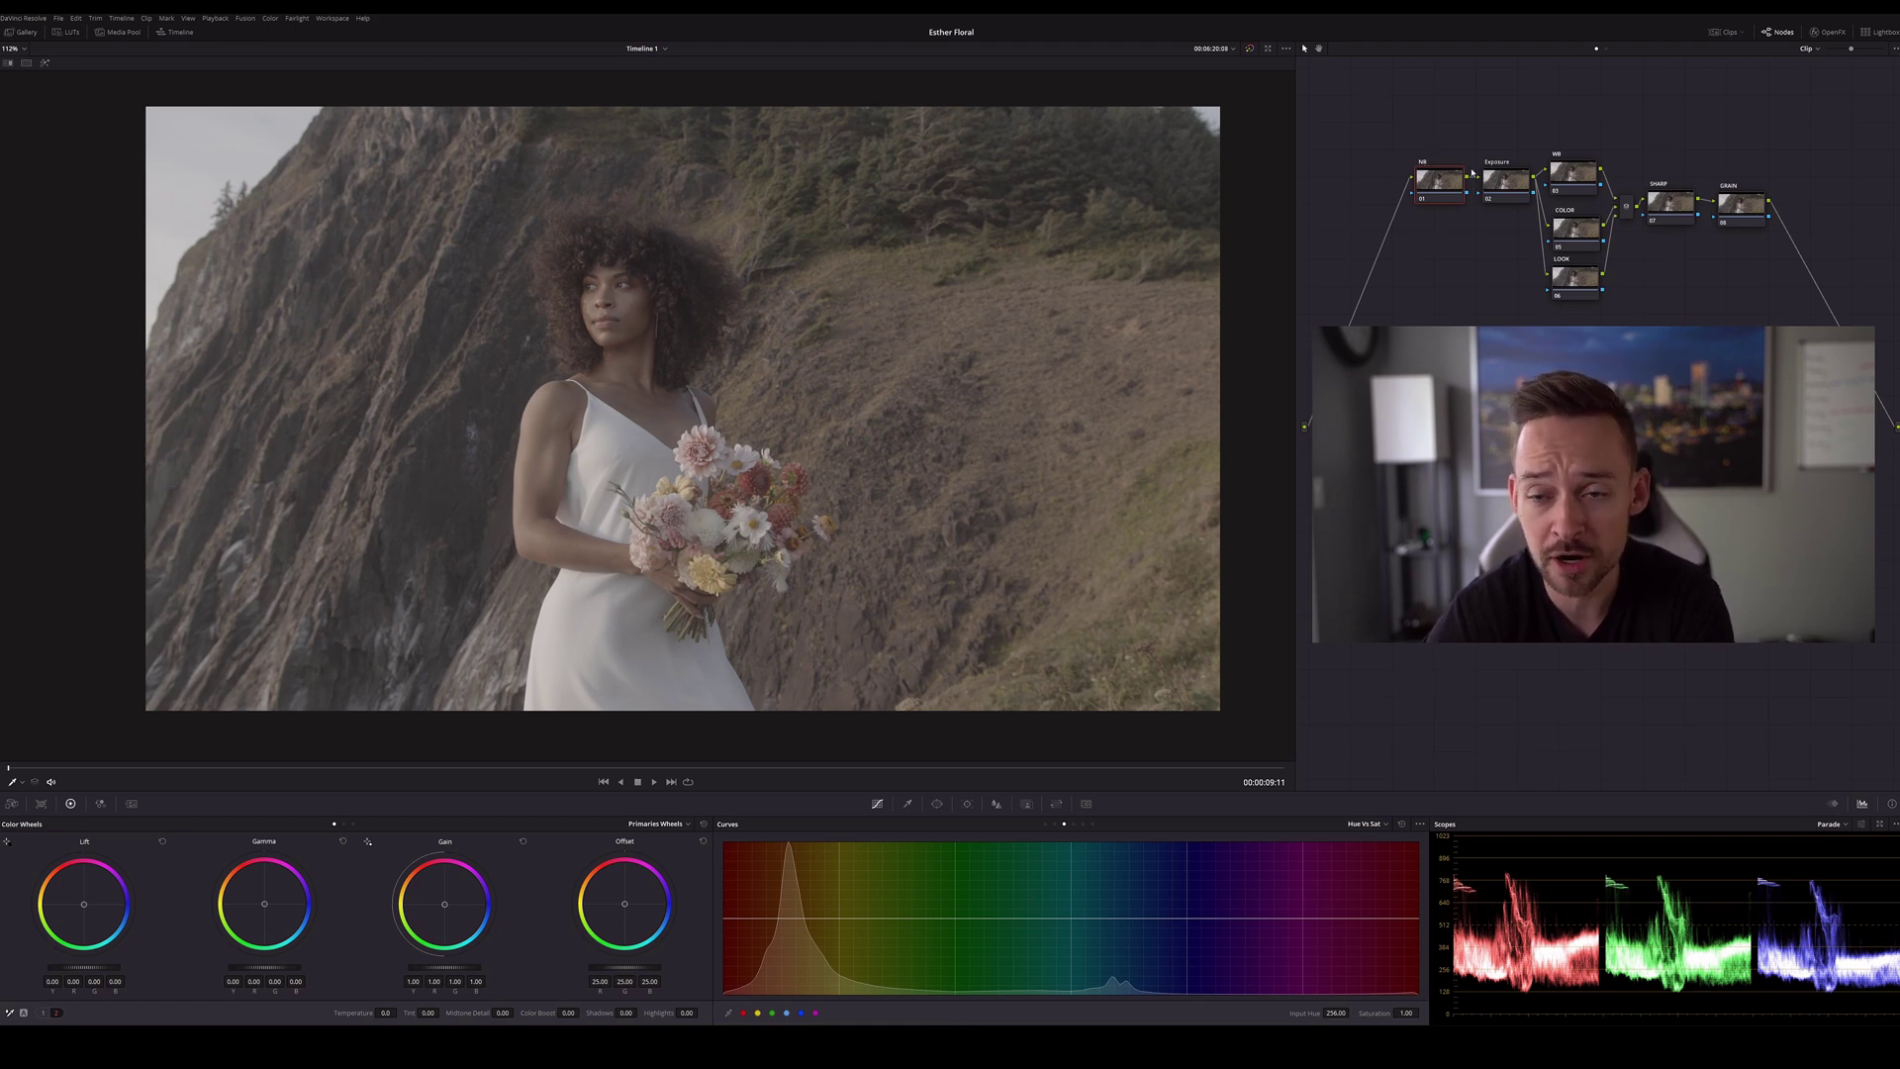
Review the Exposure, WB, COLOR, LOOK and GRAIN nodes in the node tree
left_click(1510, 182)
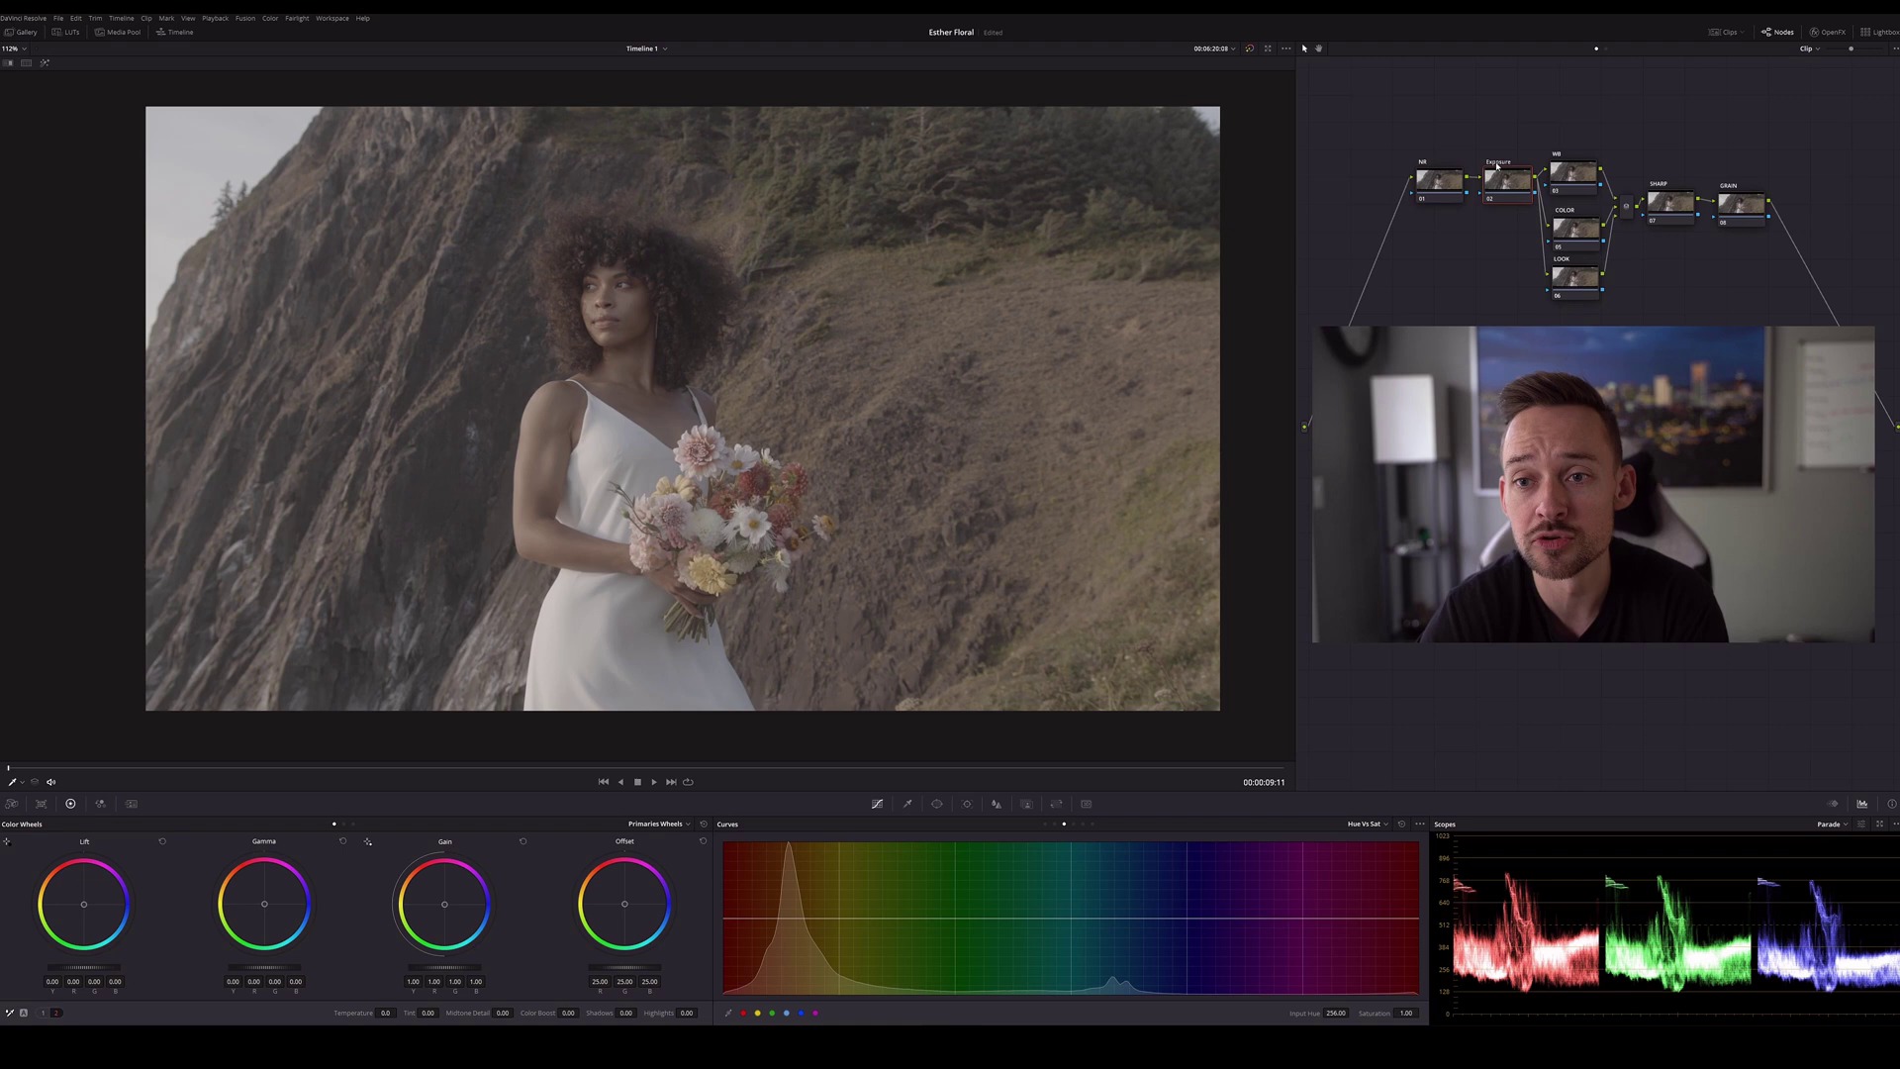
left_click_drag(1506, 173, 1502, 178)
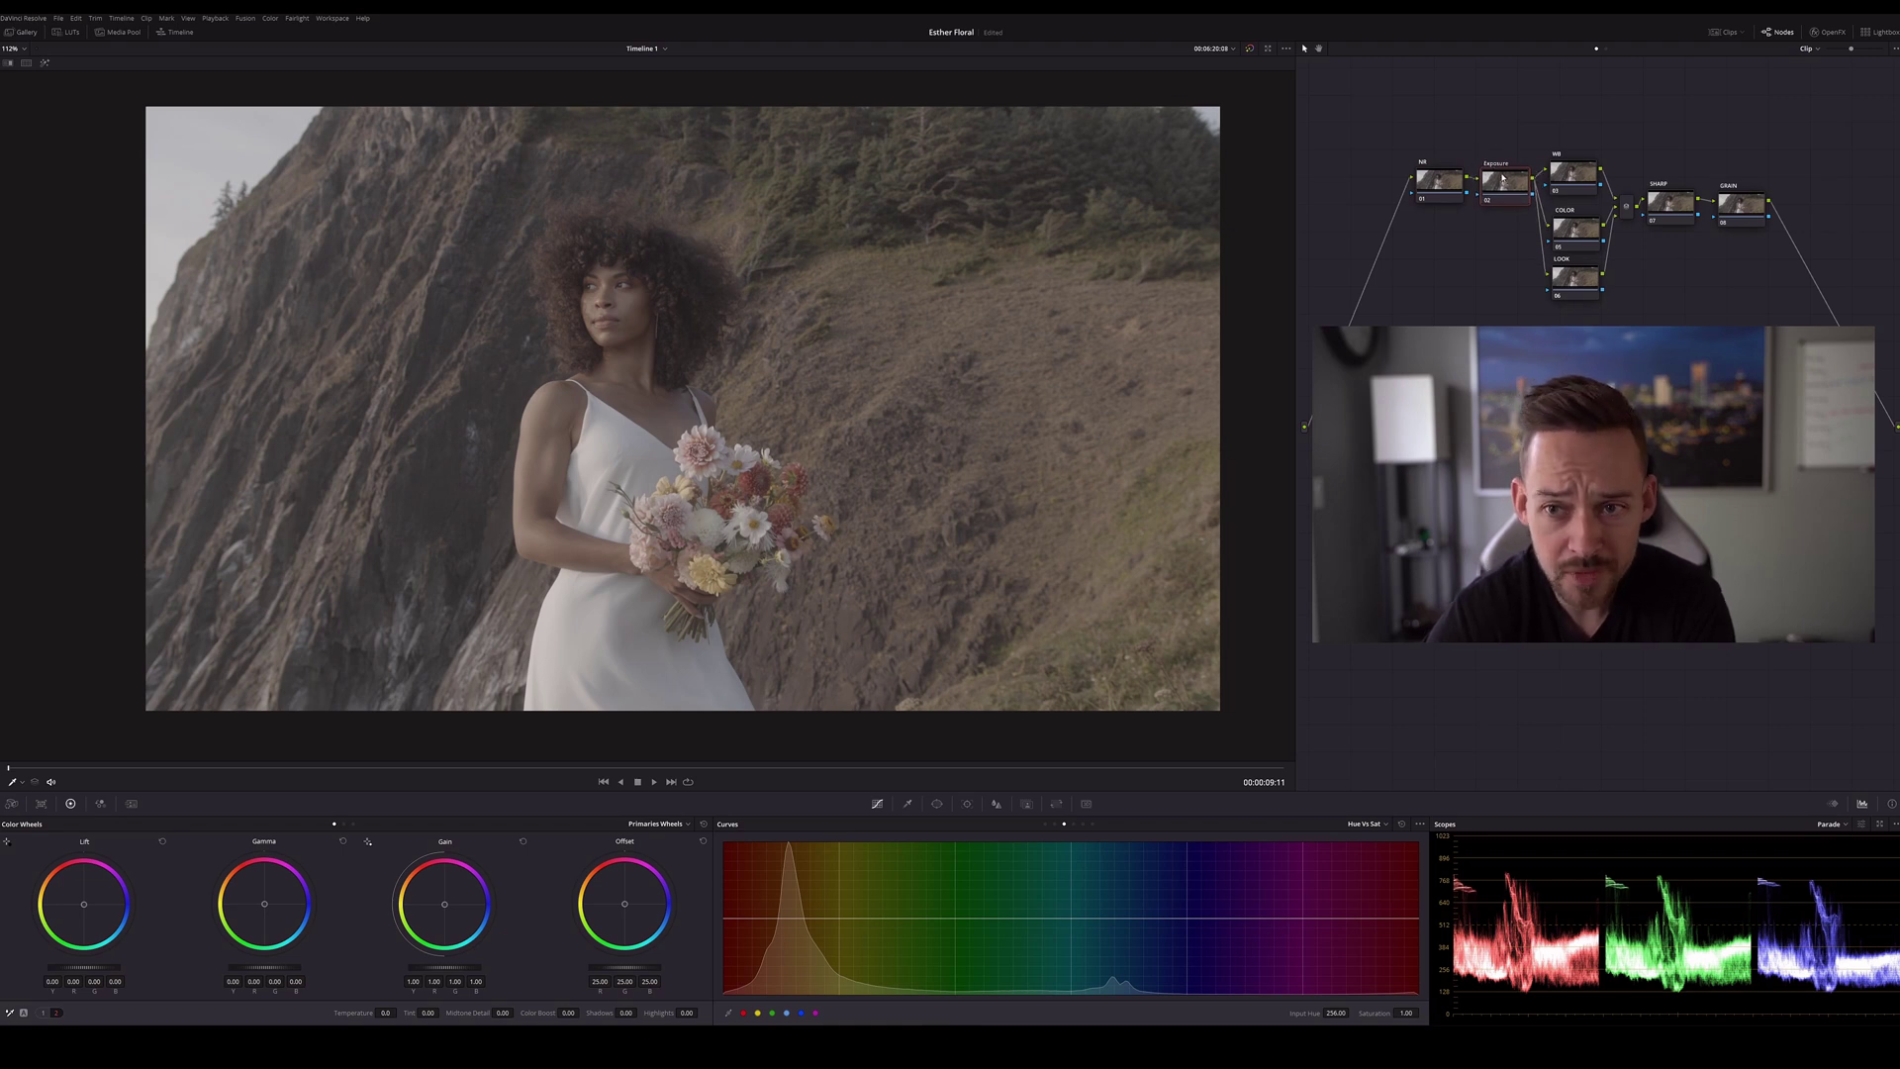
left_click(1569, 174)
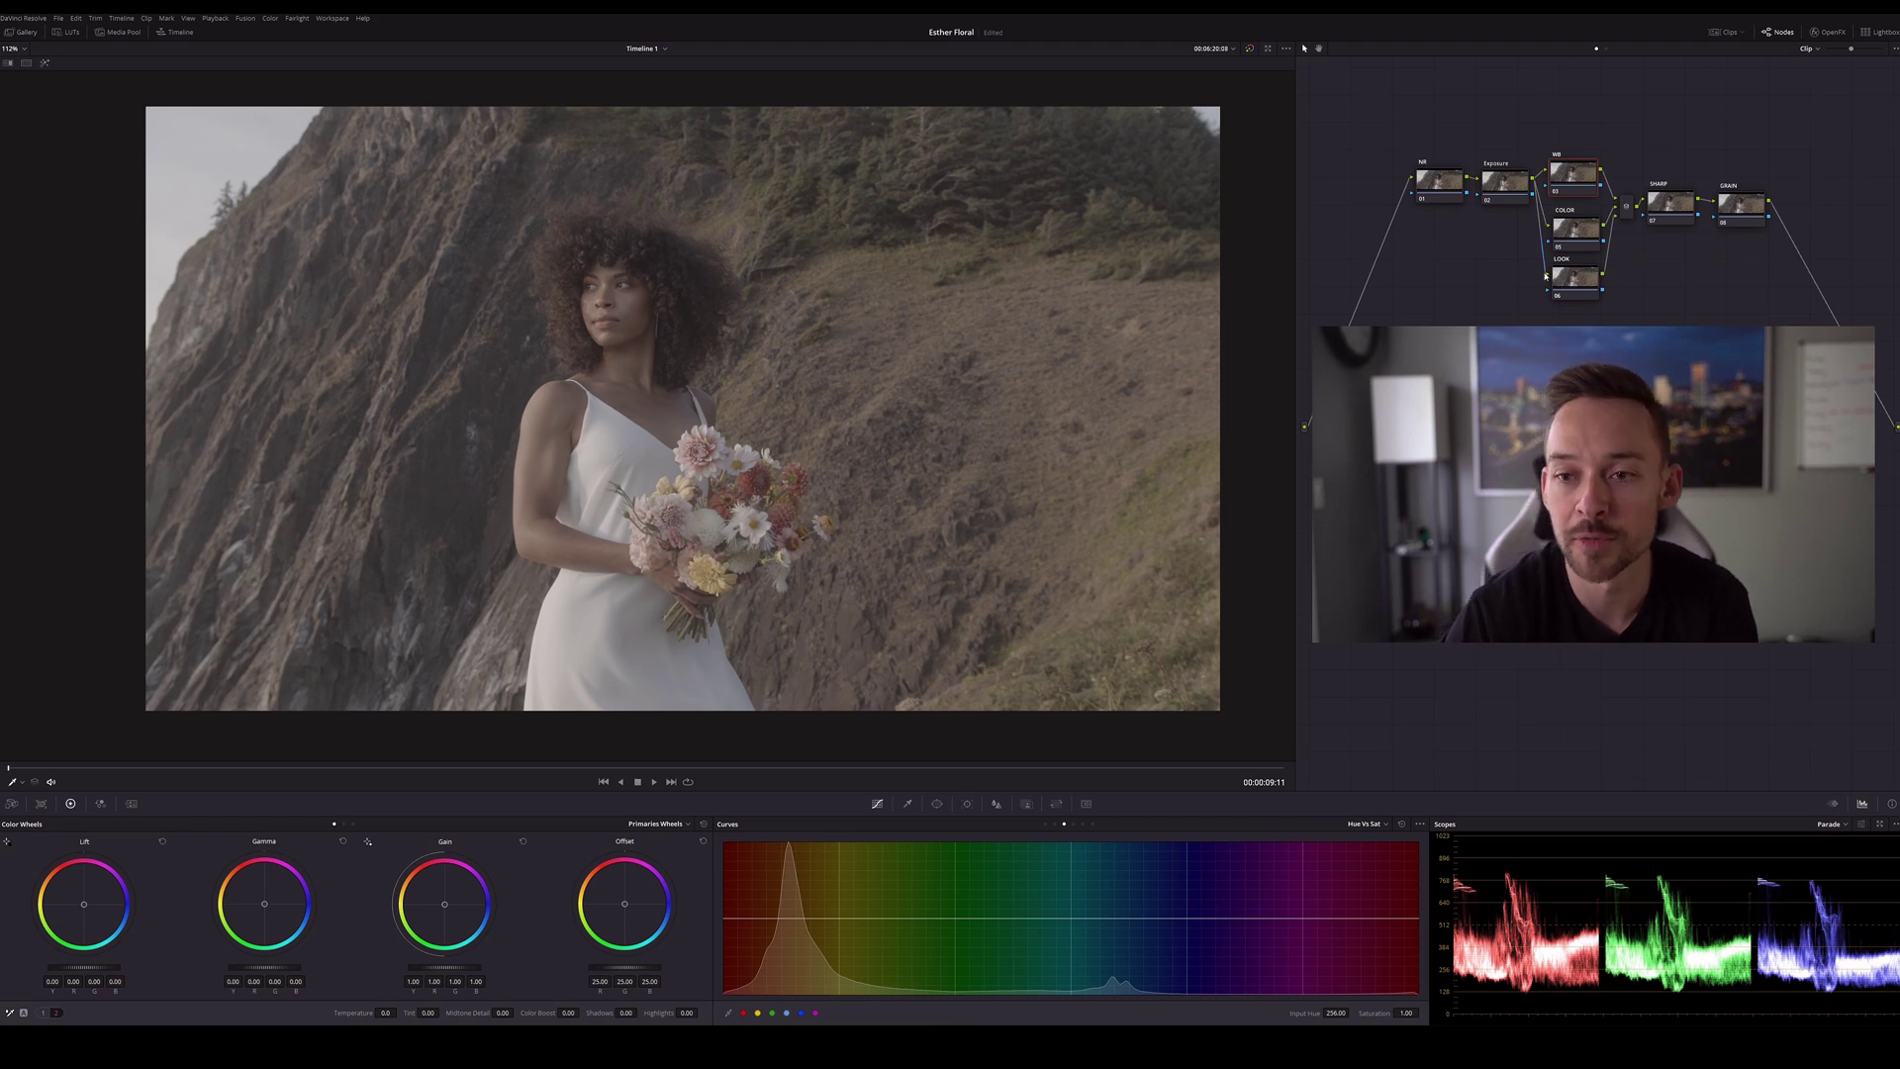
left_click(1569, 237)
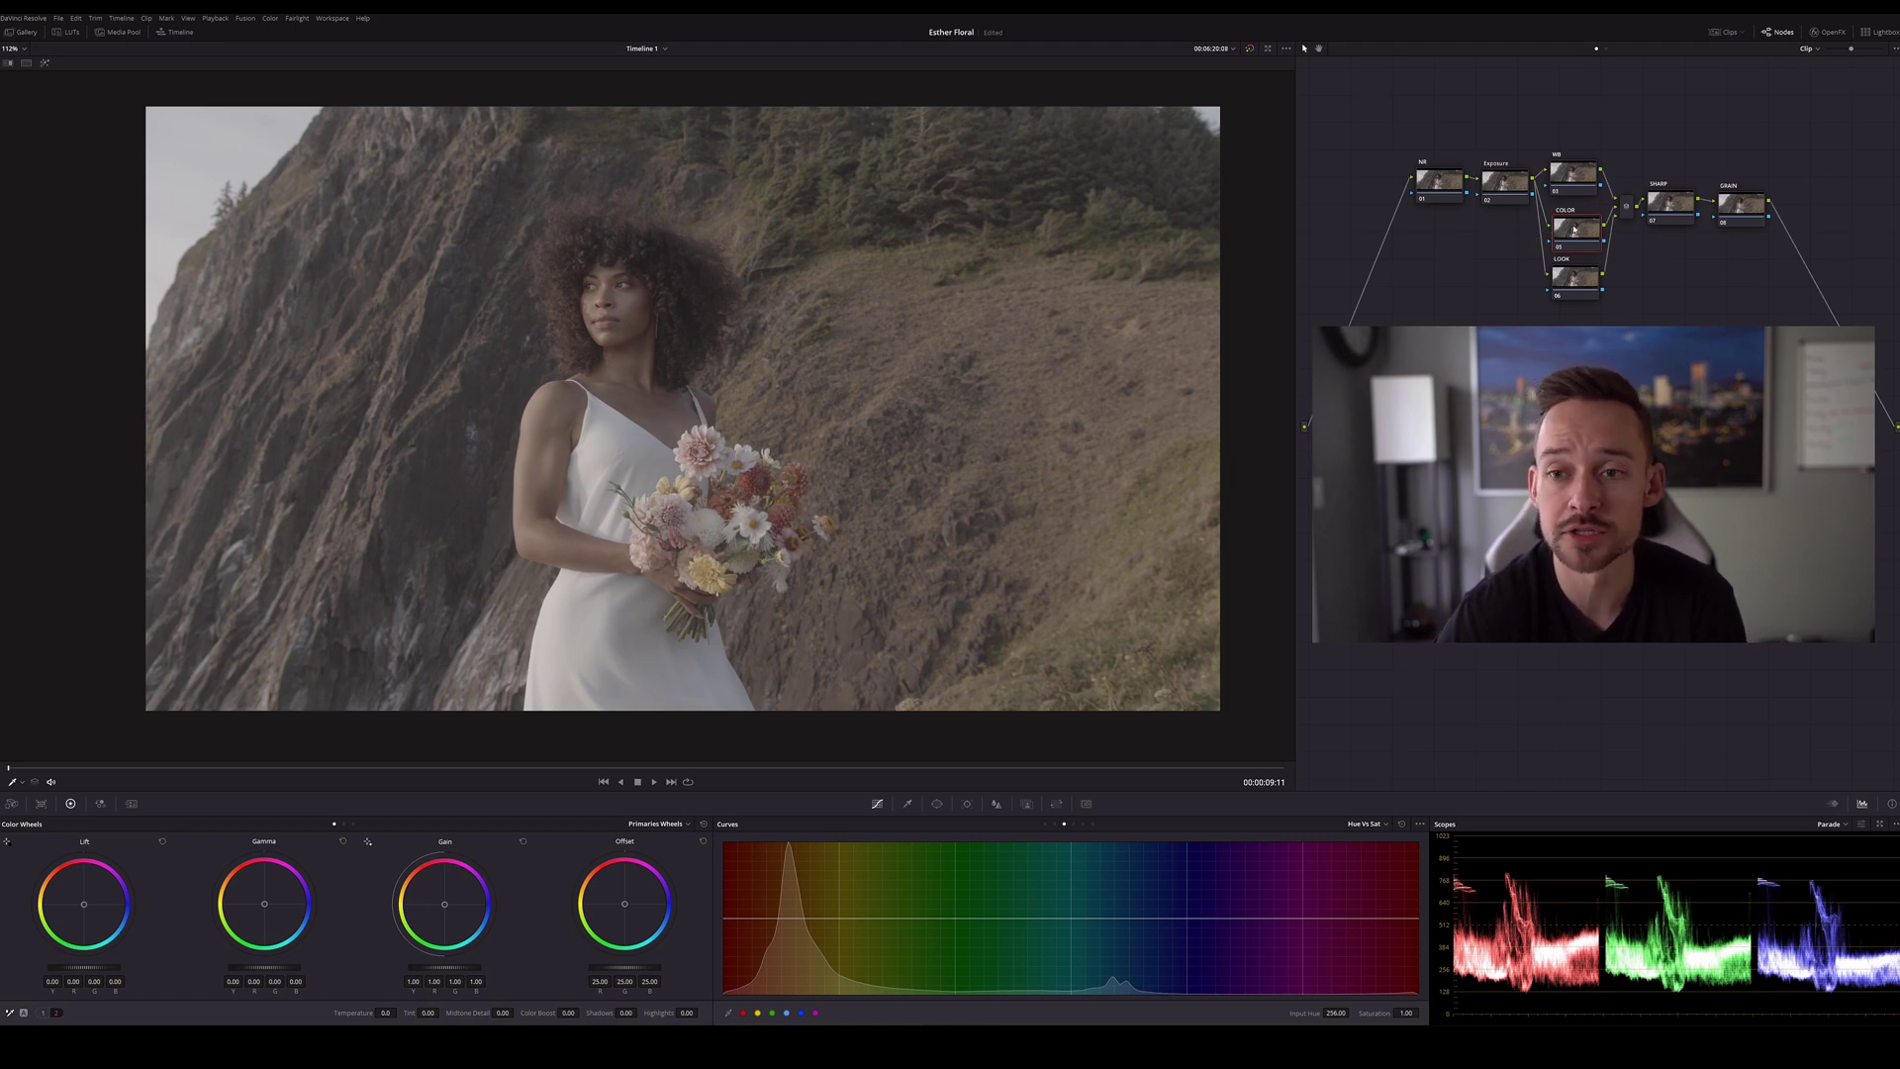
left_click(1580, 291)
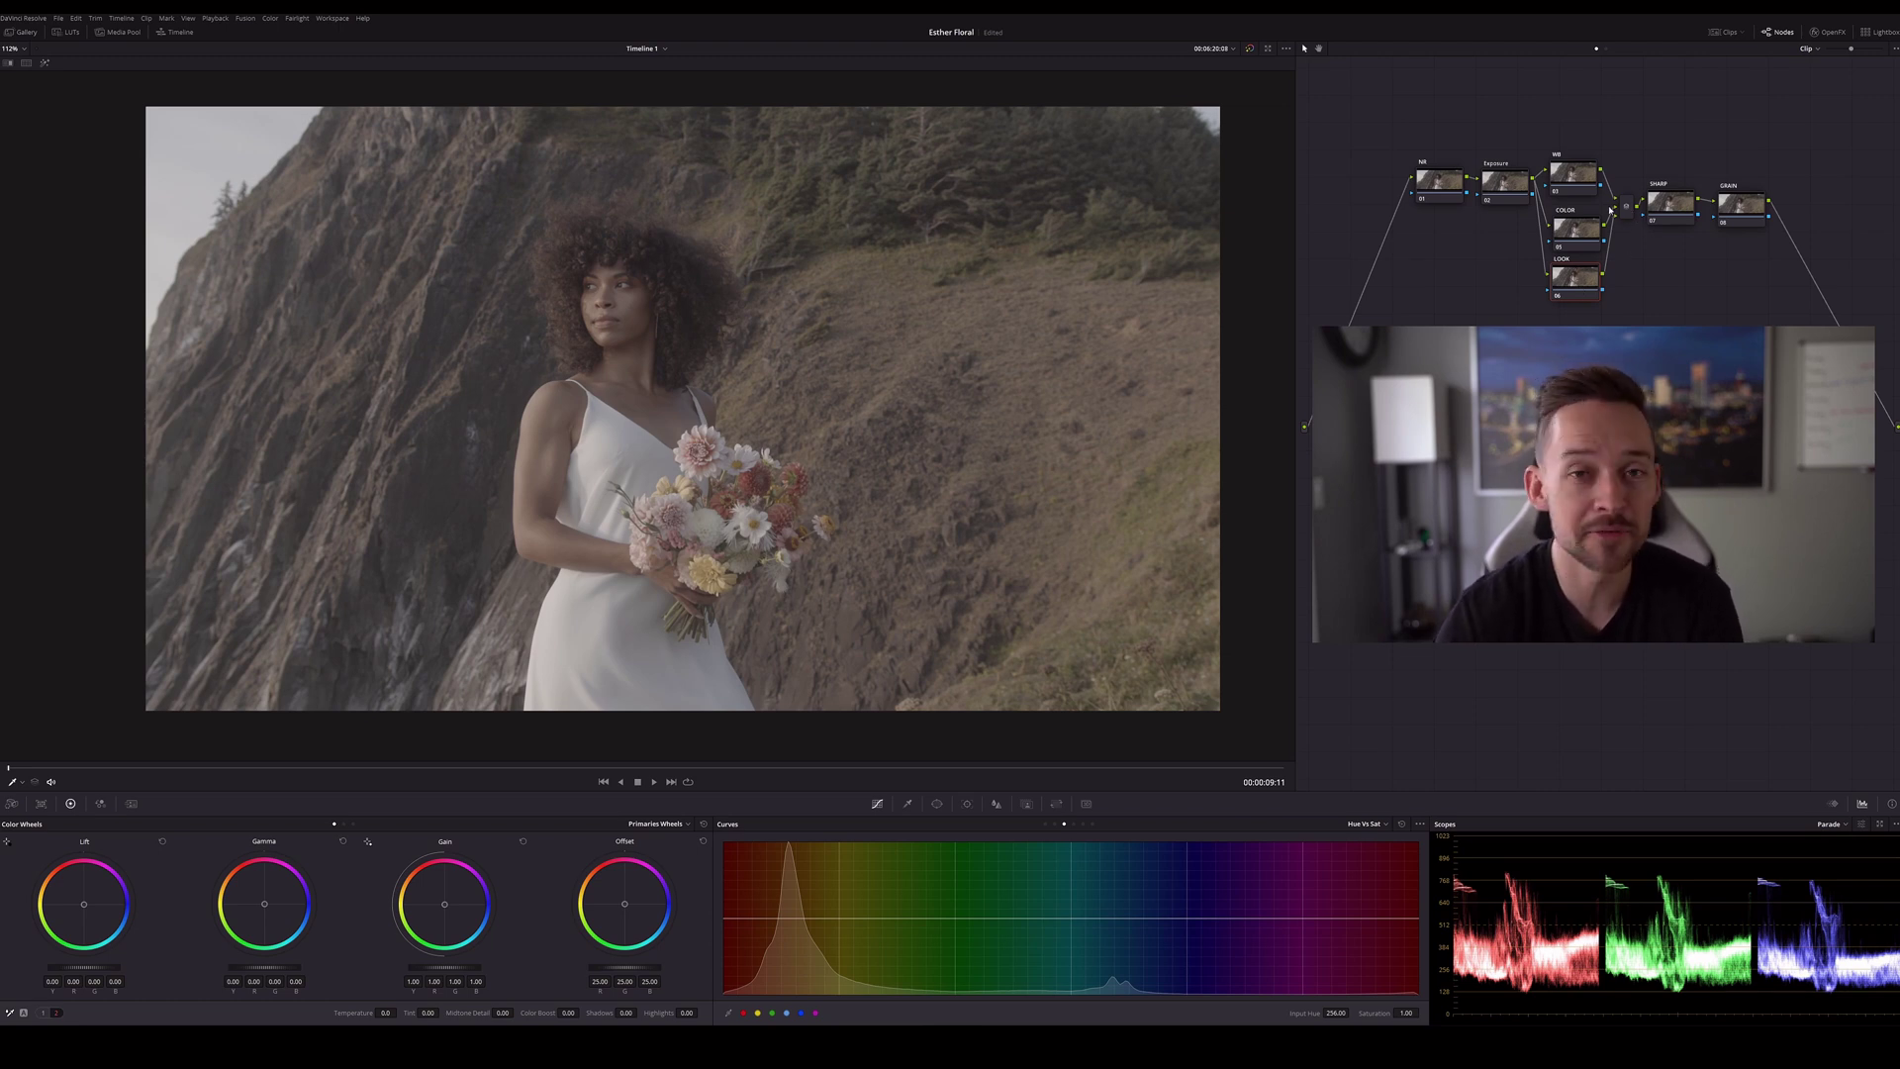
left_click(1748, 218)
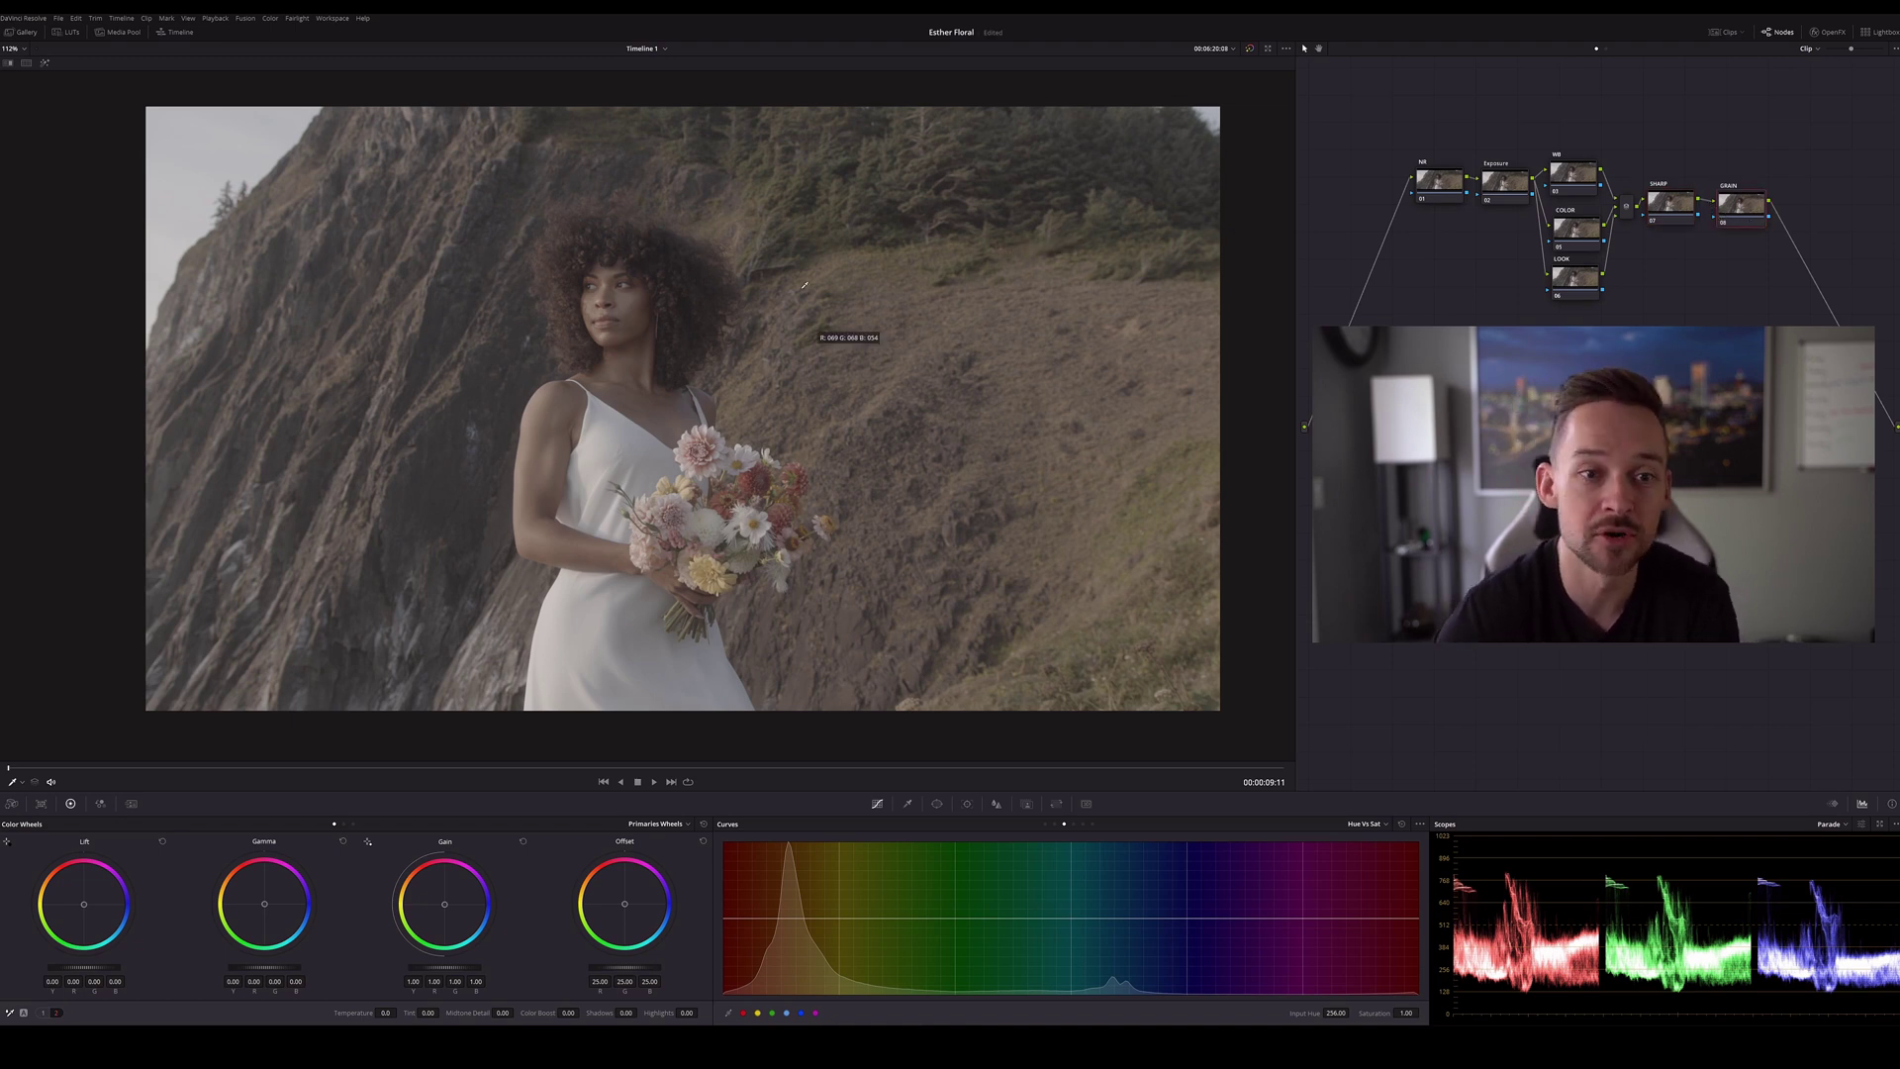
On the first NR node, set Motion Effects temporal noise reduction to 3 frames
key("Home")
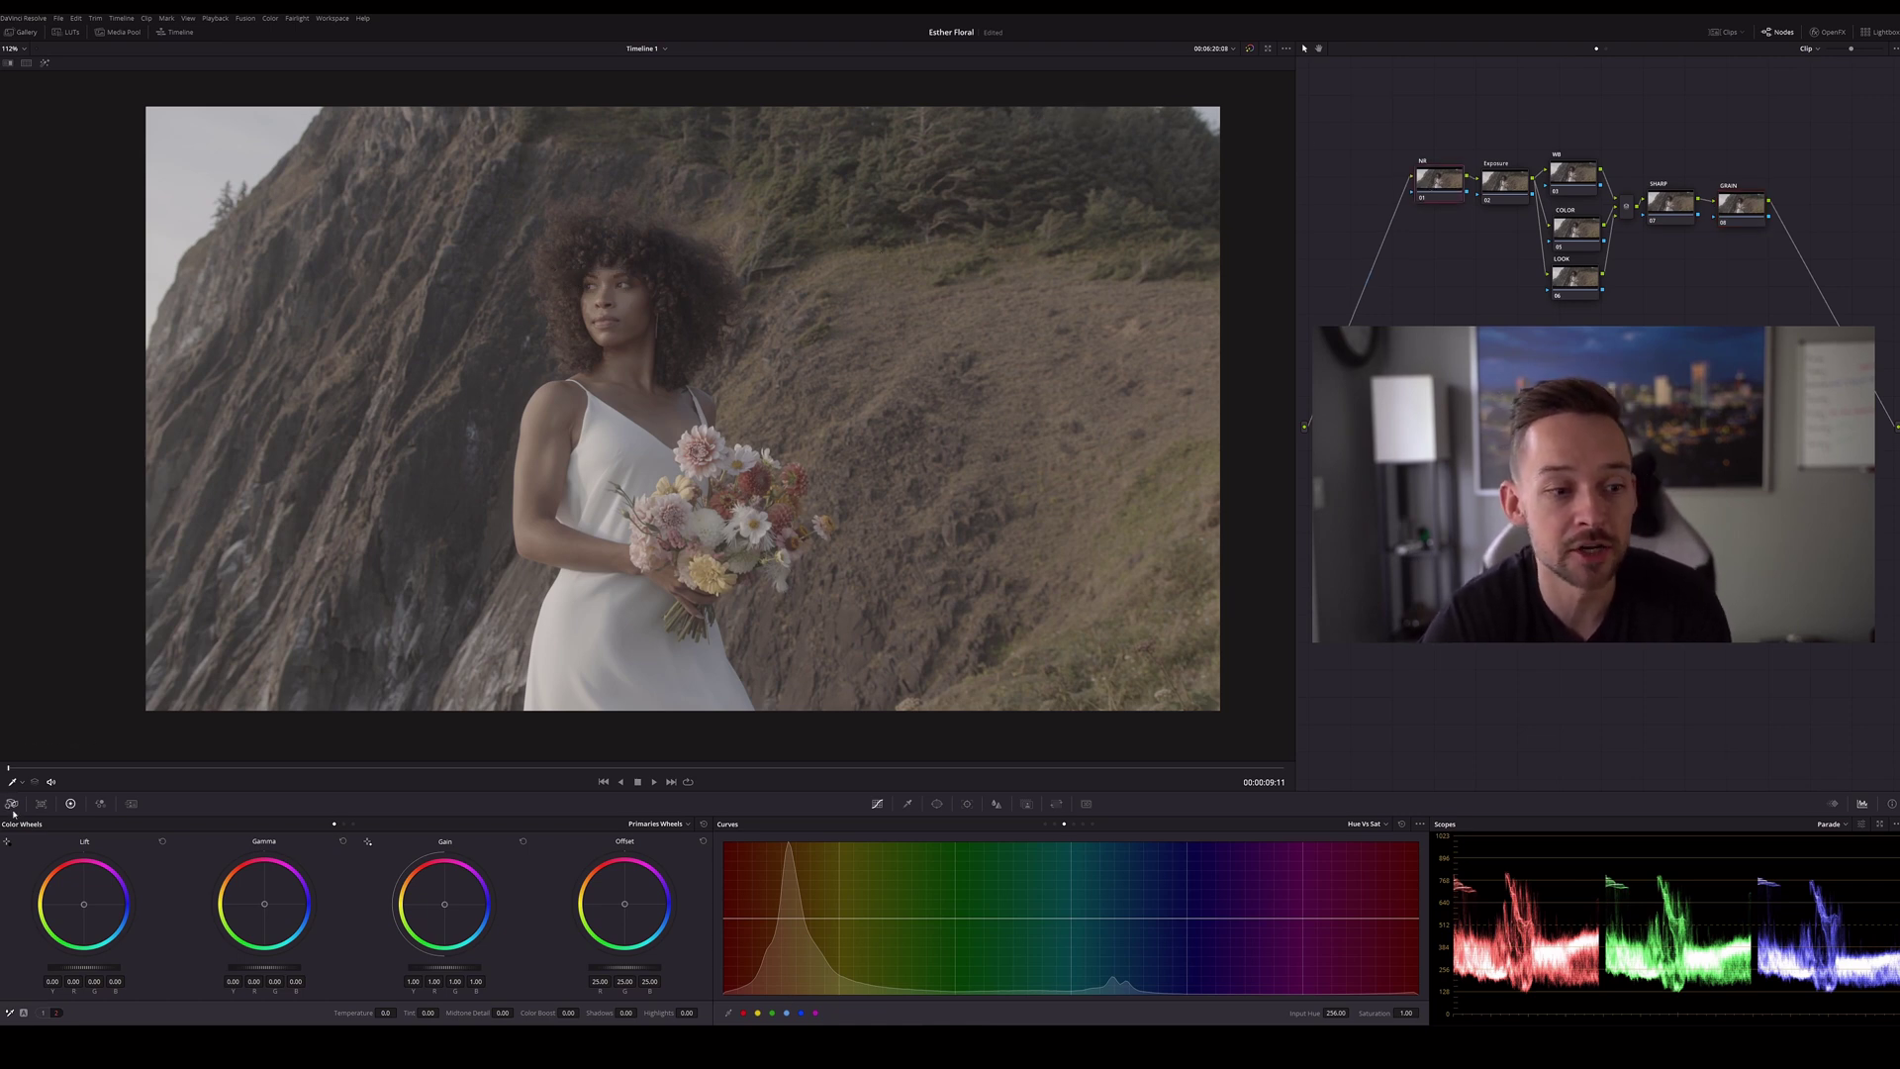
left_click(131, 803)
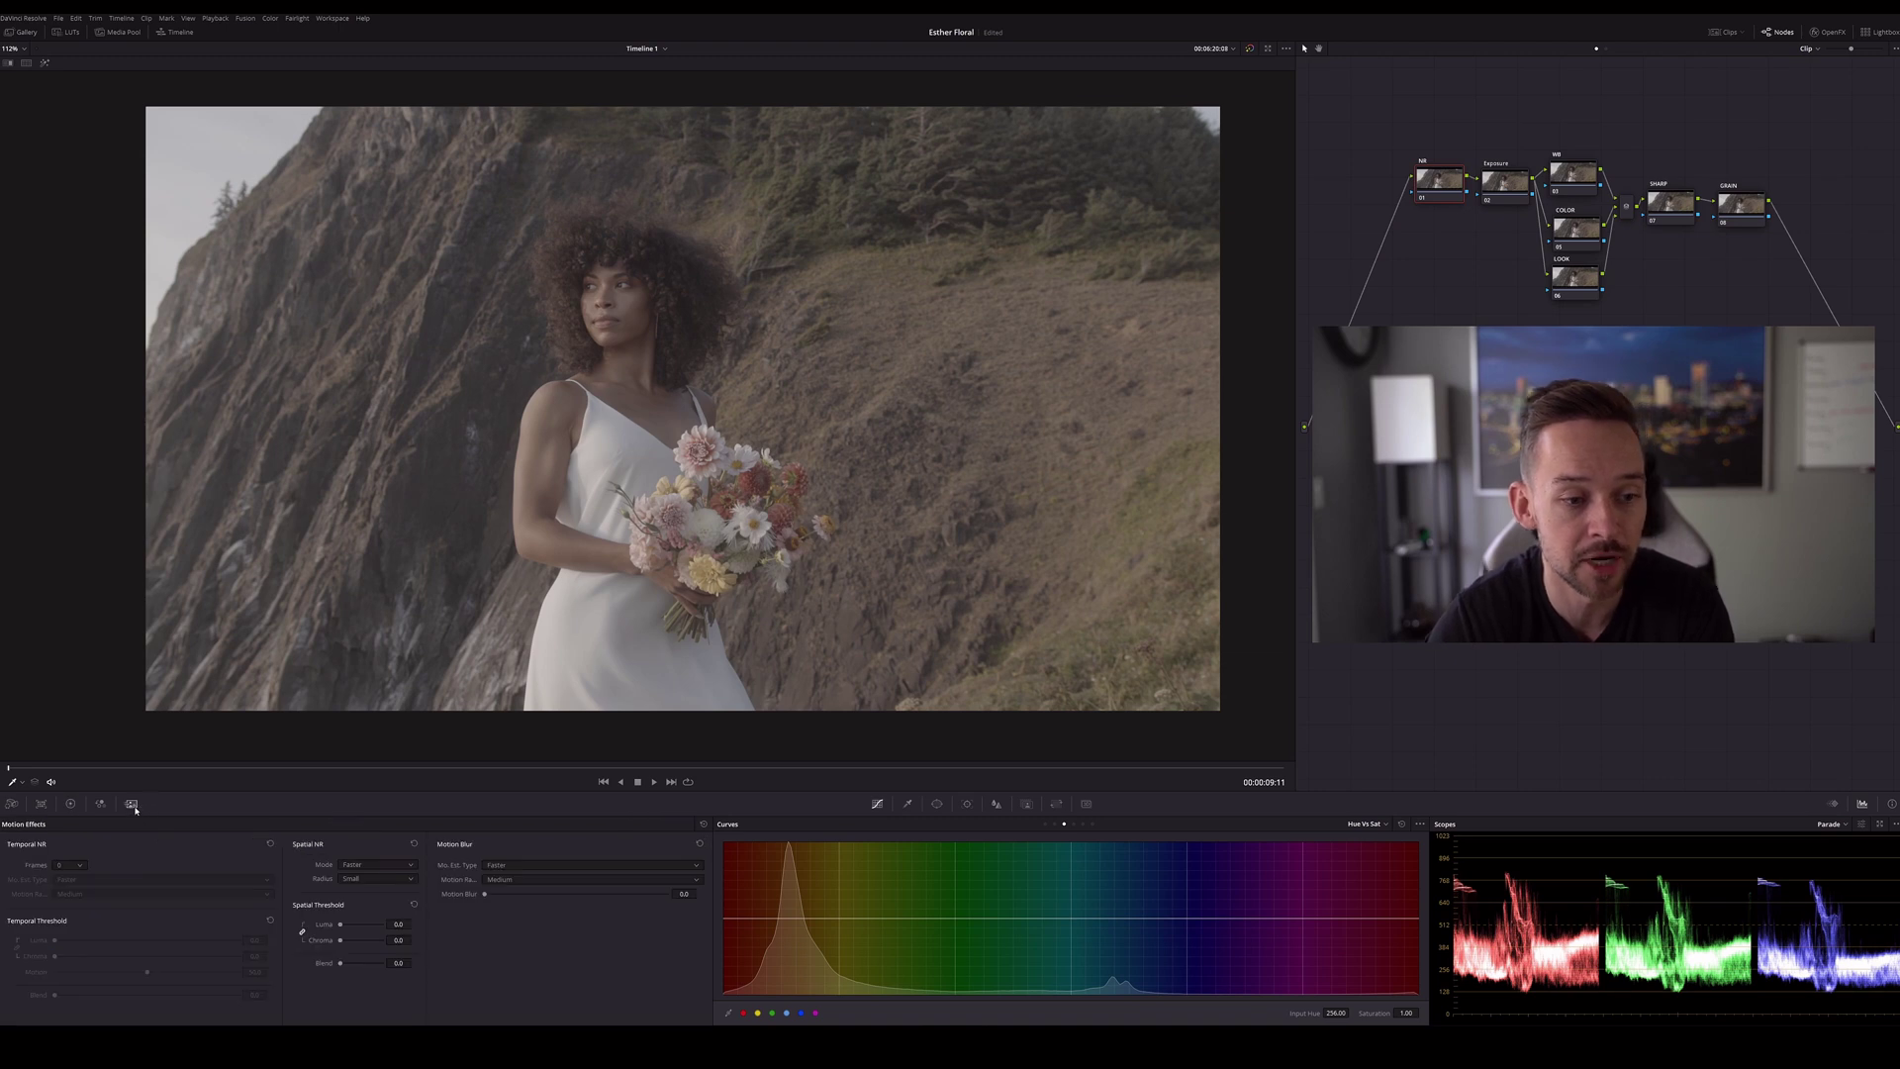
left_click(80, 866)
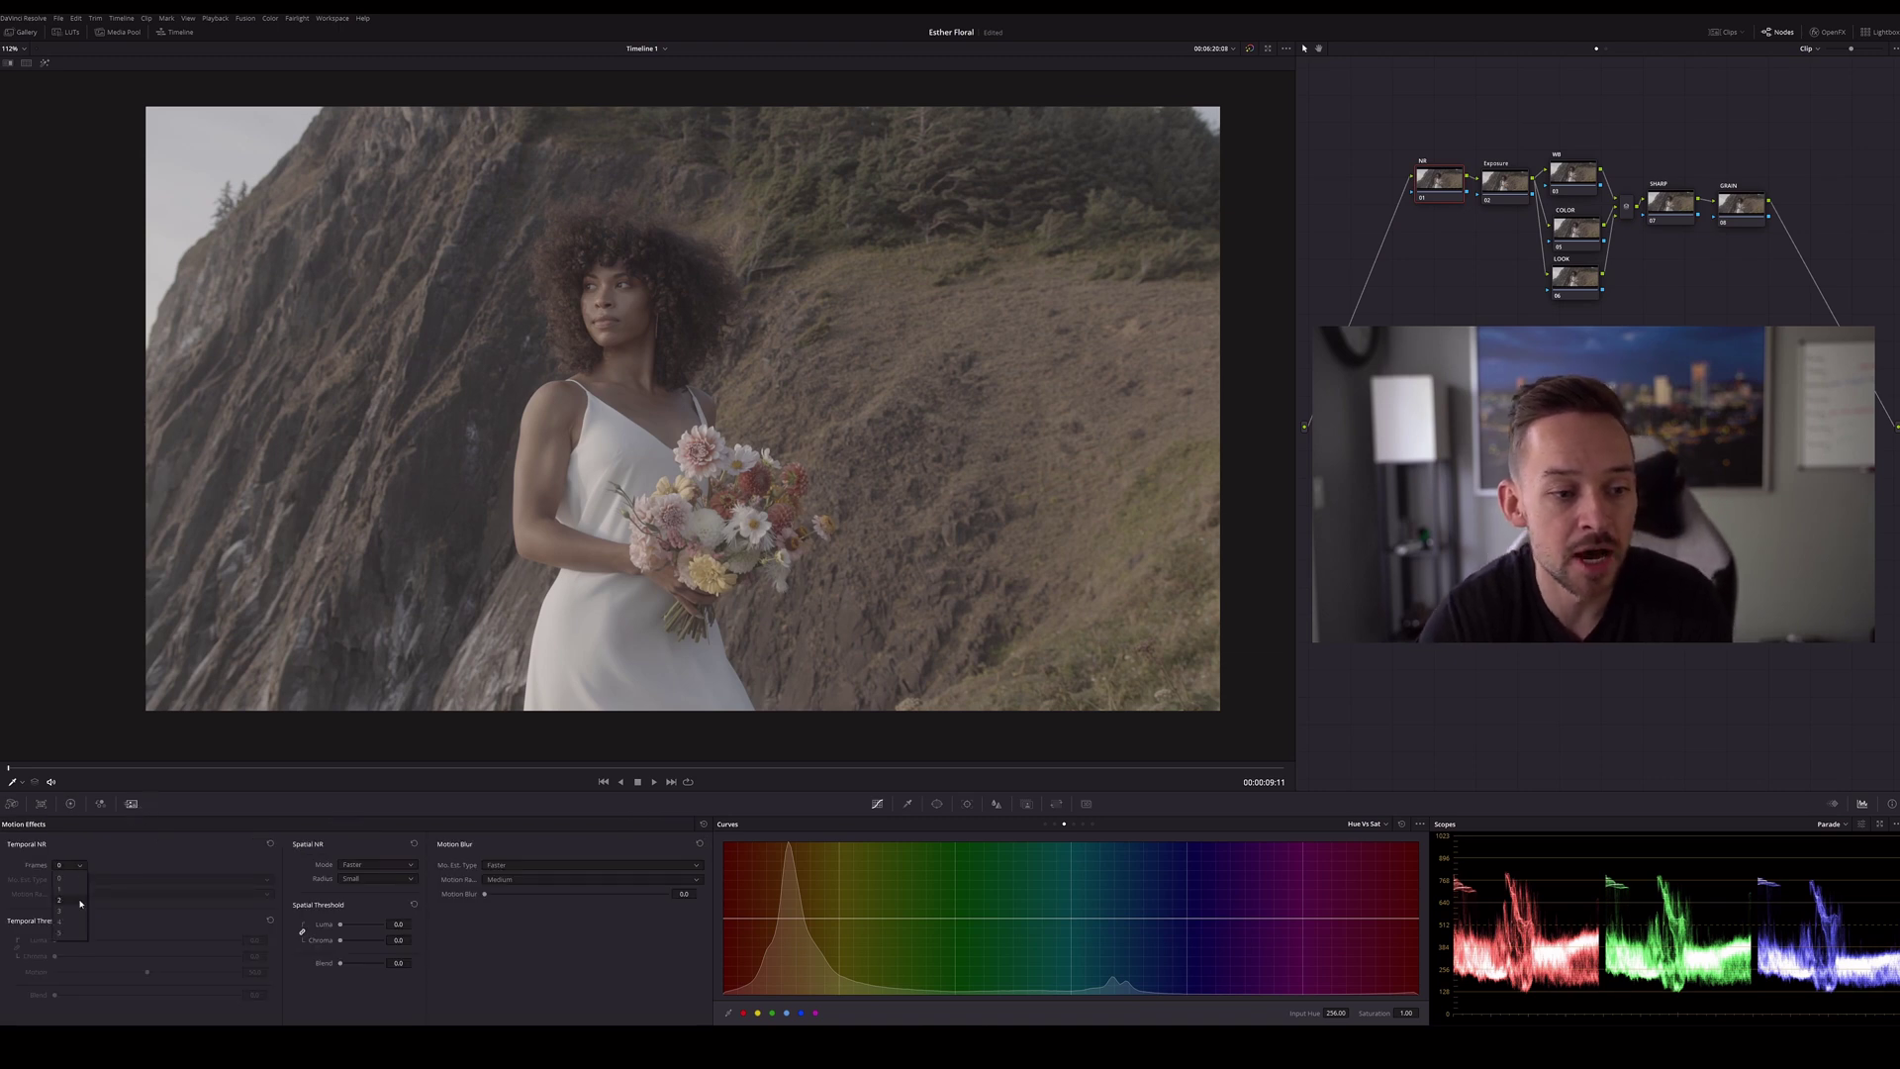
left_click(78, 911)
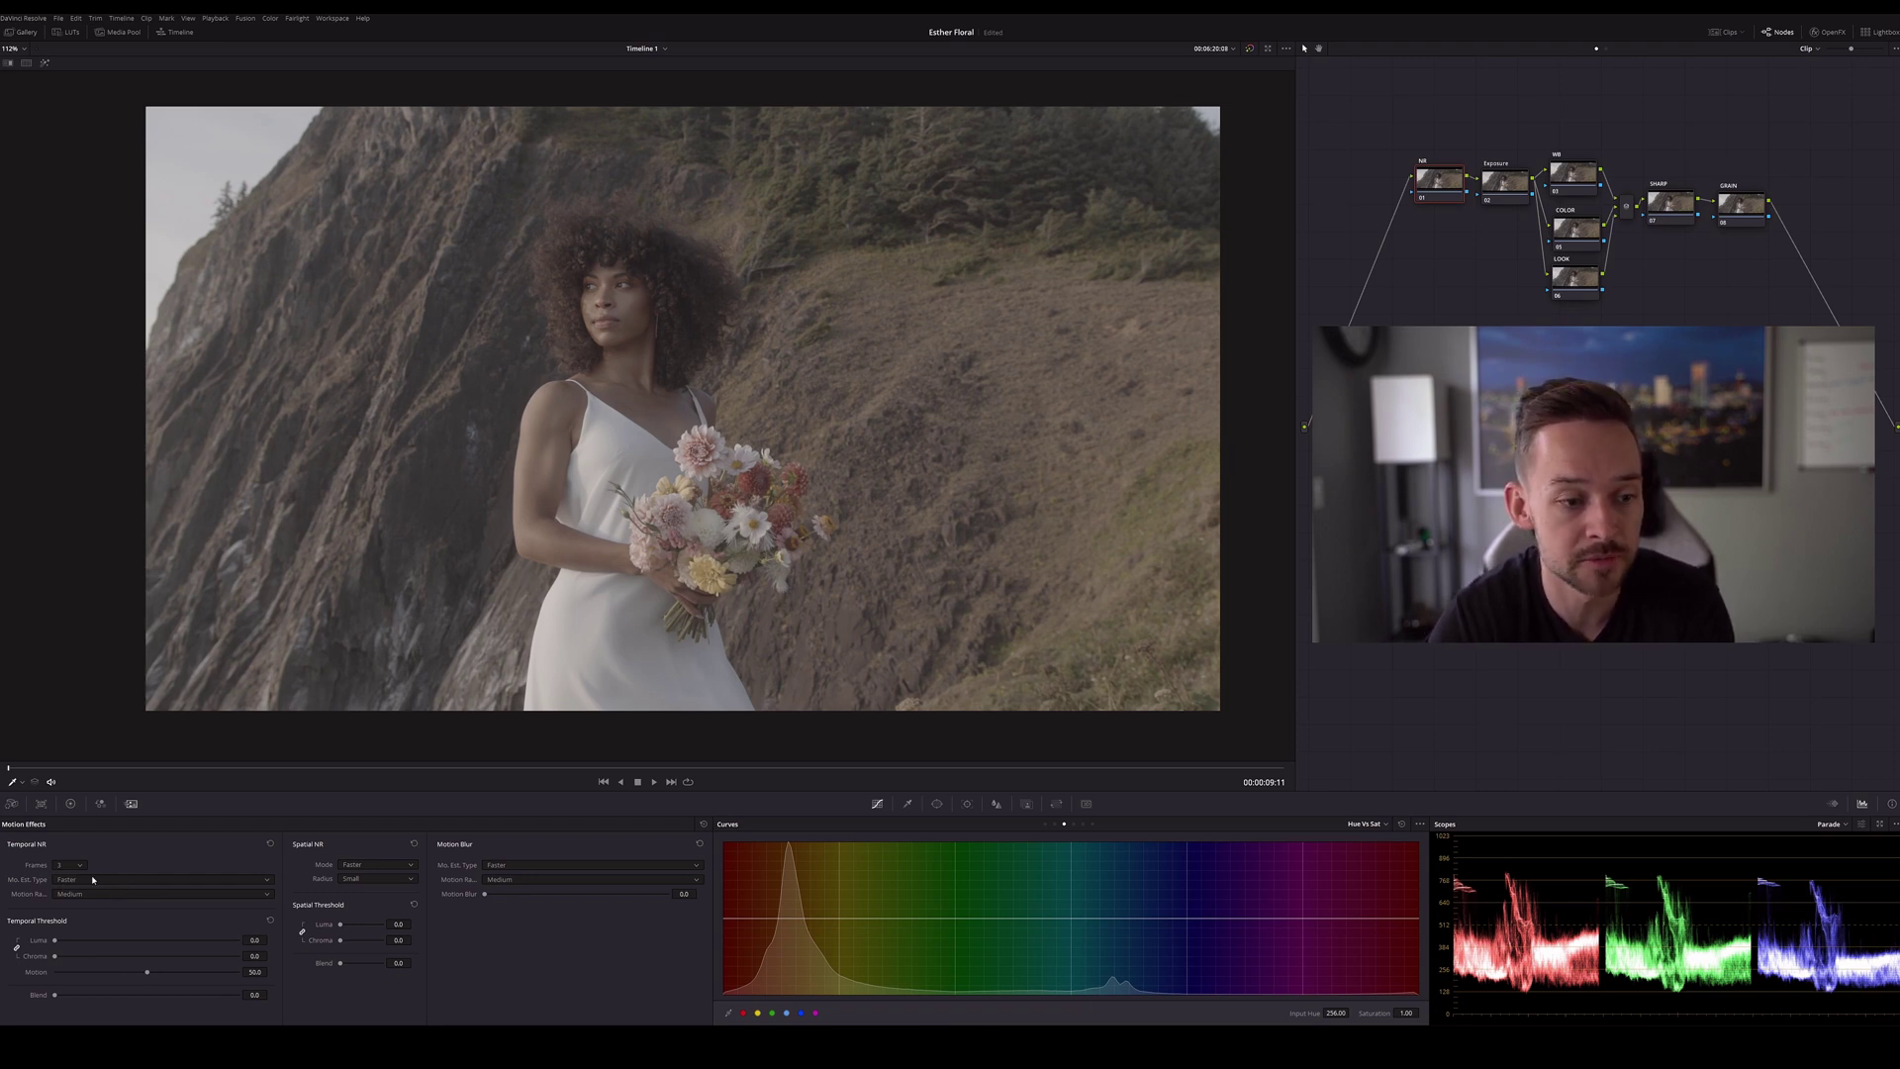
scroll(699, 288, "up", 5)
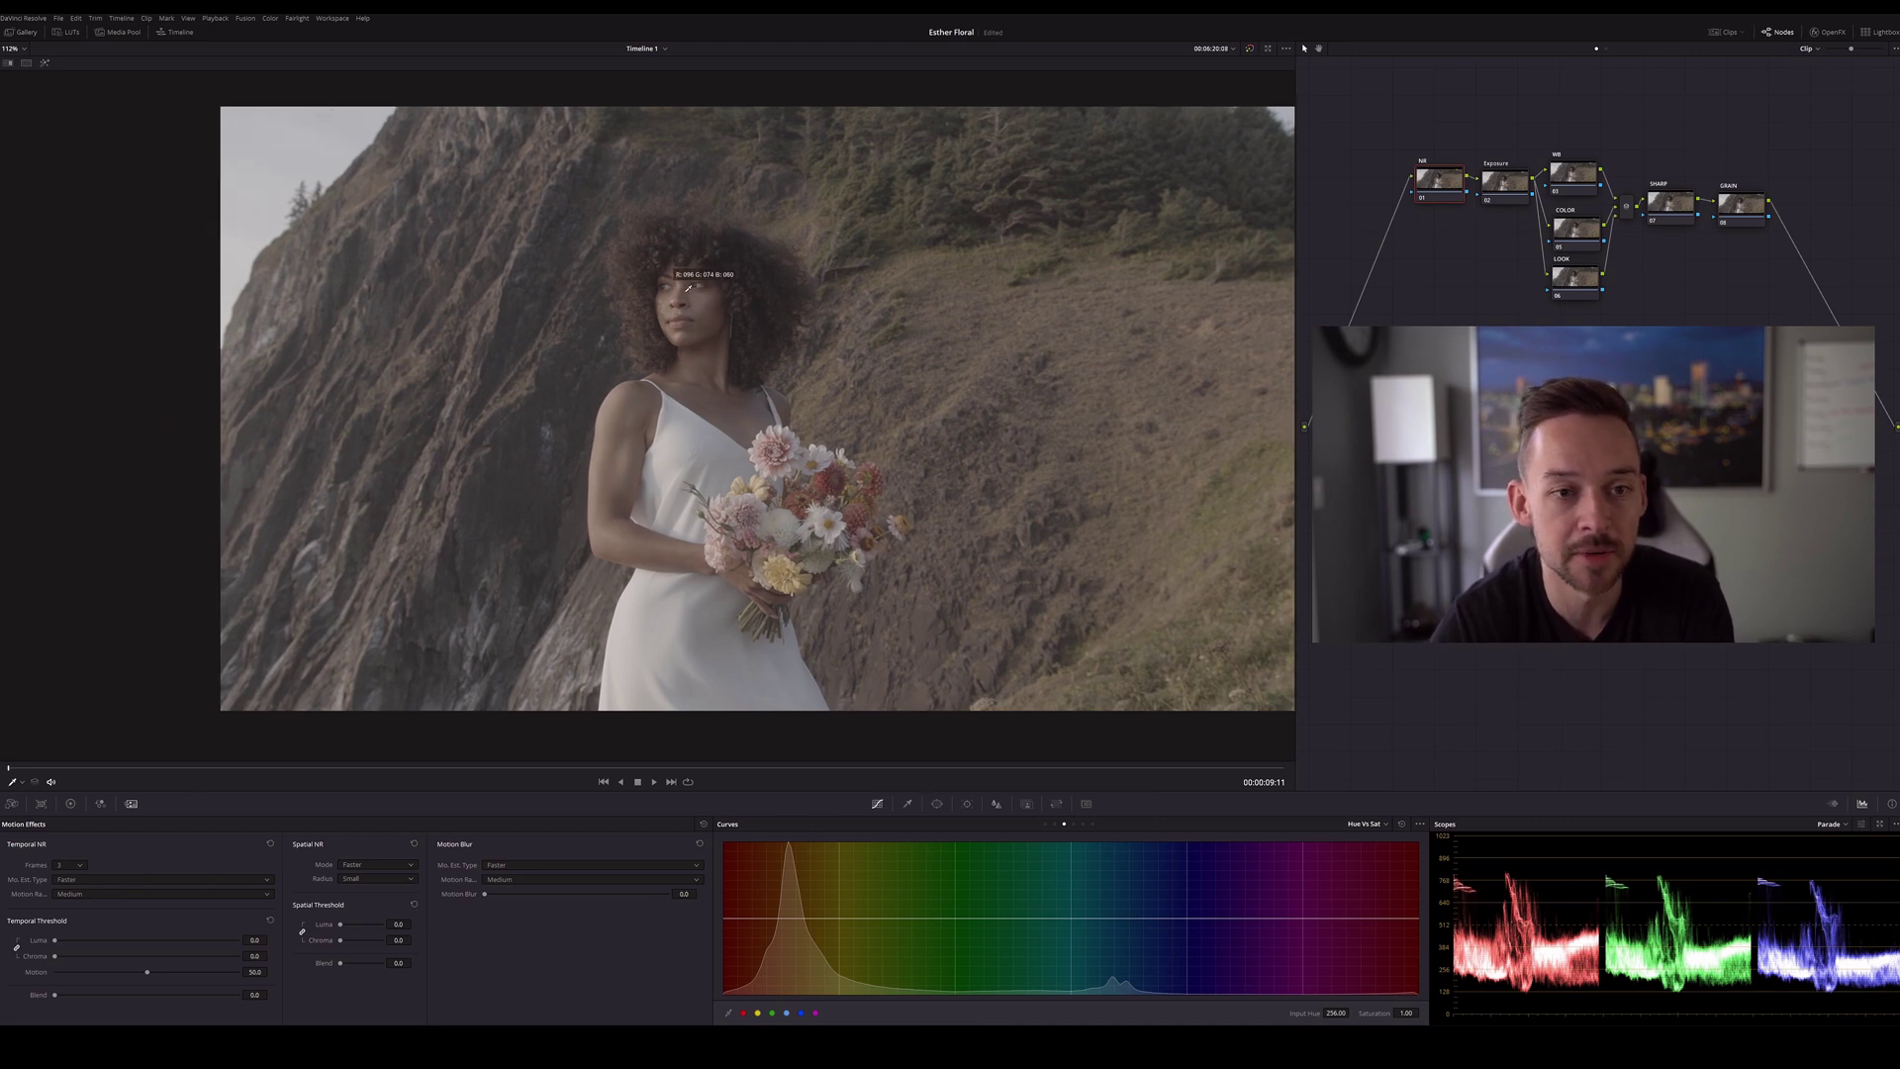
scroll(791, 336, "up", 8)
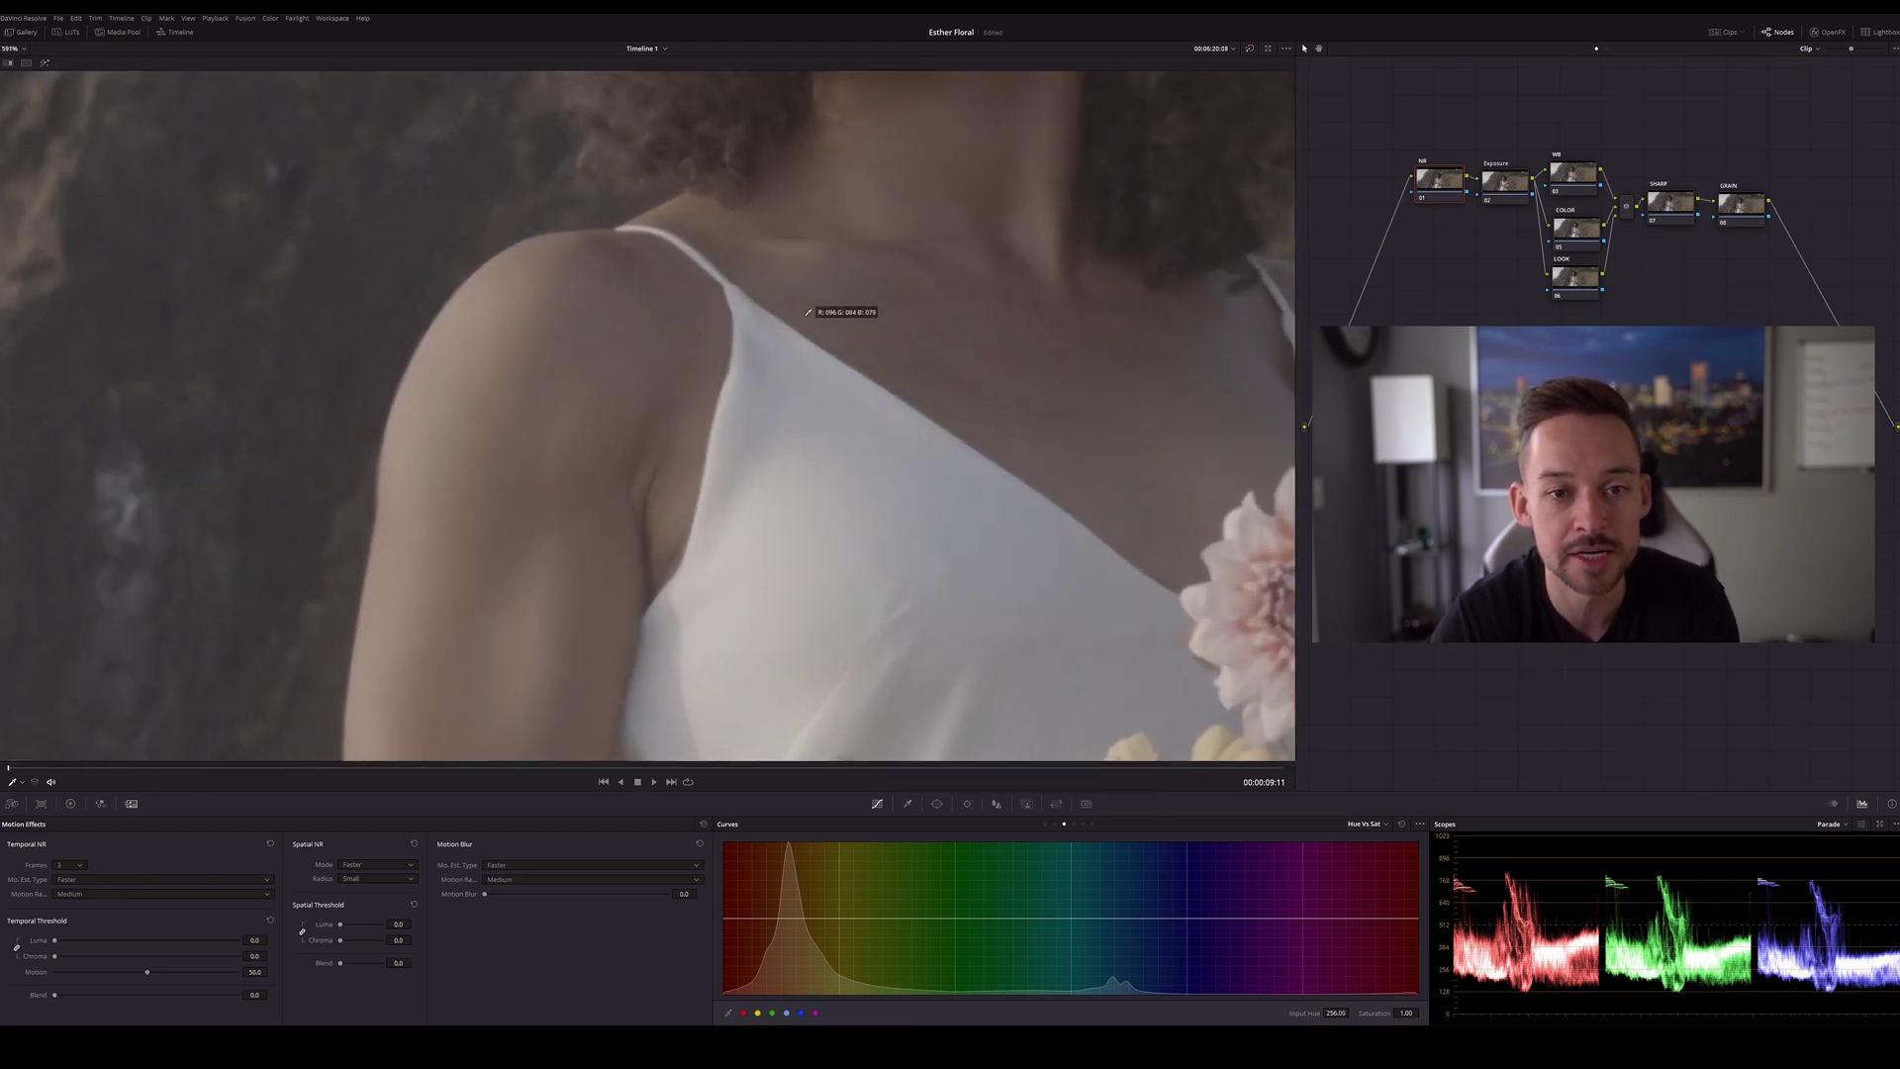
scroll(802, 322, "down", 2)
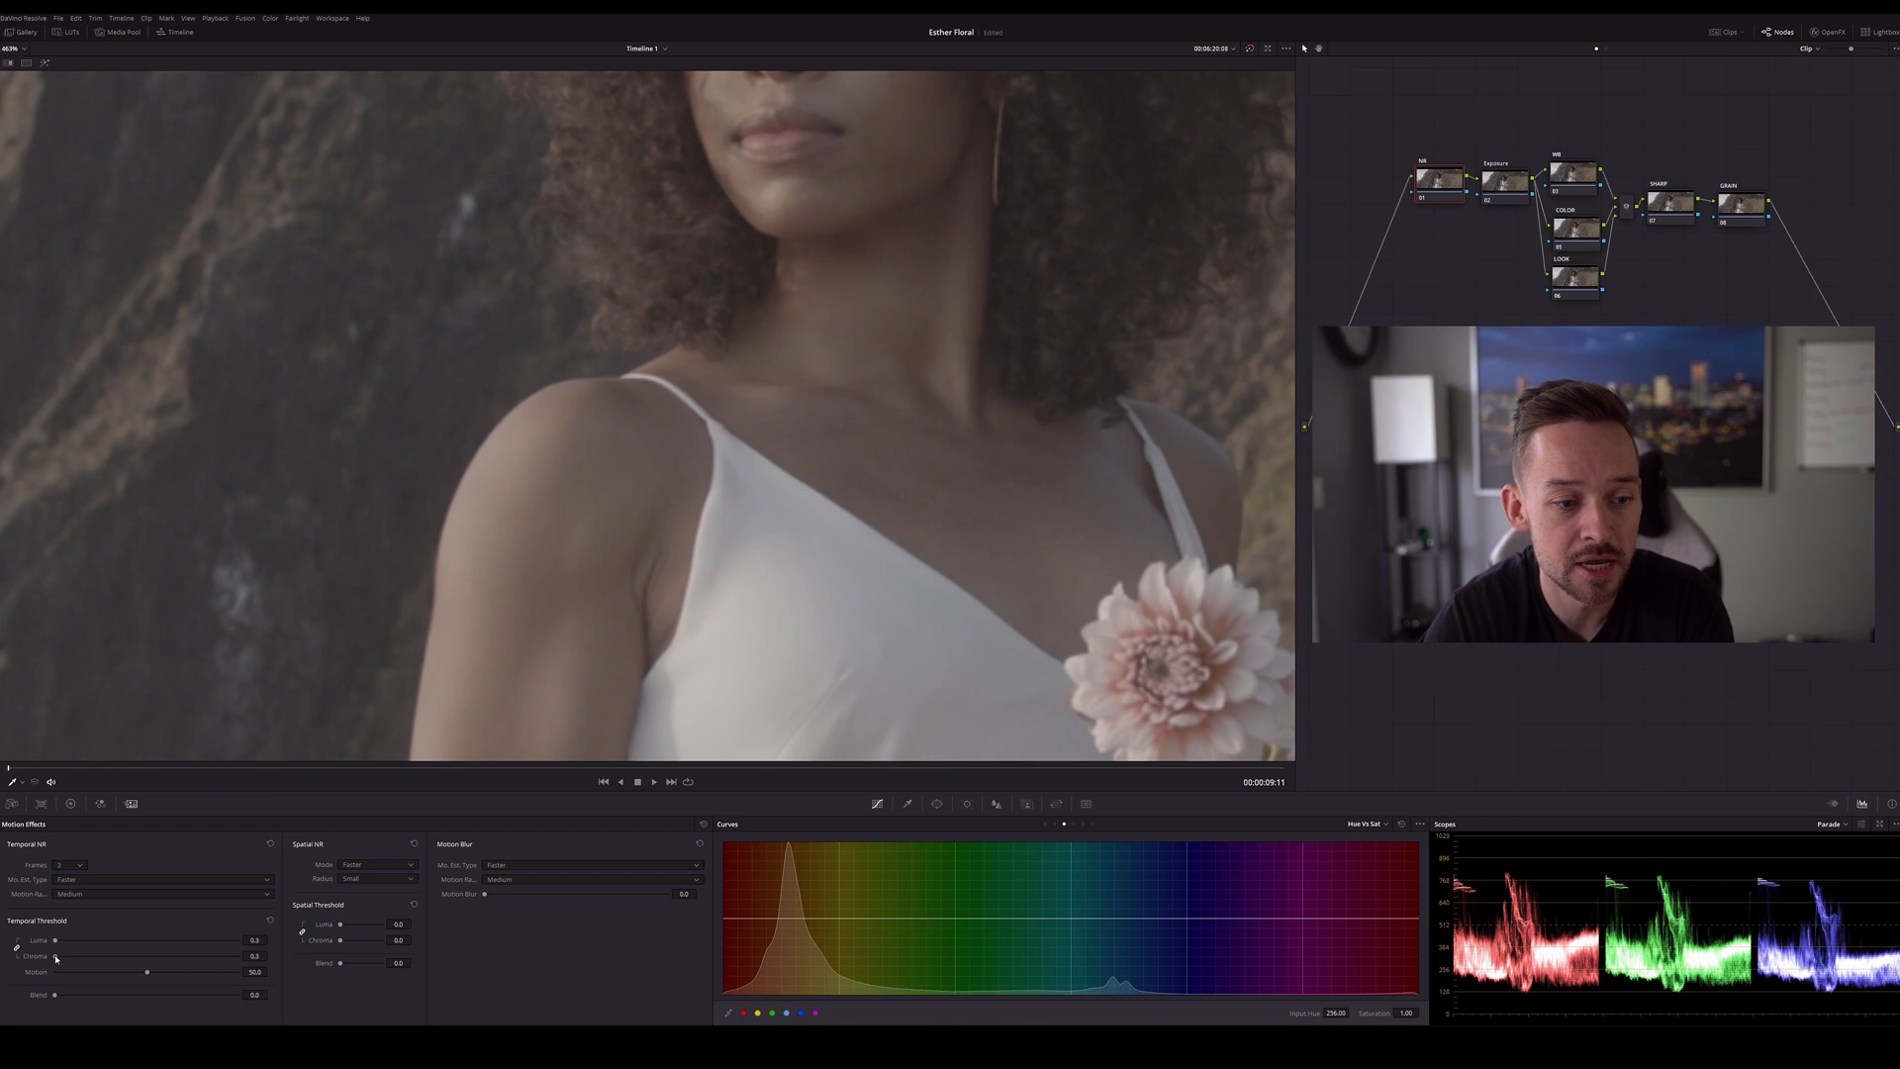
Raise the Temporal Threshold luma and chroma slider slightly
left_click_drag(60, 959, 65, 959)
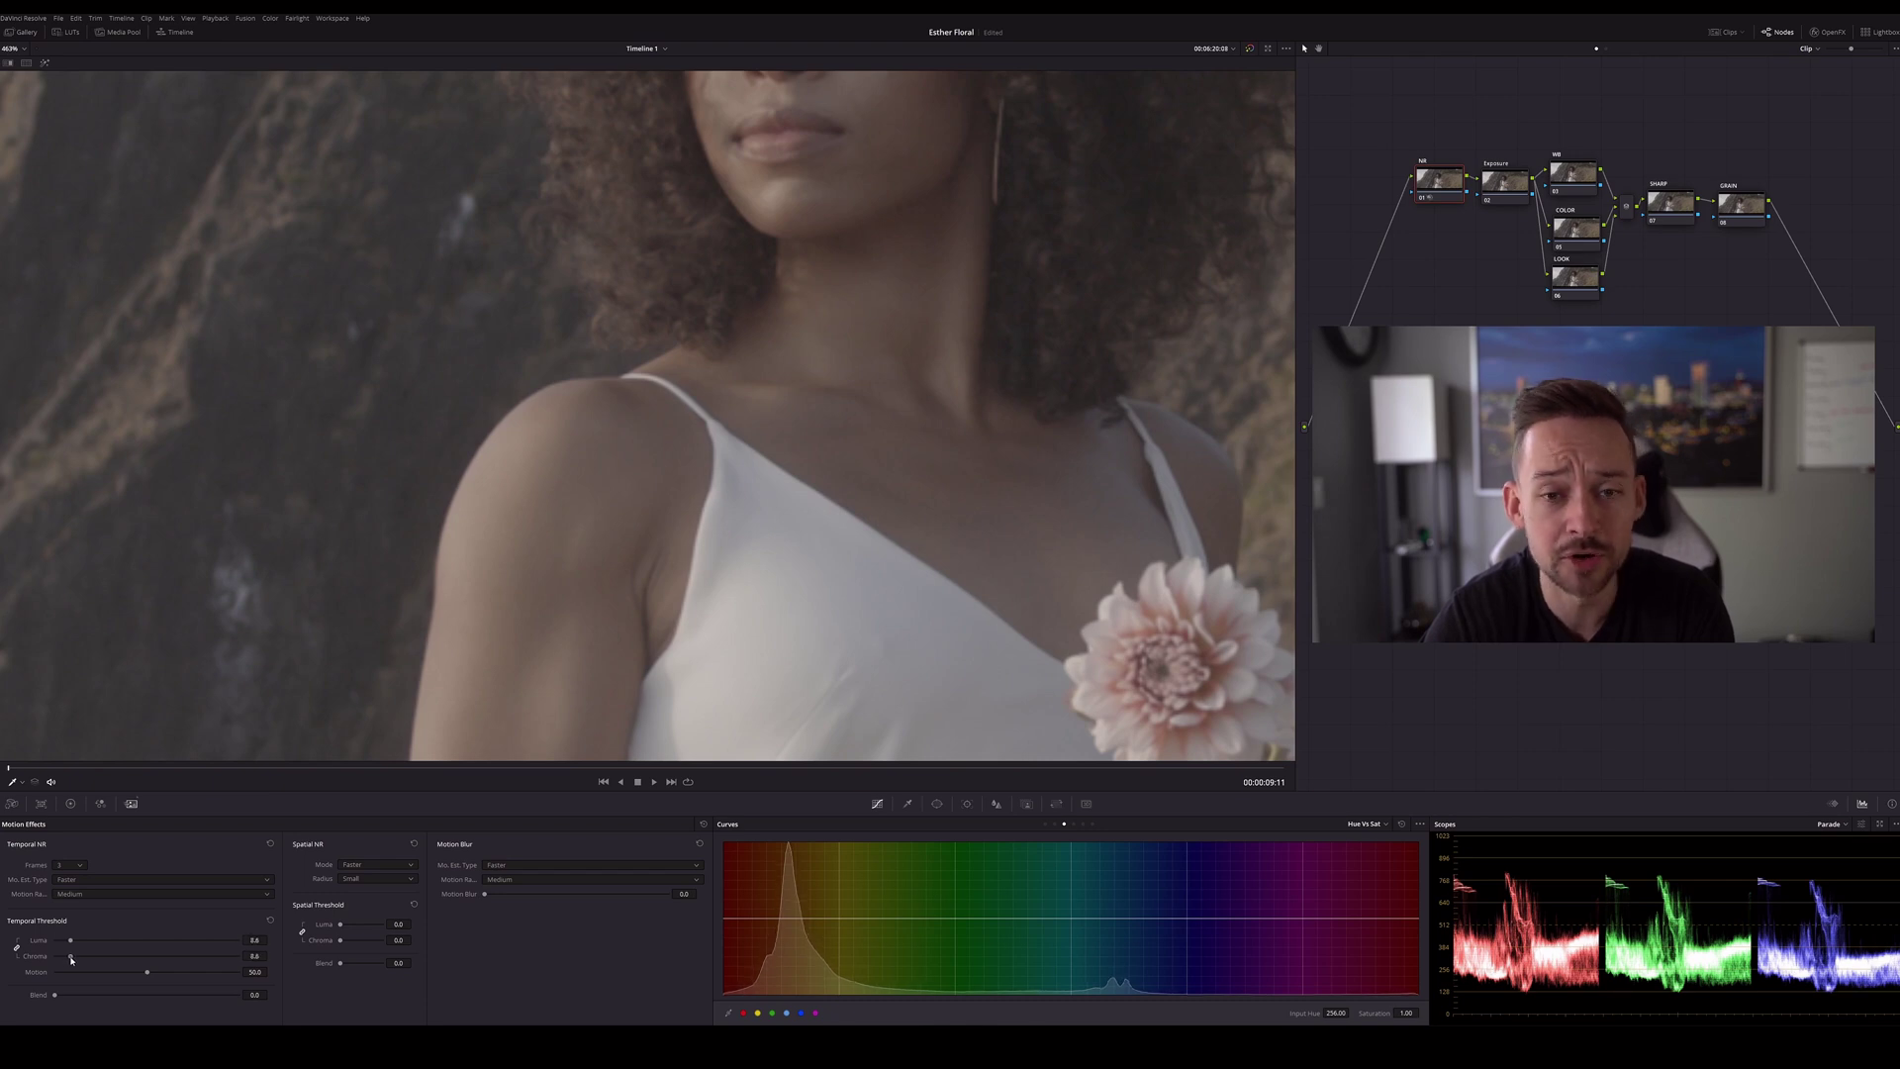
left_click_drag(71, 959, 72, 960)
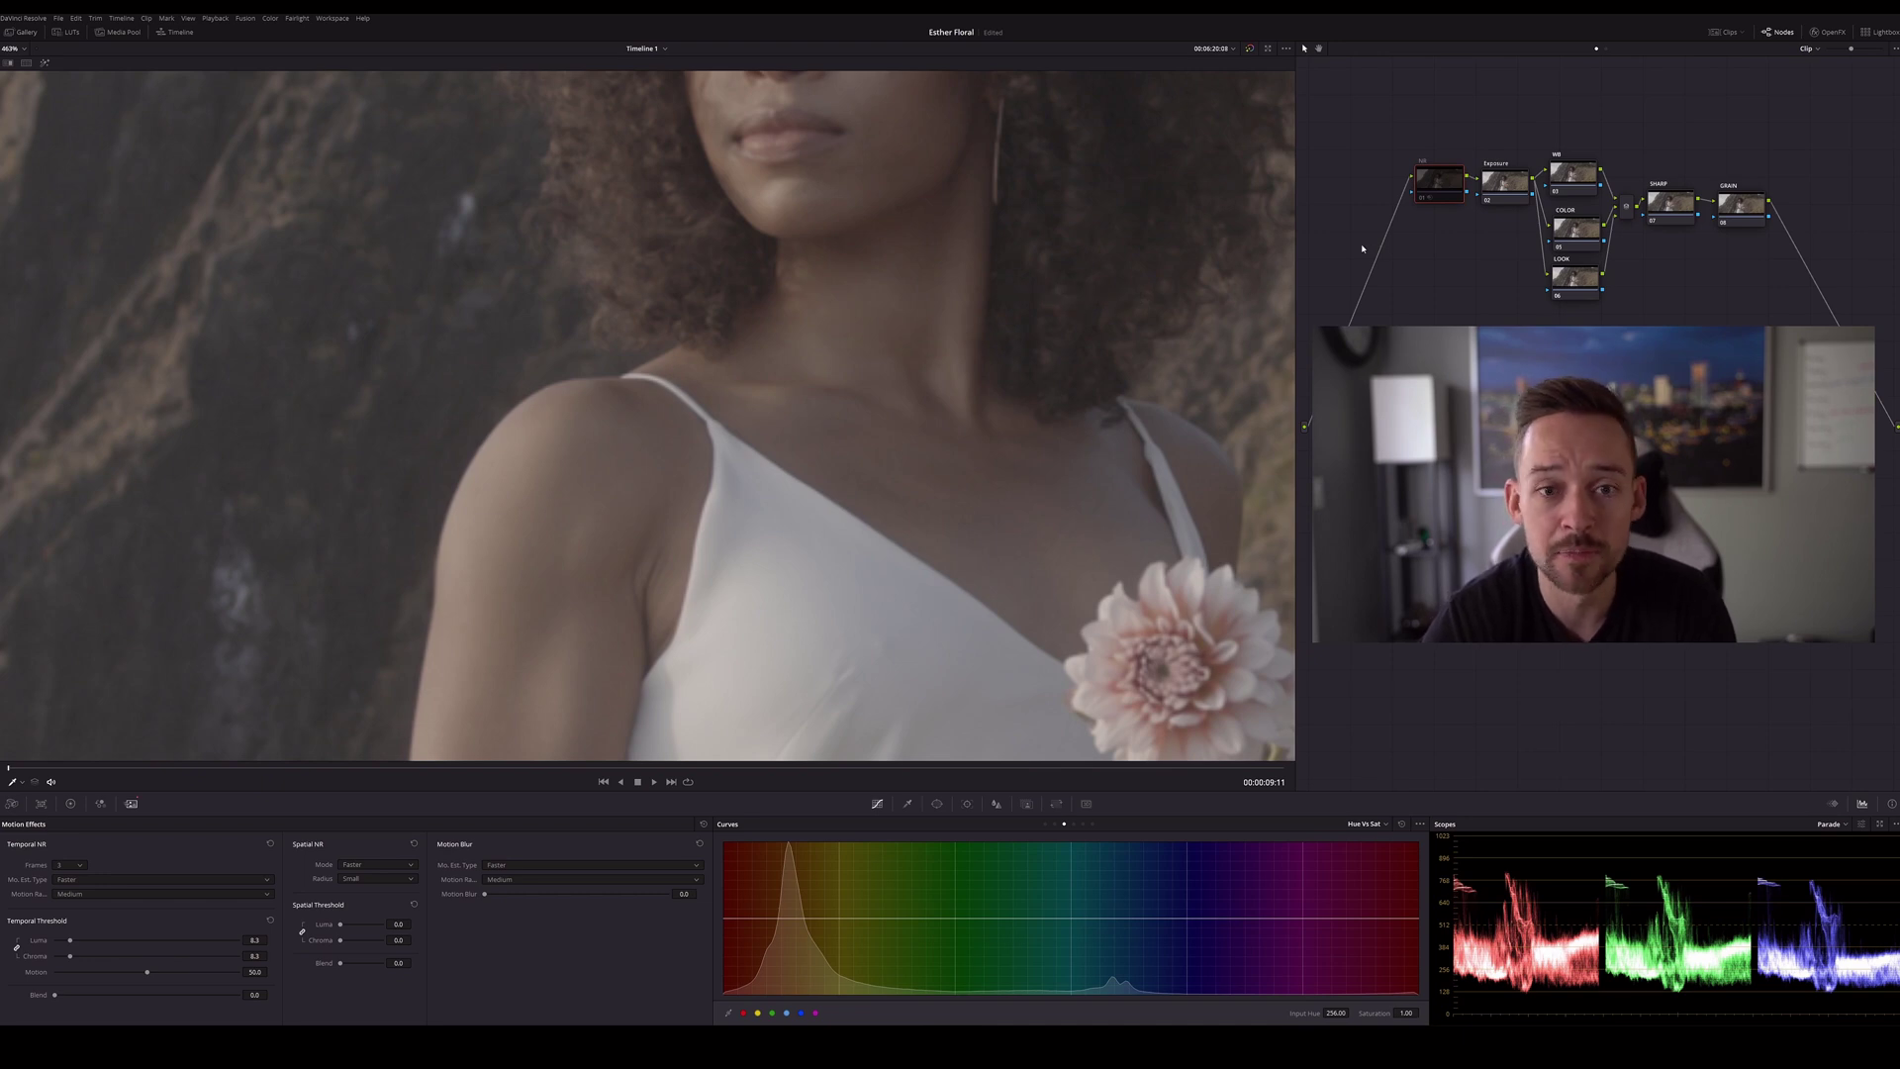
scroll(1049, 270, "down", 5)
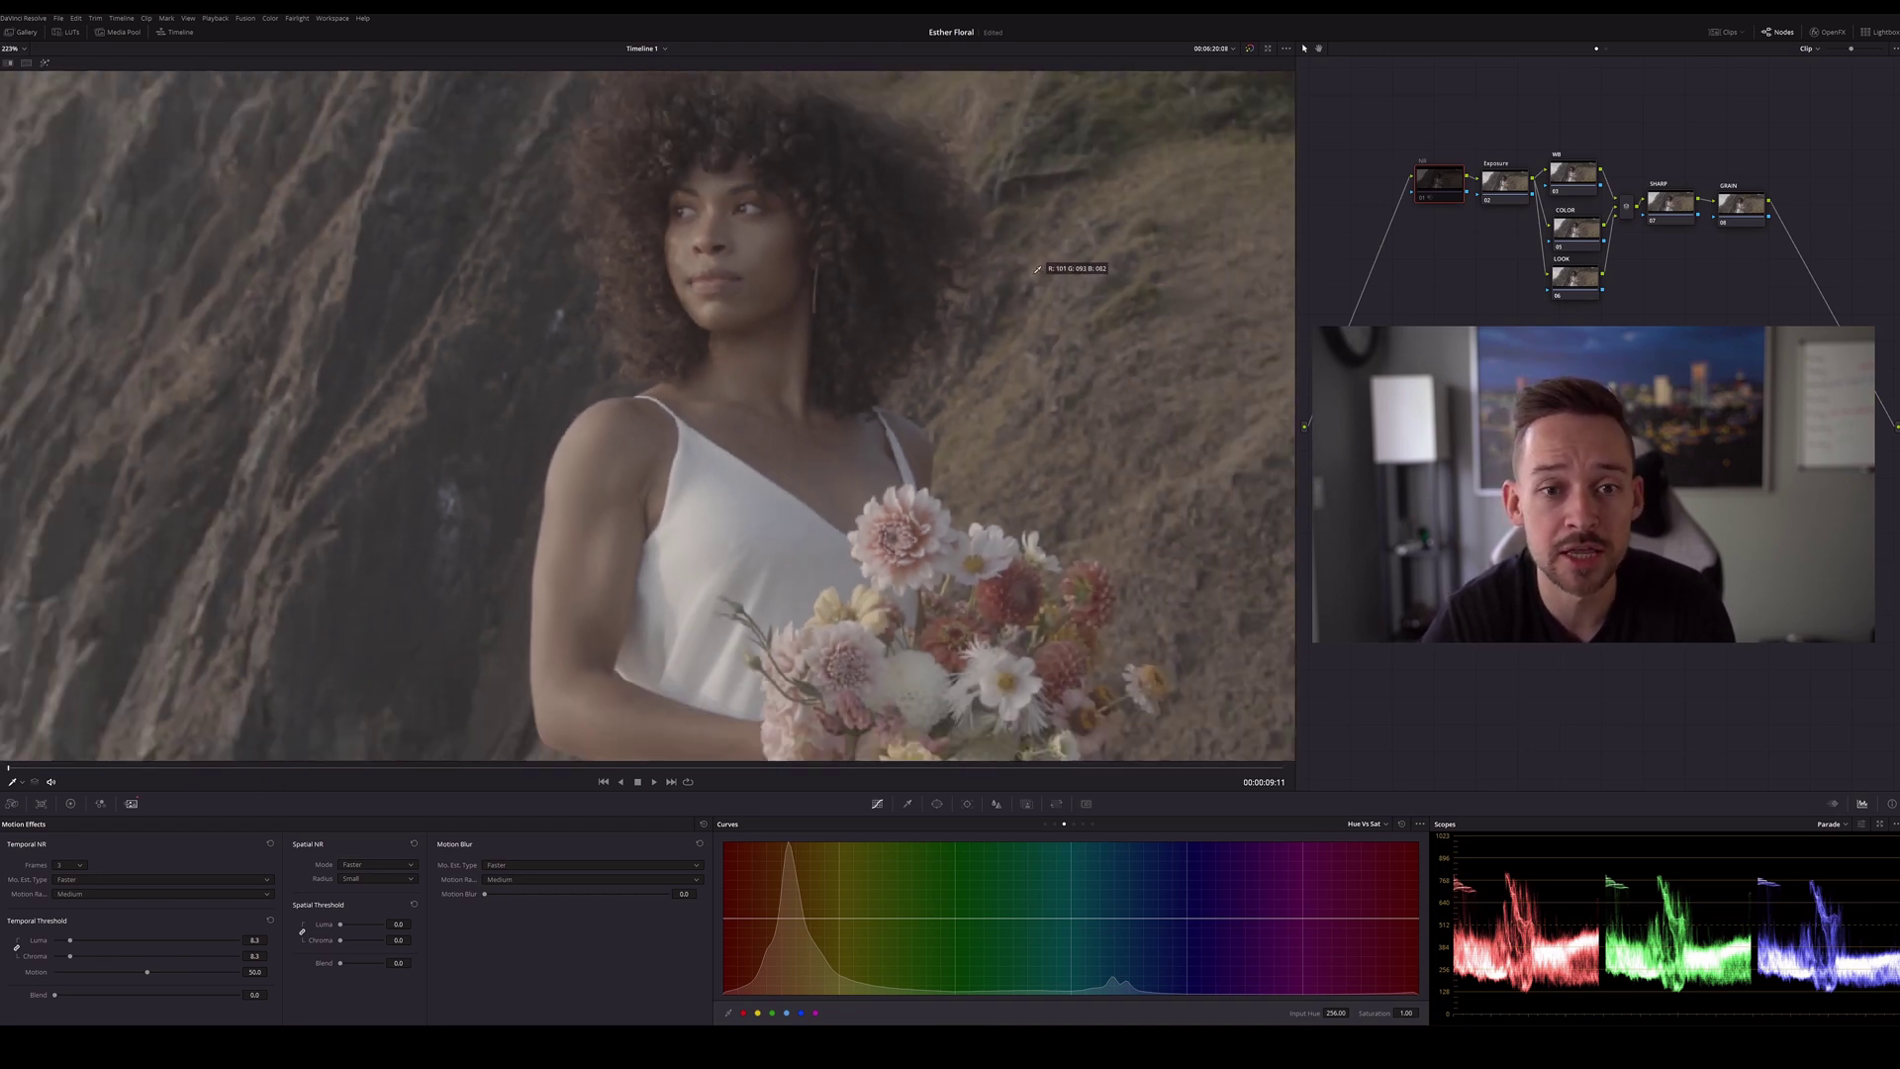
scroll(1038, 270, "down", 4)
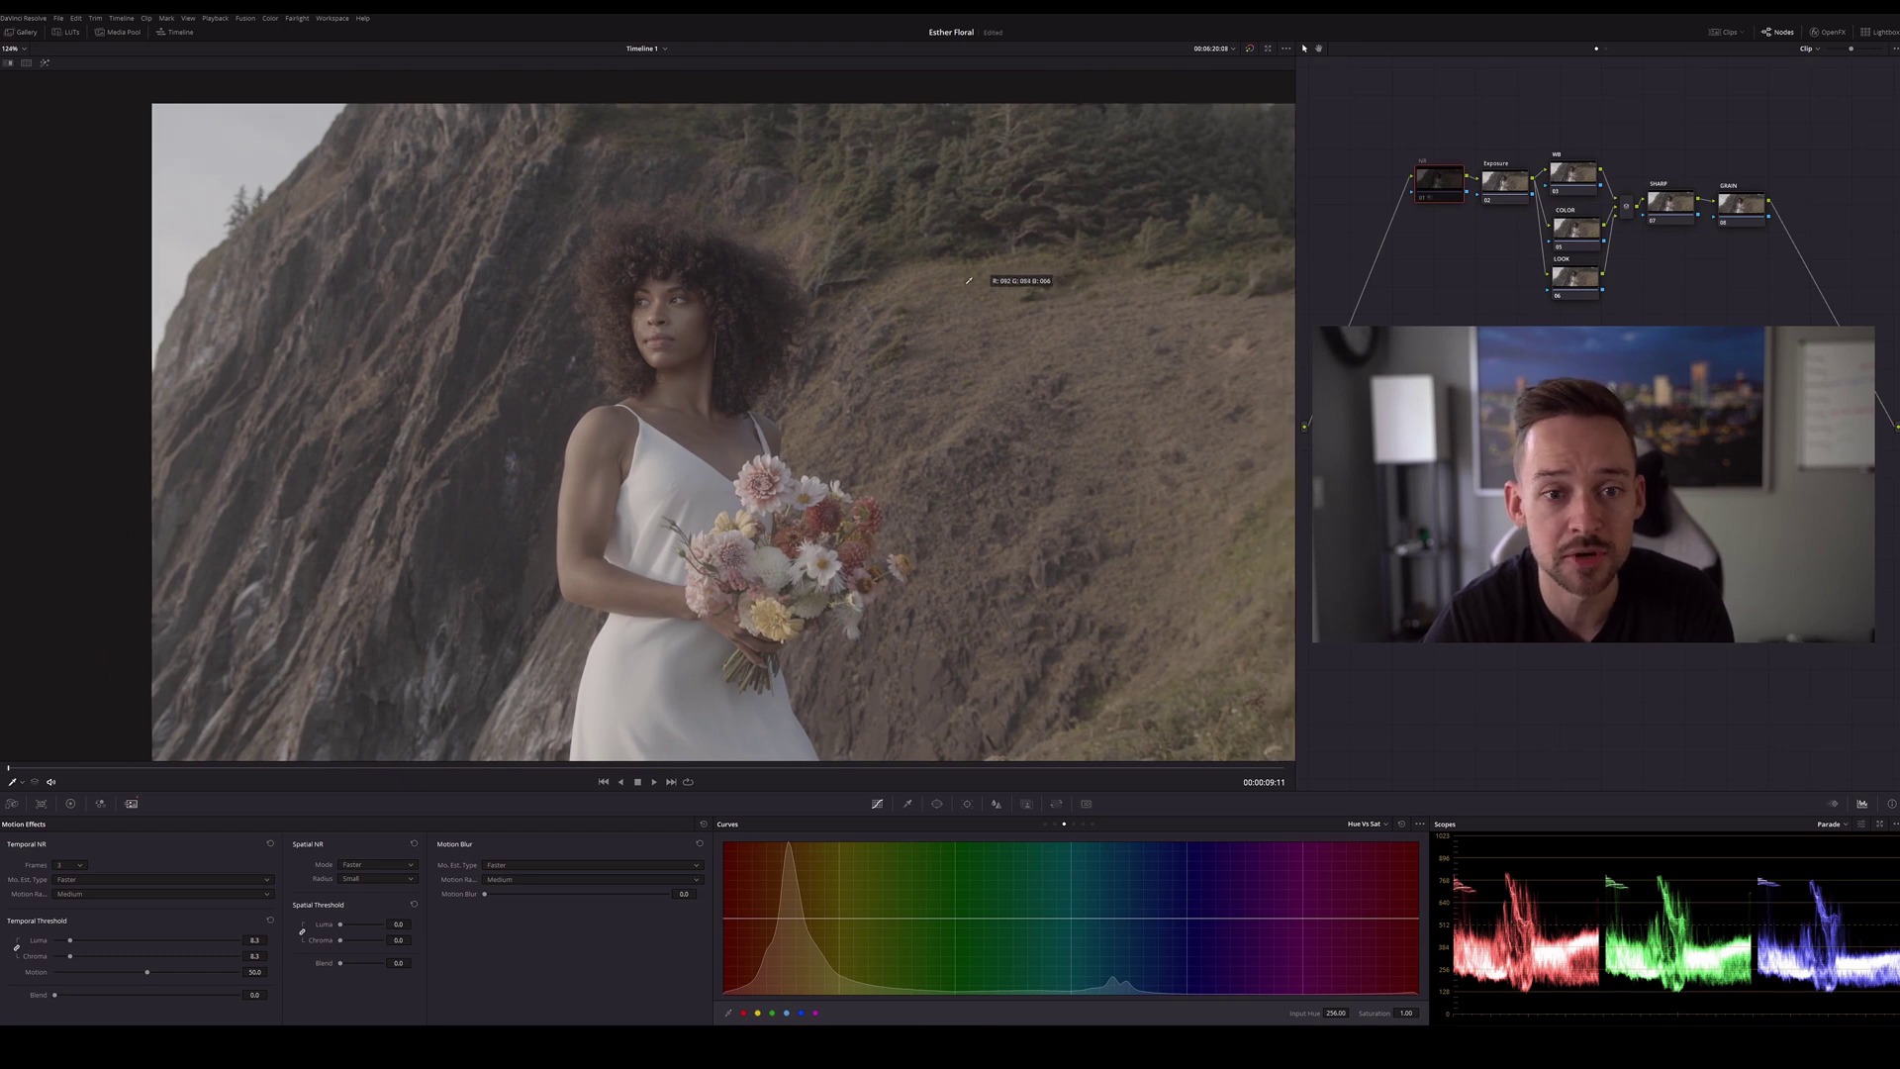
scroll(959, 280, "down", 2)
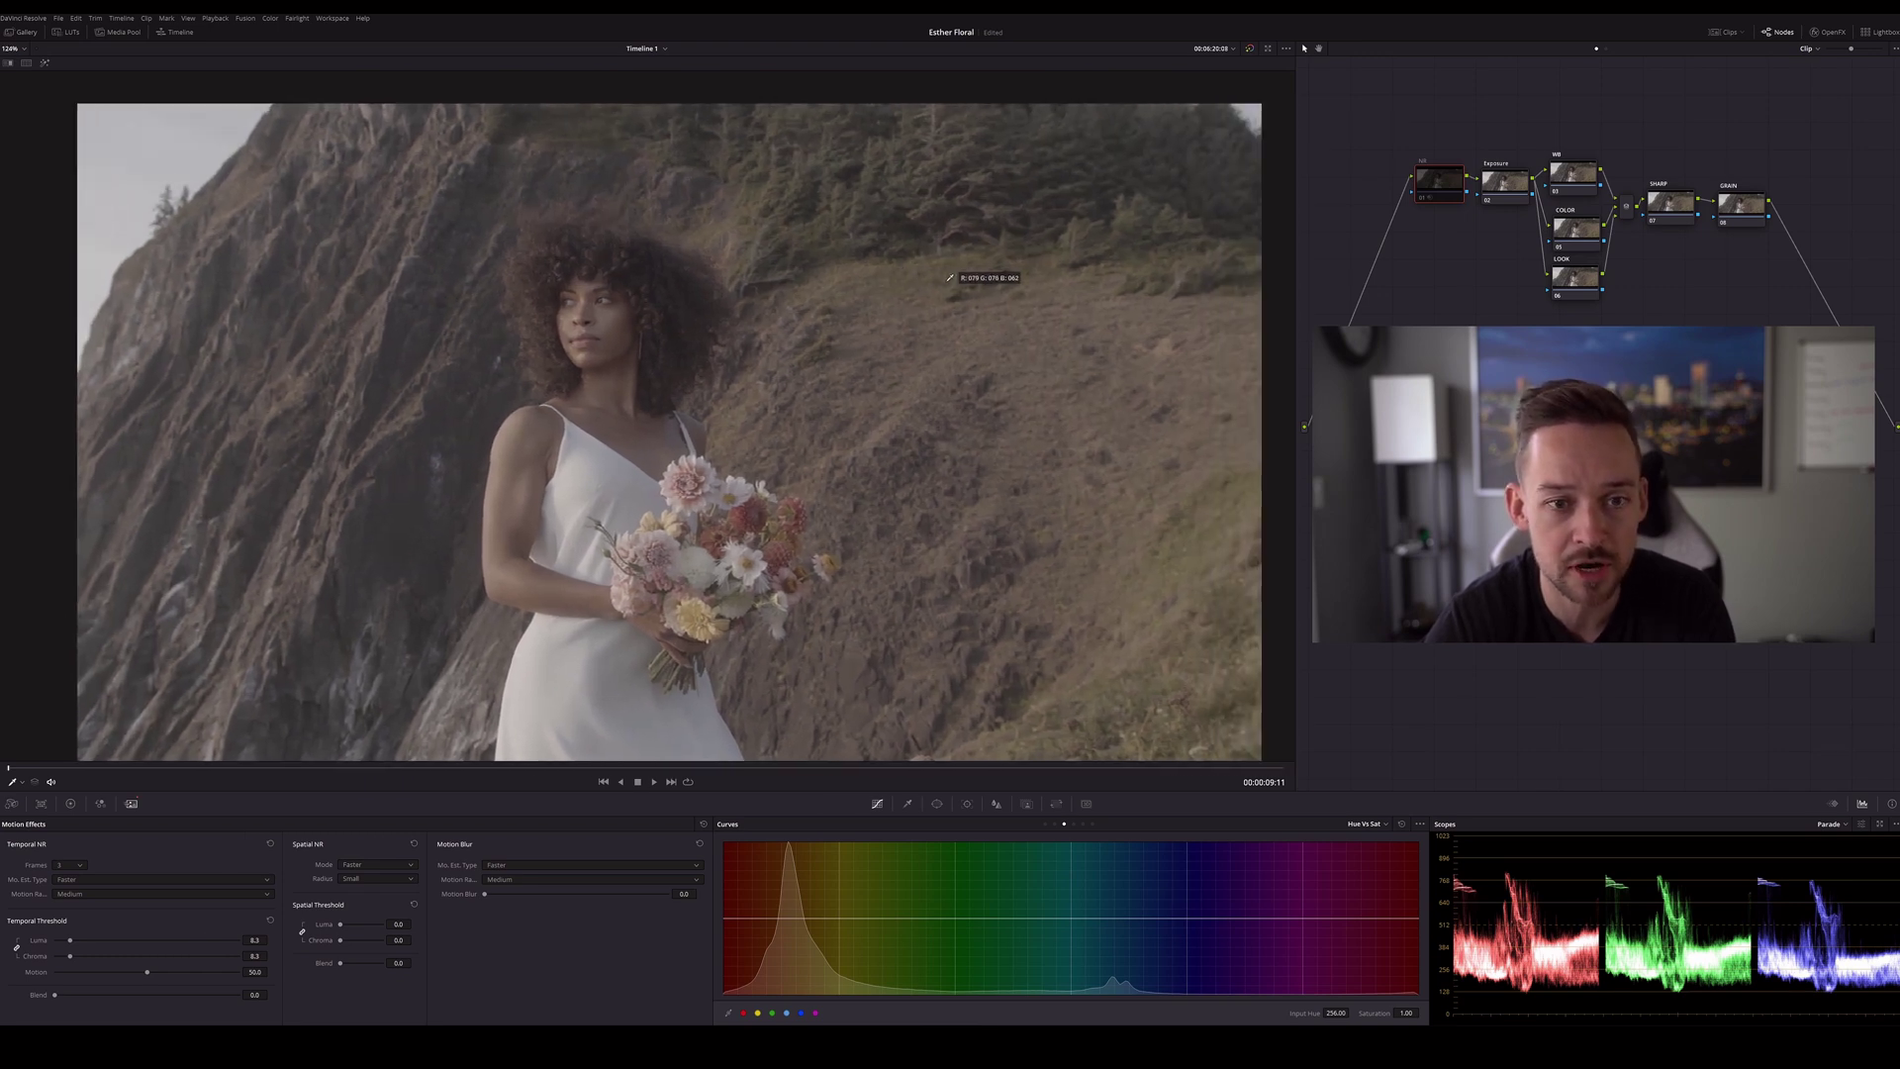
scroll(950, 278, "down", 3)
scroll(940, 275, "up", 2)
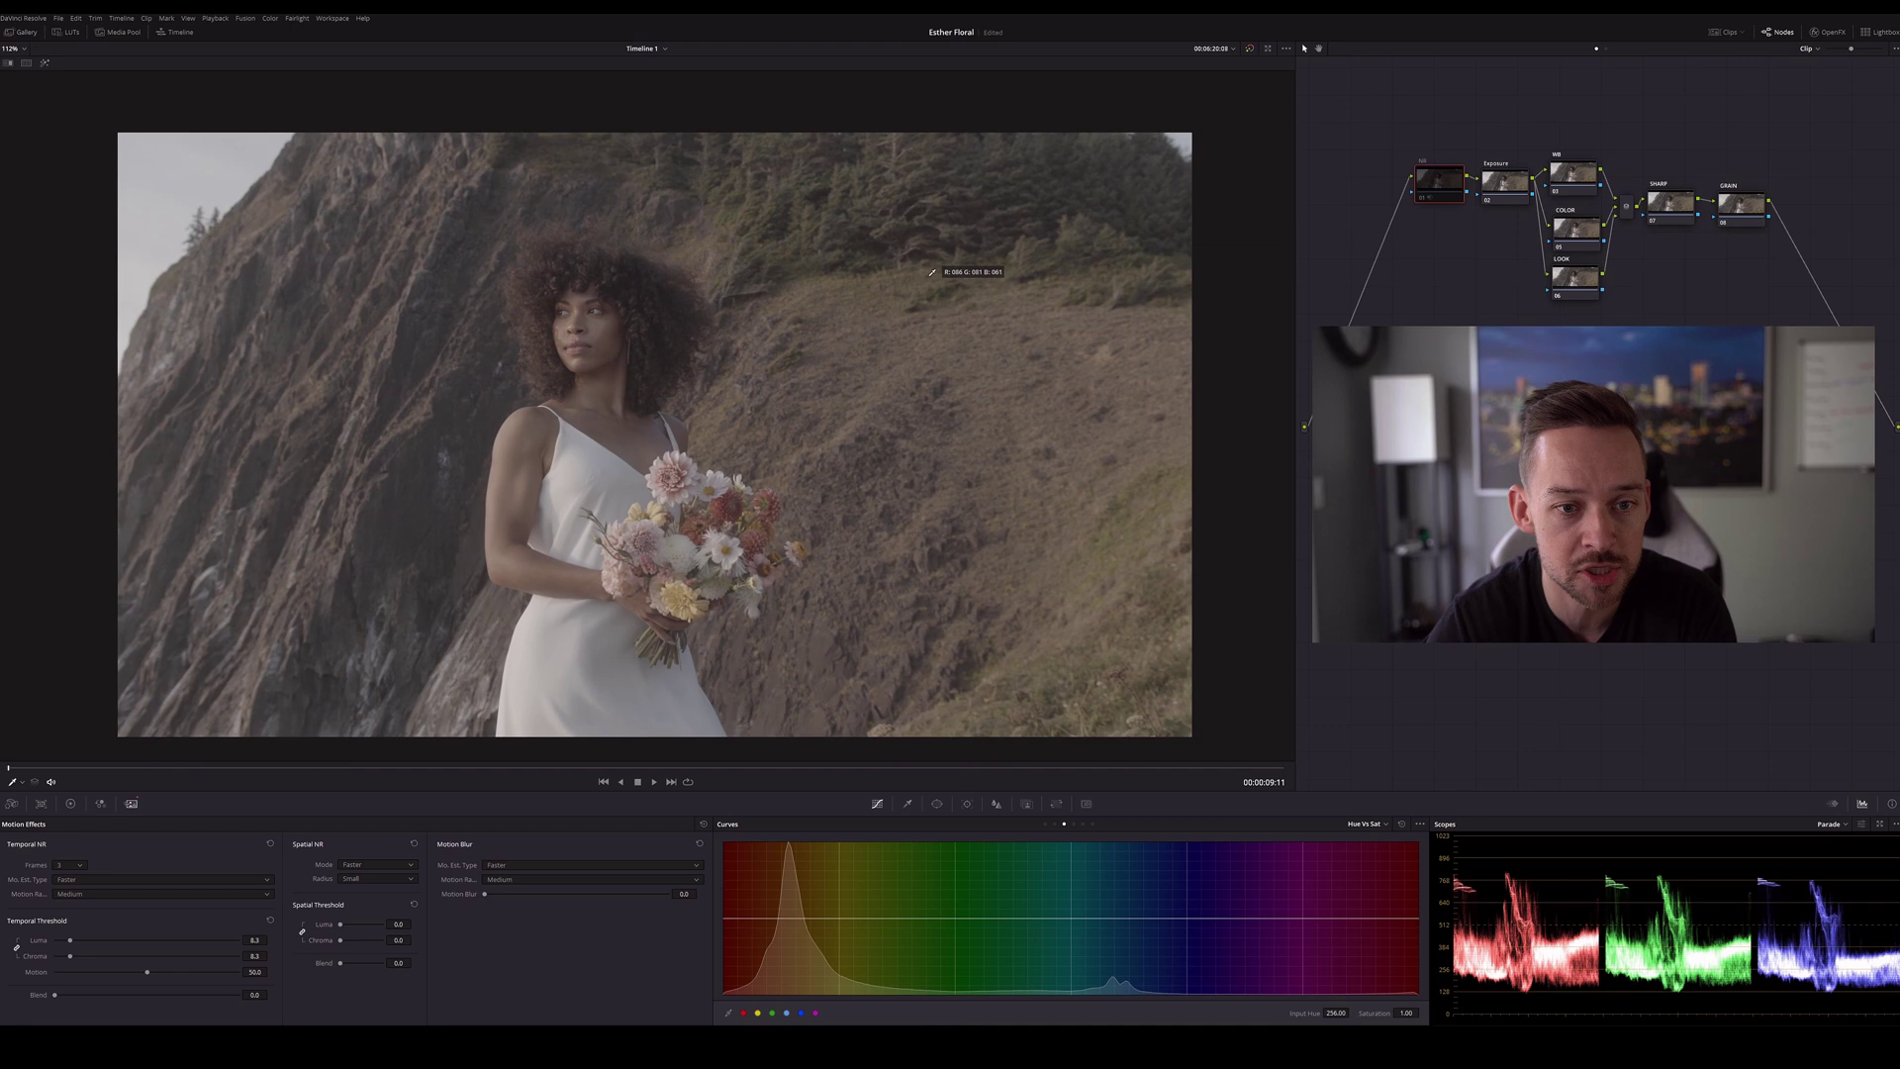
scroll(930, 272, "left", 1)
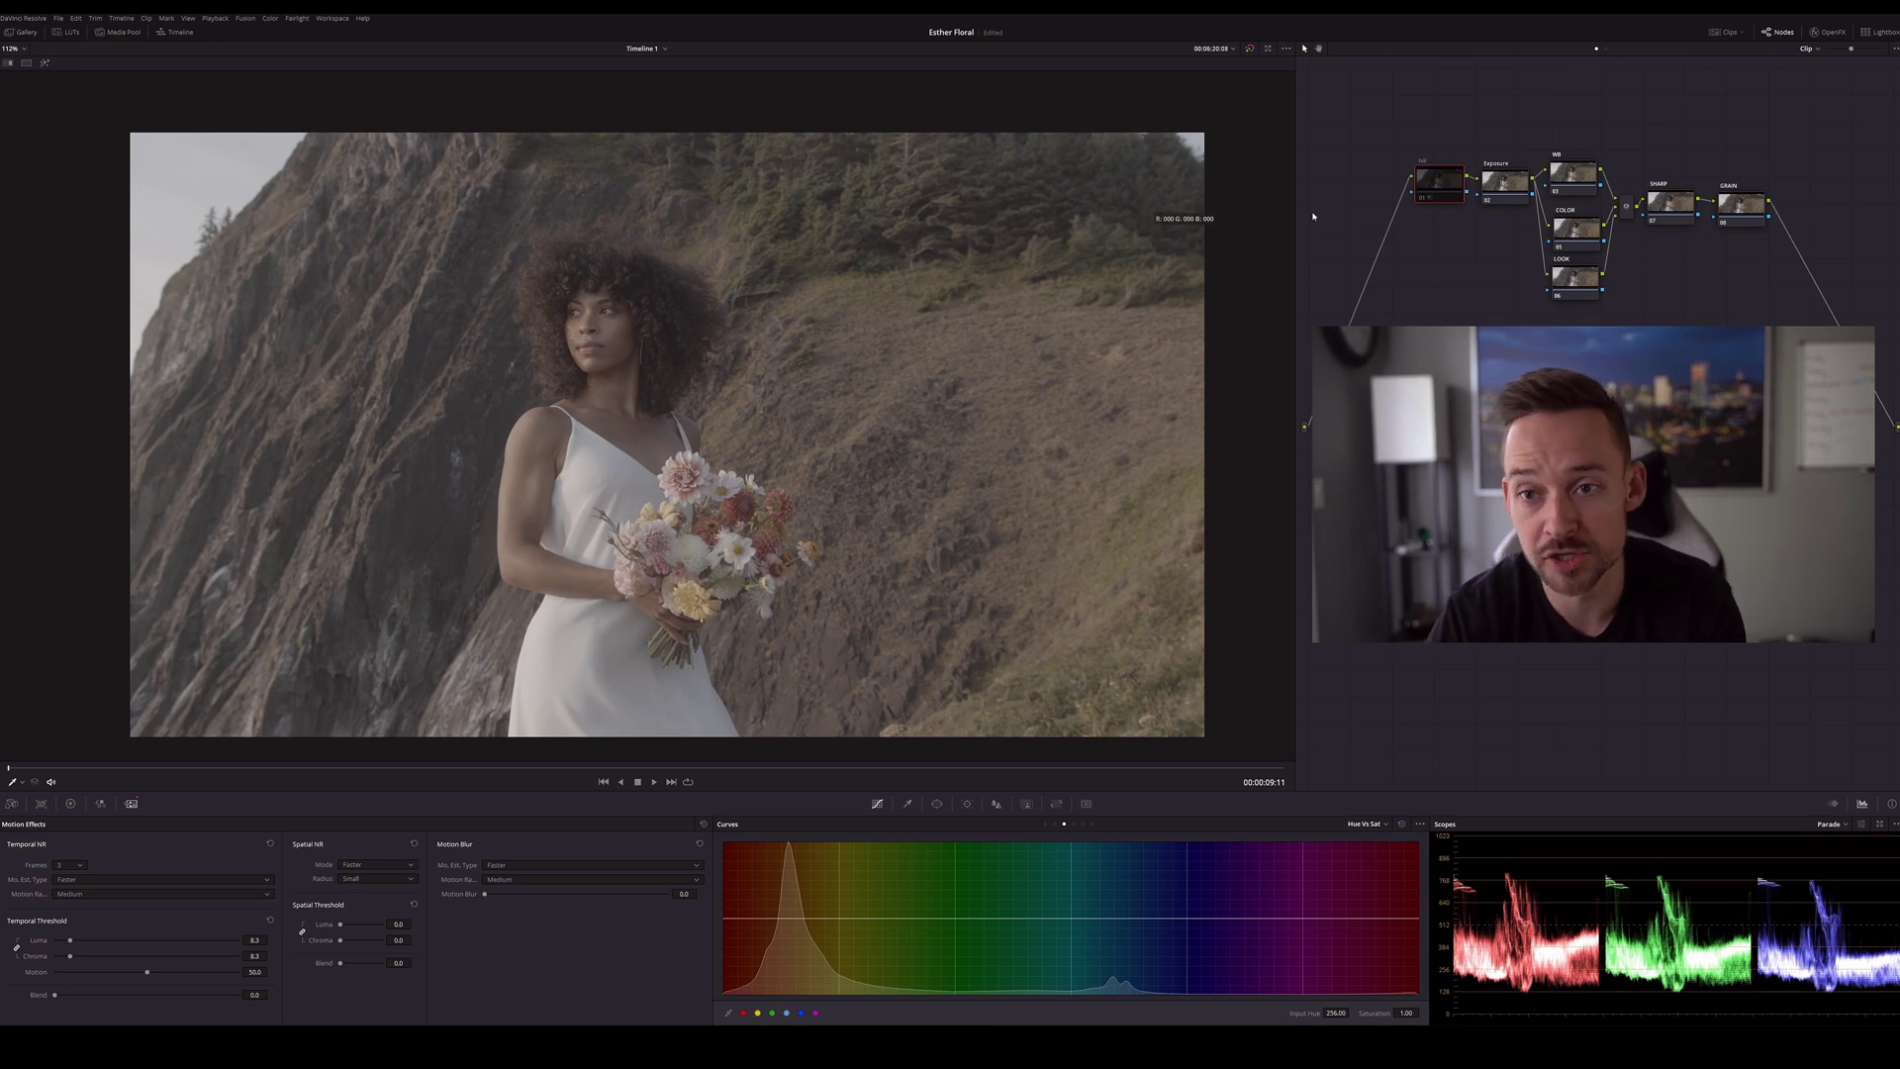
On the Exposure node, raise contrast around 1.138, lift the pivot slightly and boost Sat to about 82
left_click(1493, 178)
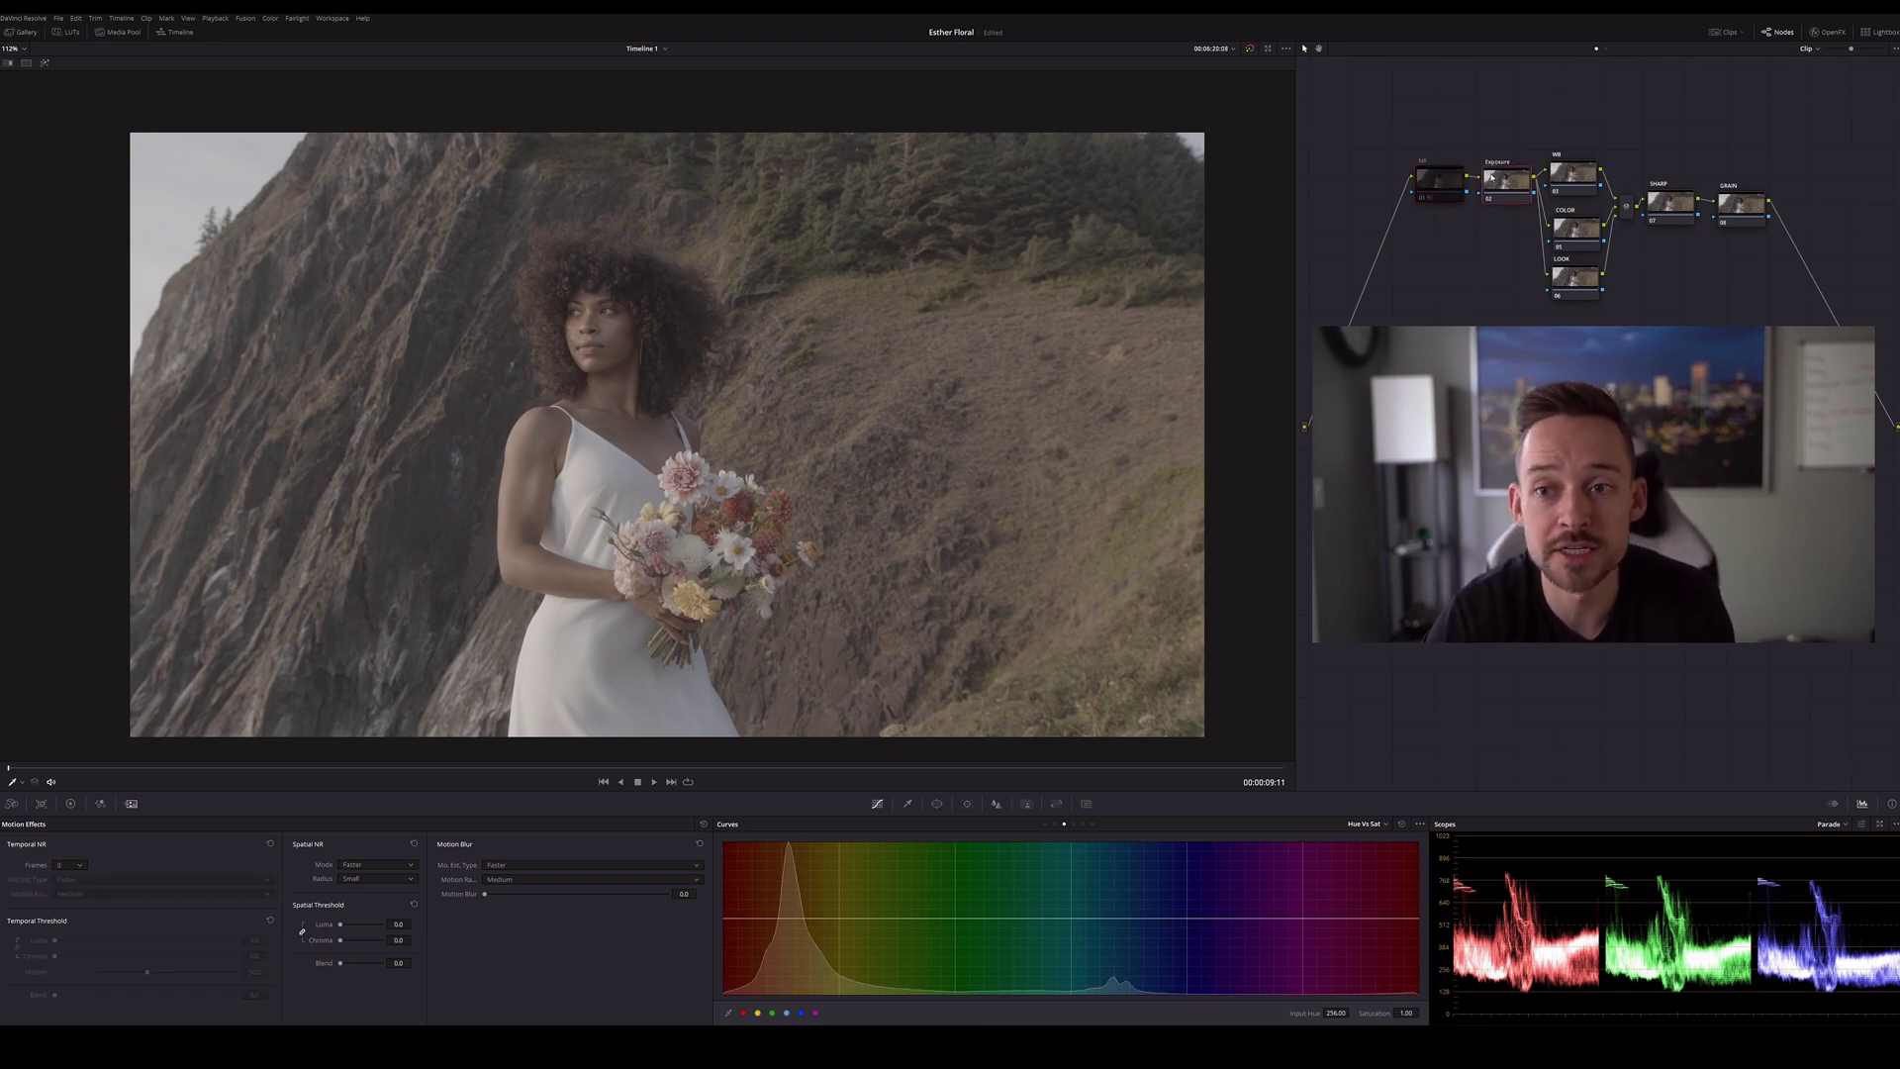
left_click_drag(1491, 177, 1484, 177)
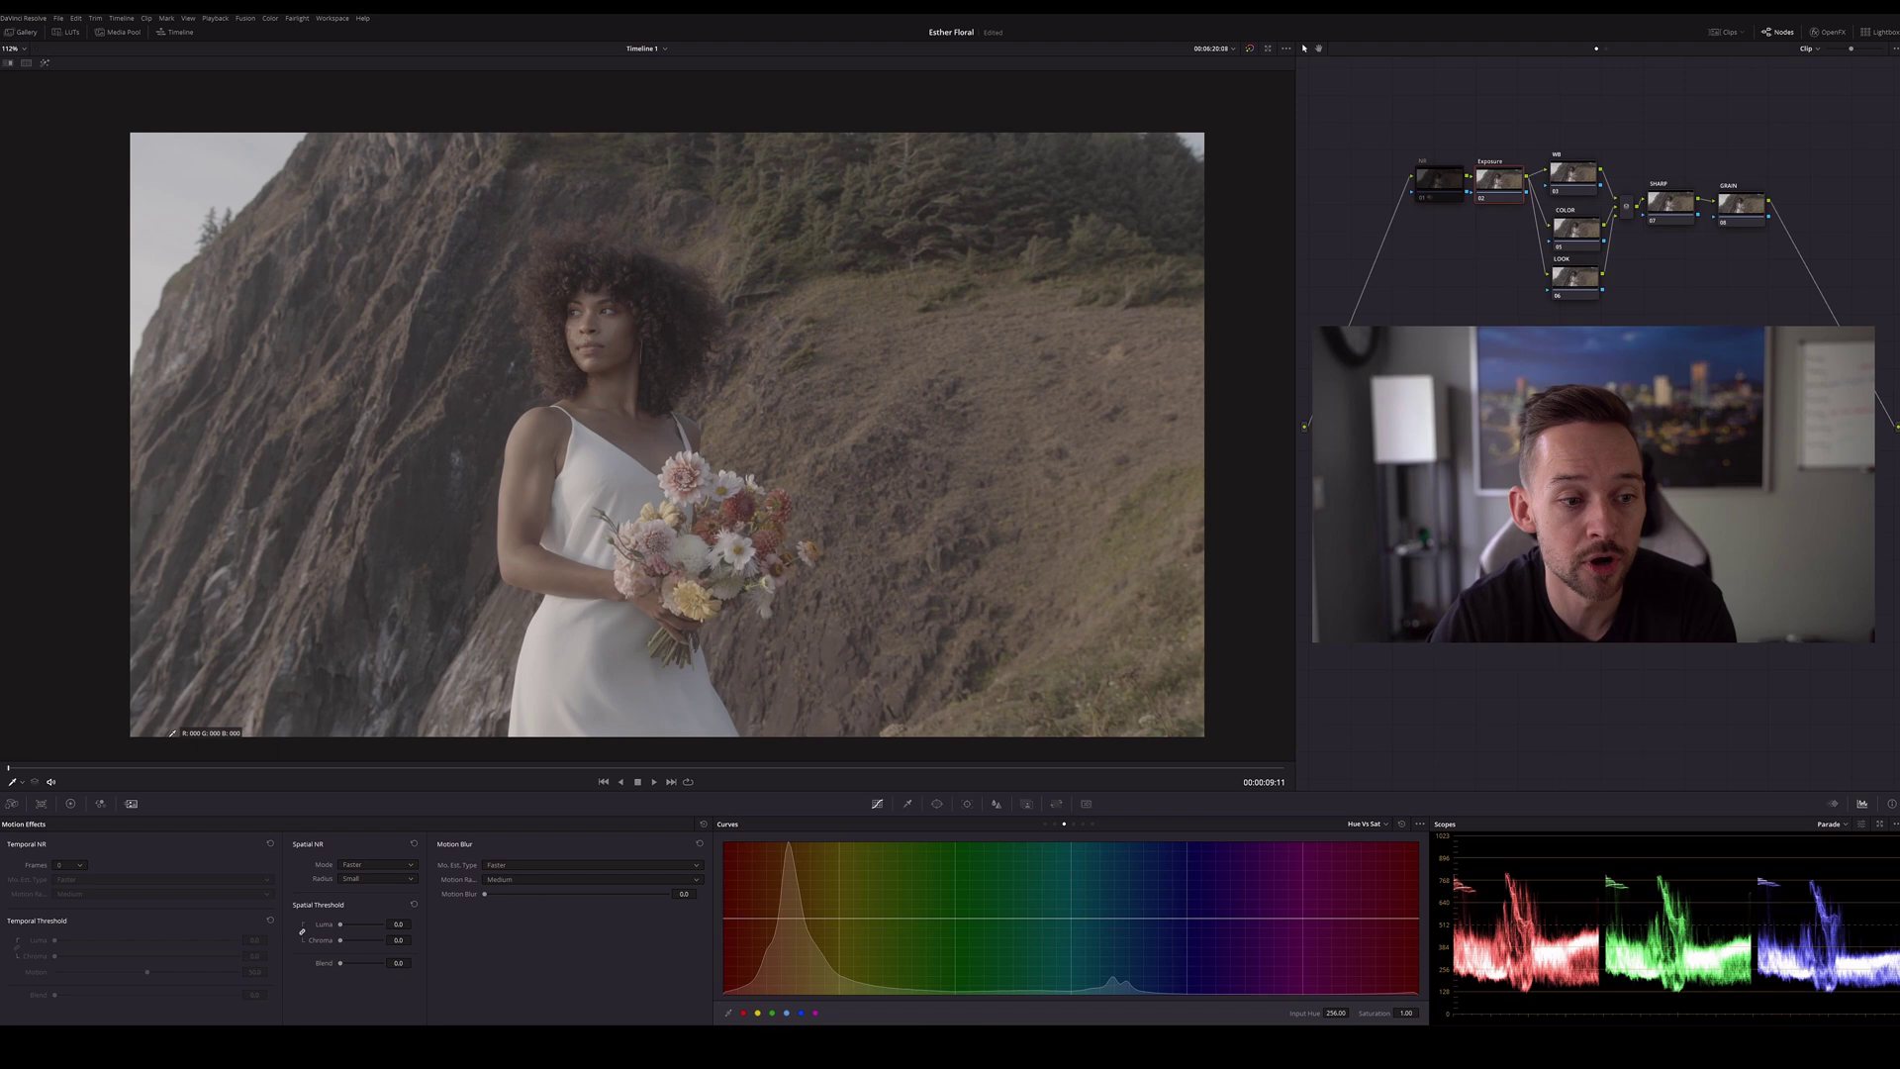
left_click(71, 803)
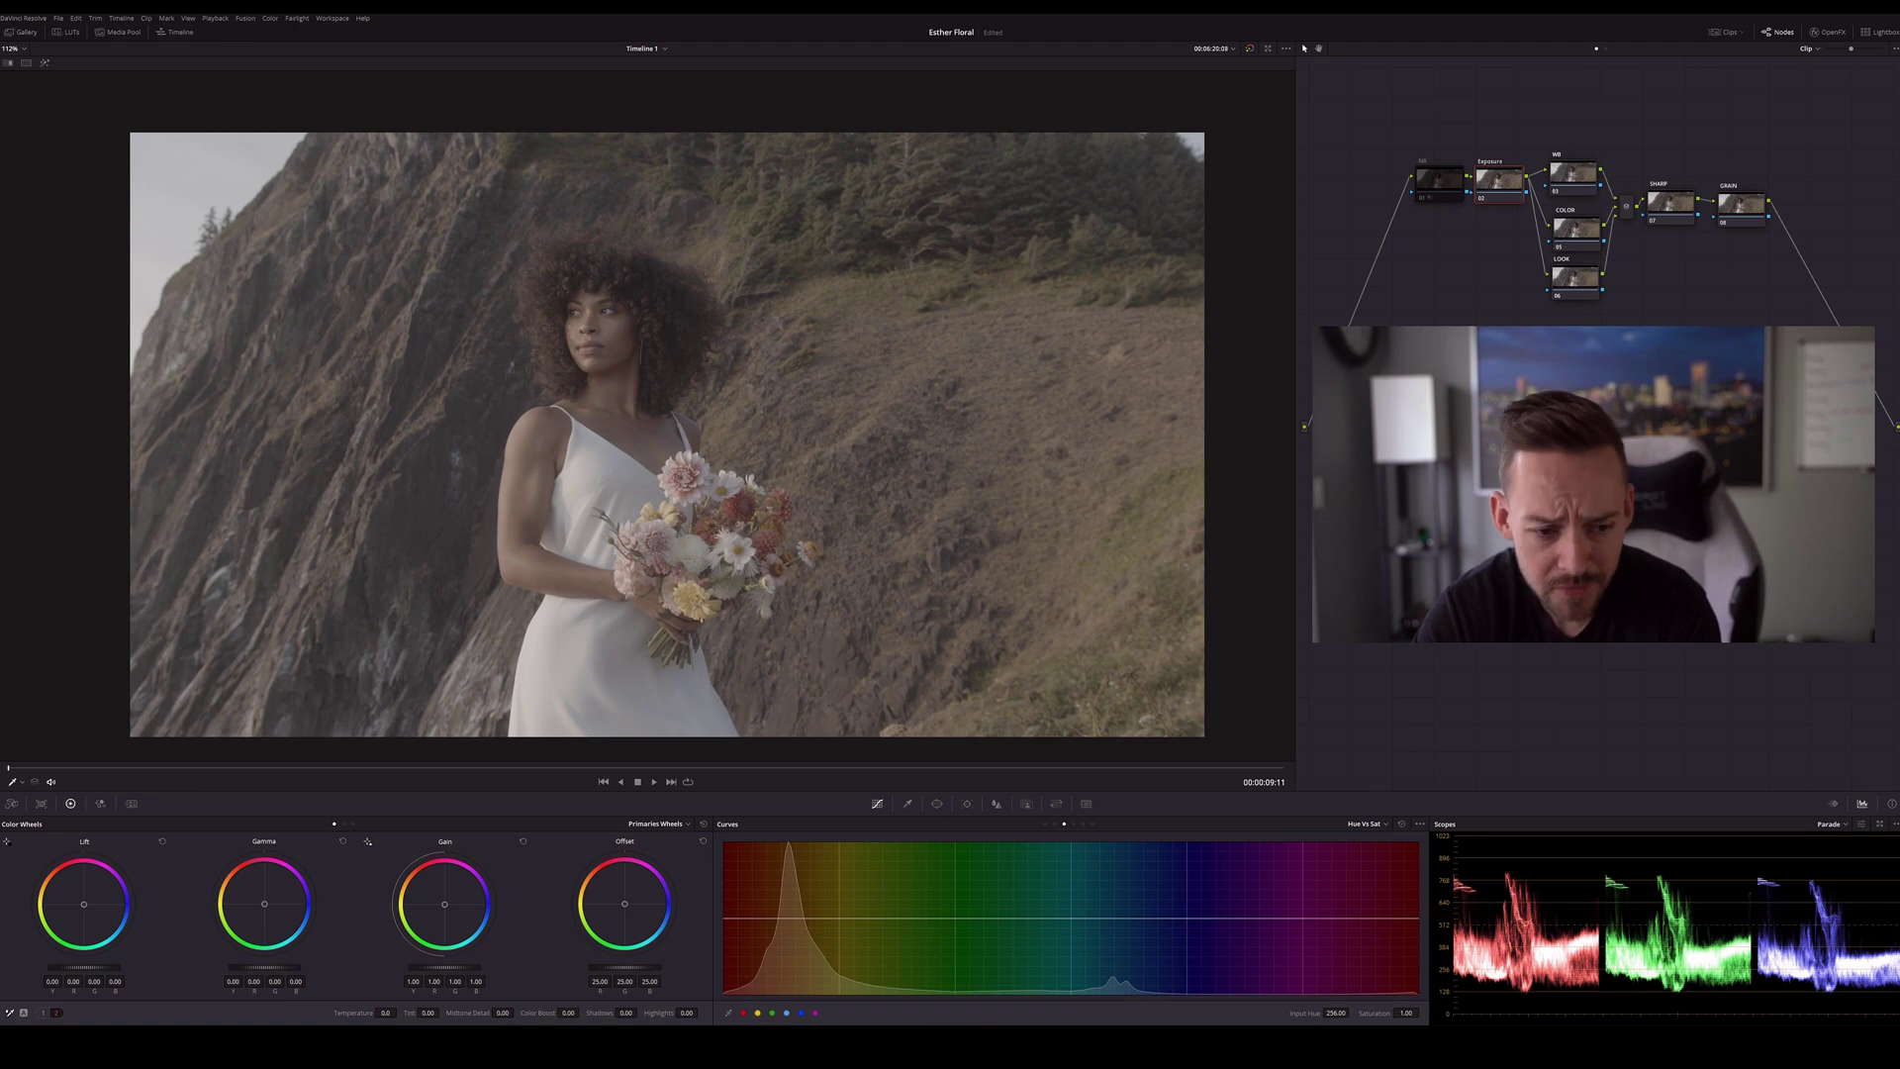
left_click(42, 1013)
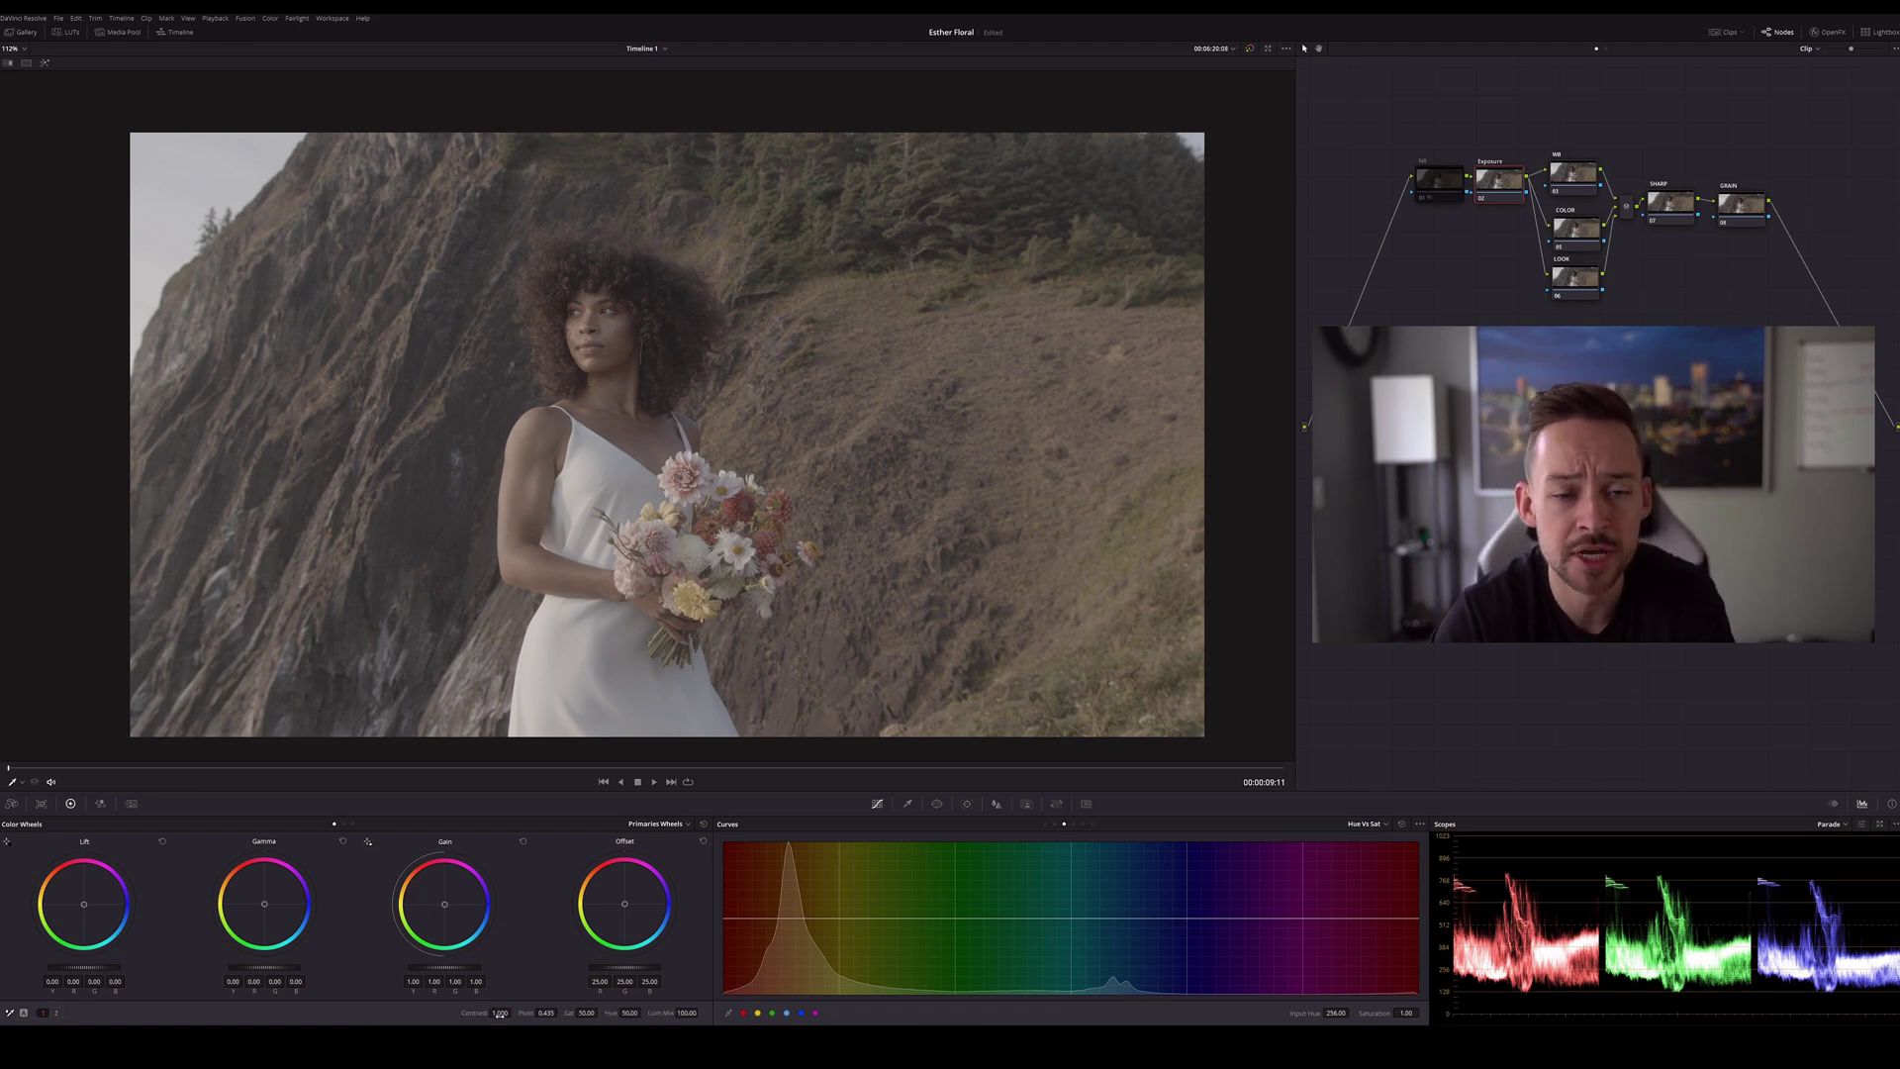
left_click_drag(500, 1011, 514, 1012)
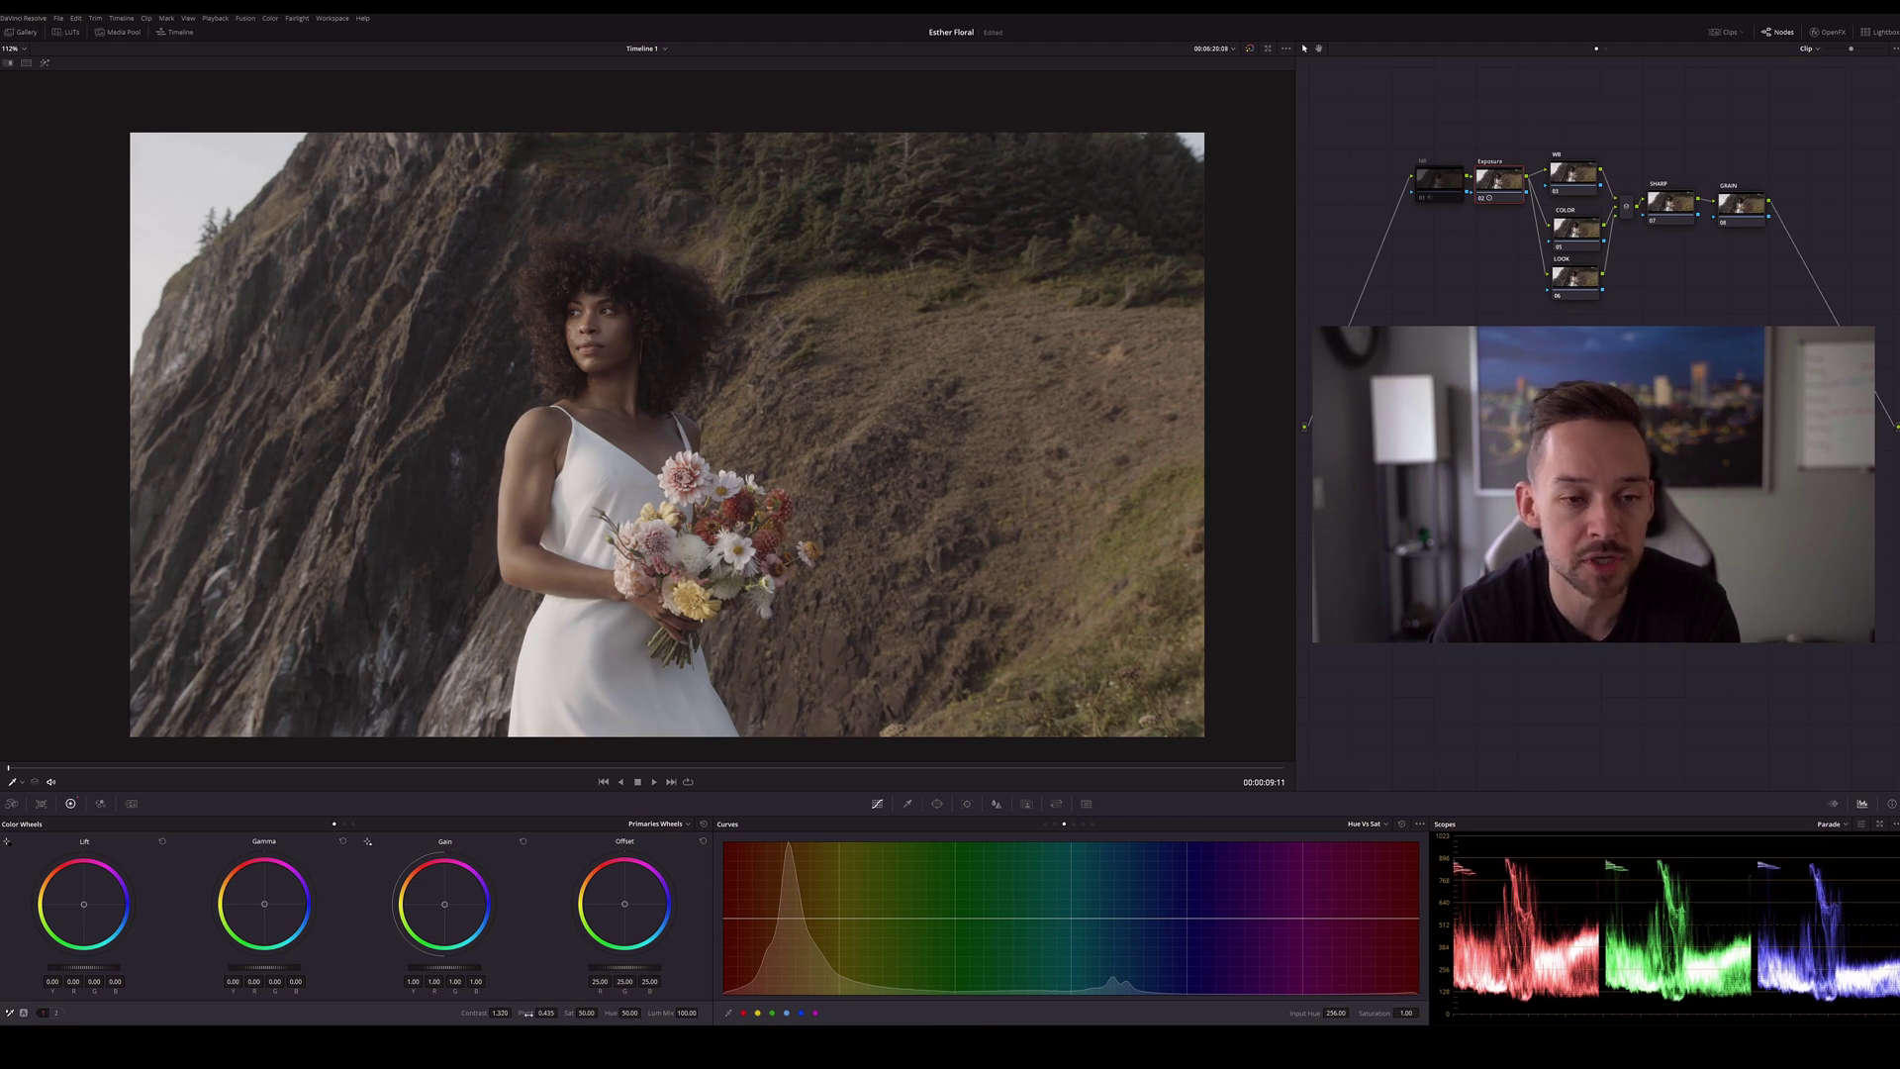
left_click_drag(545, 1012, 511, 1012)
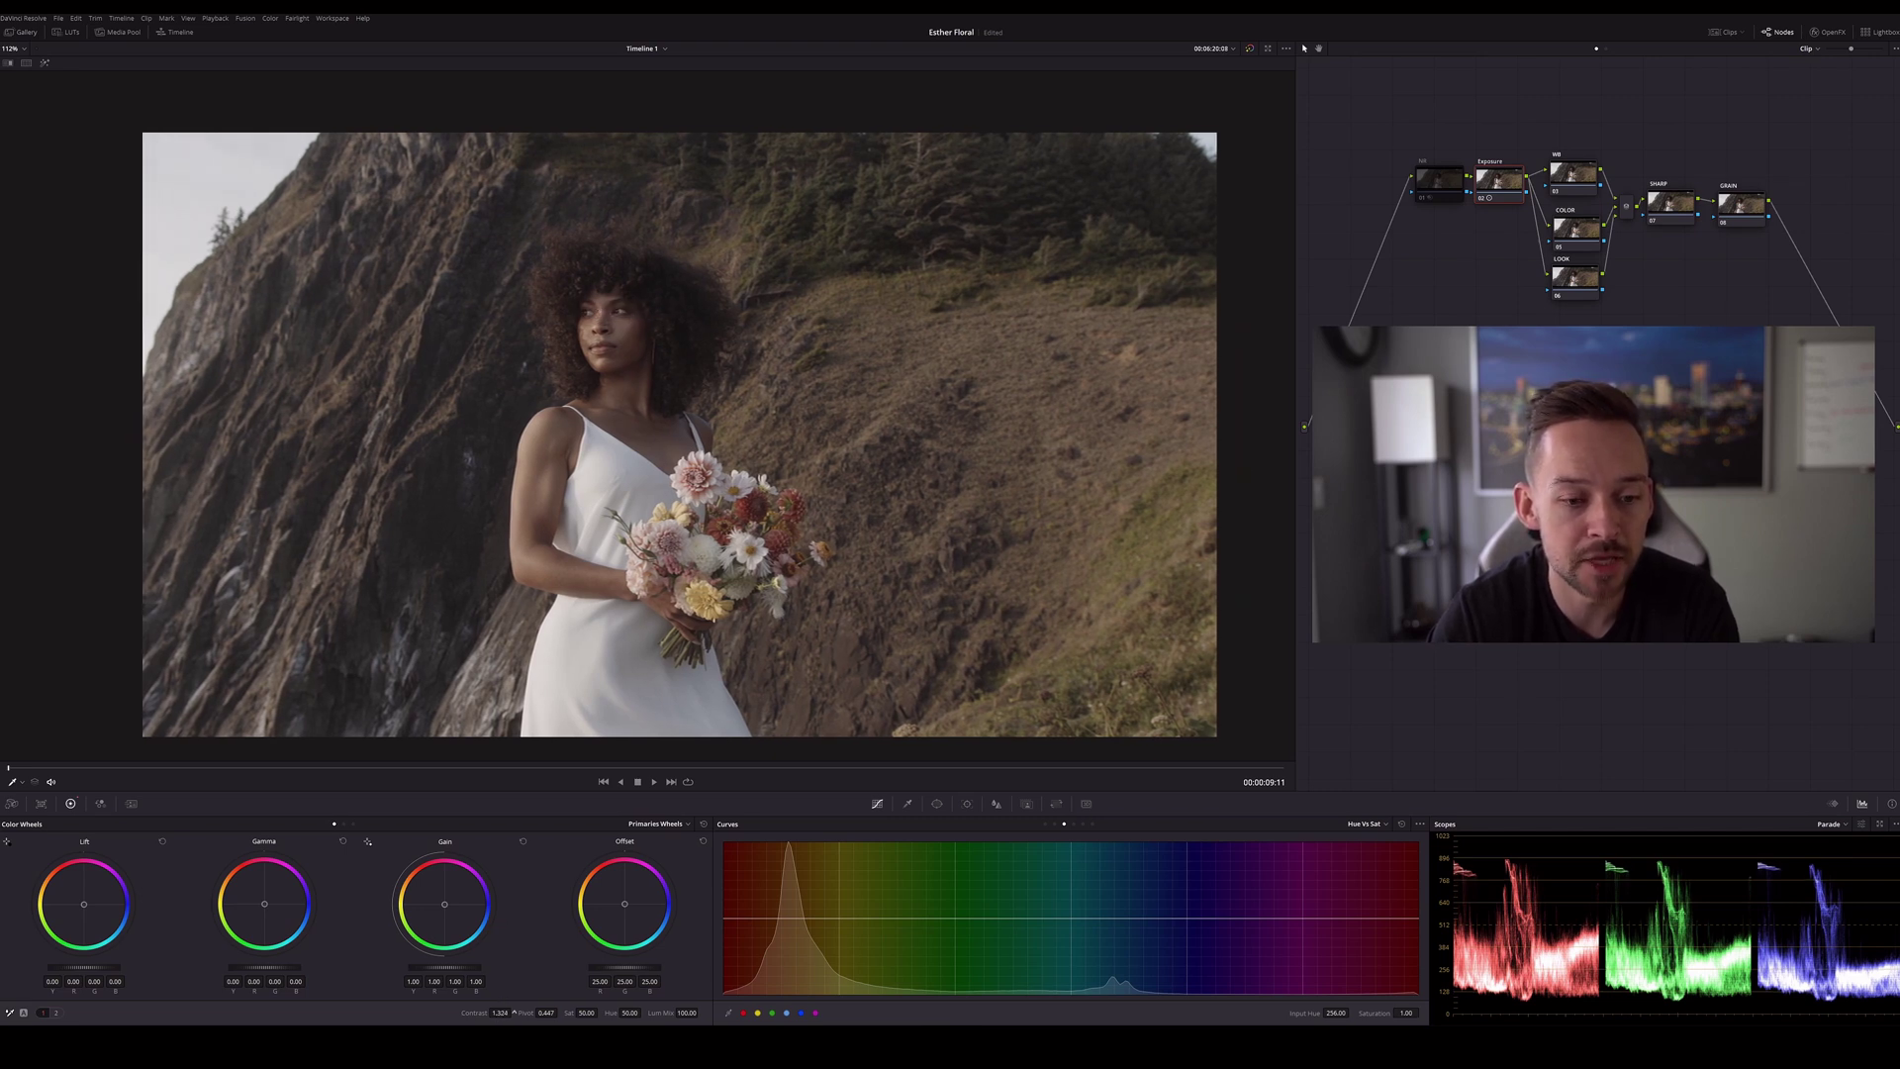
left_click_drag(513, 1012, 539, 1012)
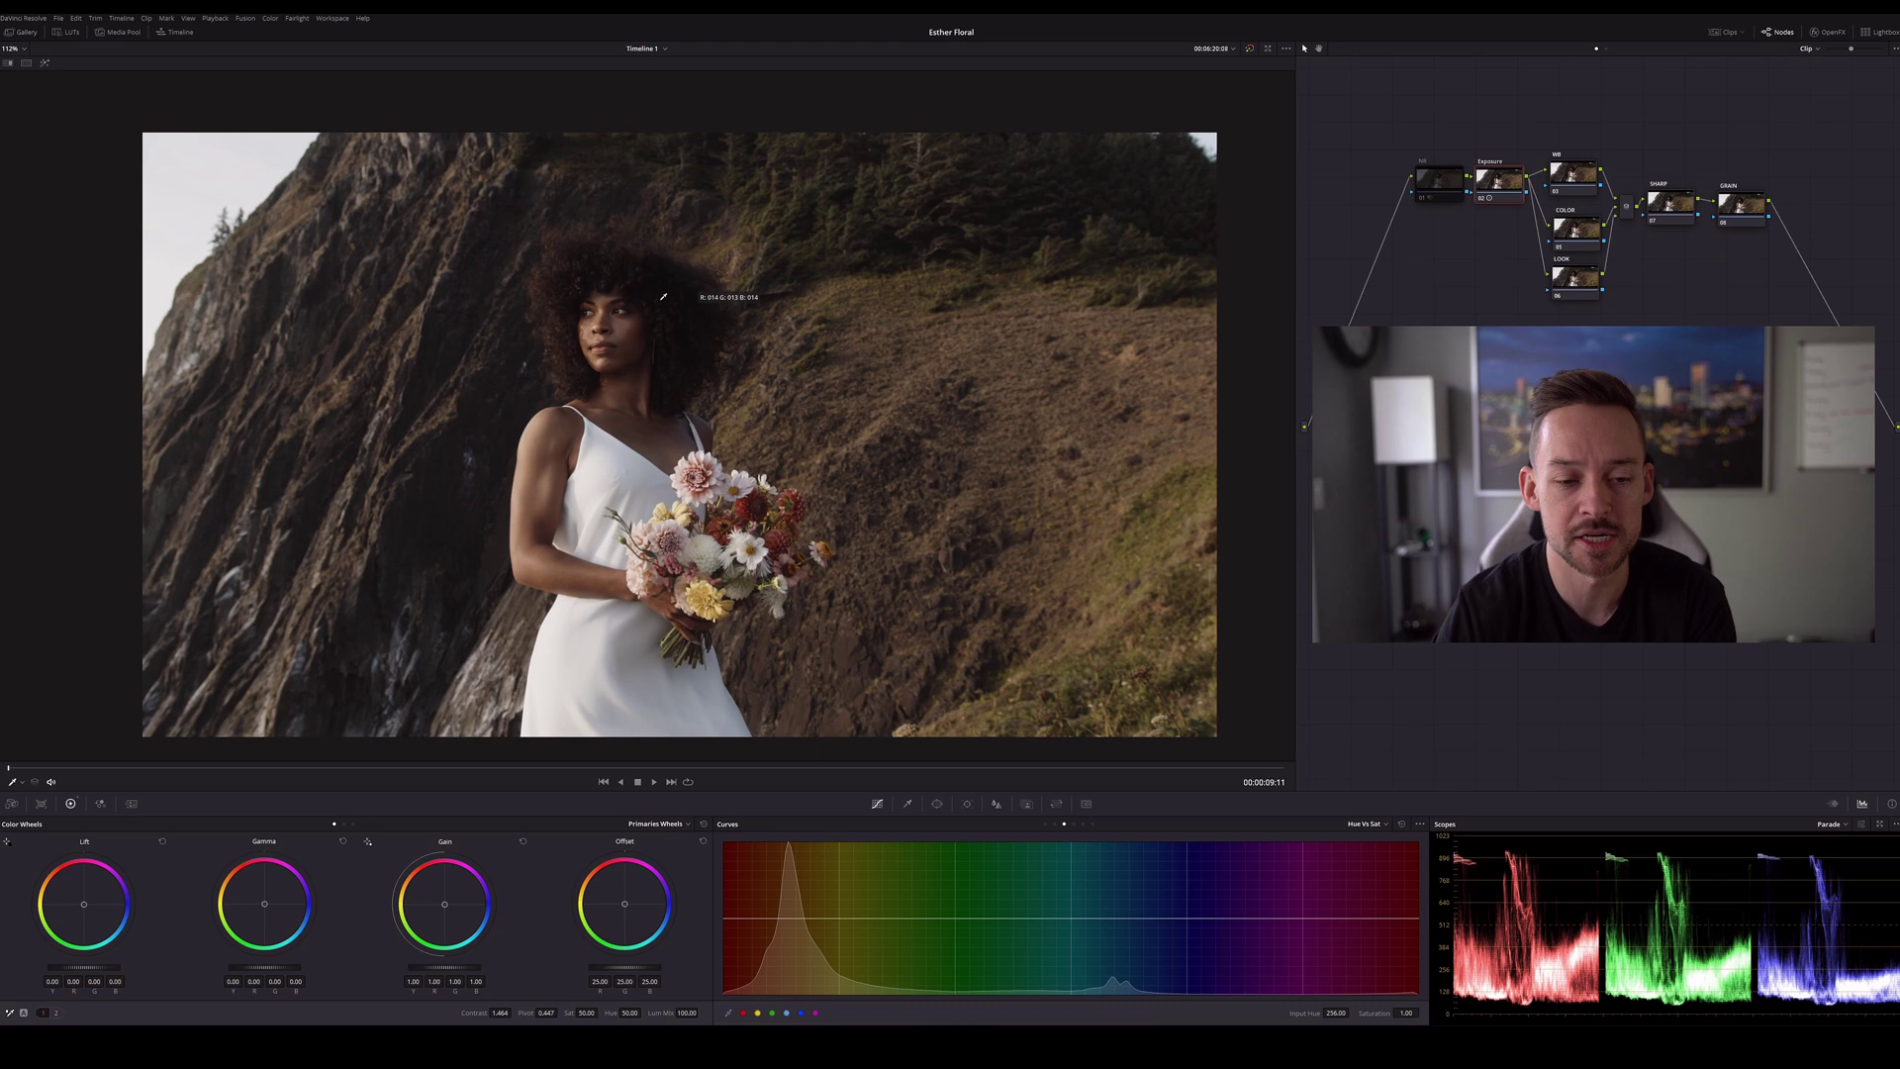
left_click_drag(524, 1012, 560, 1012)
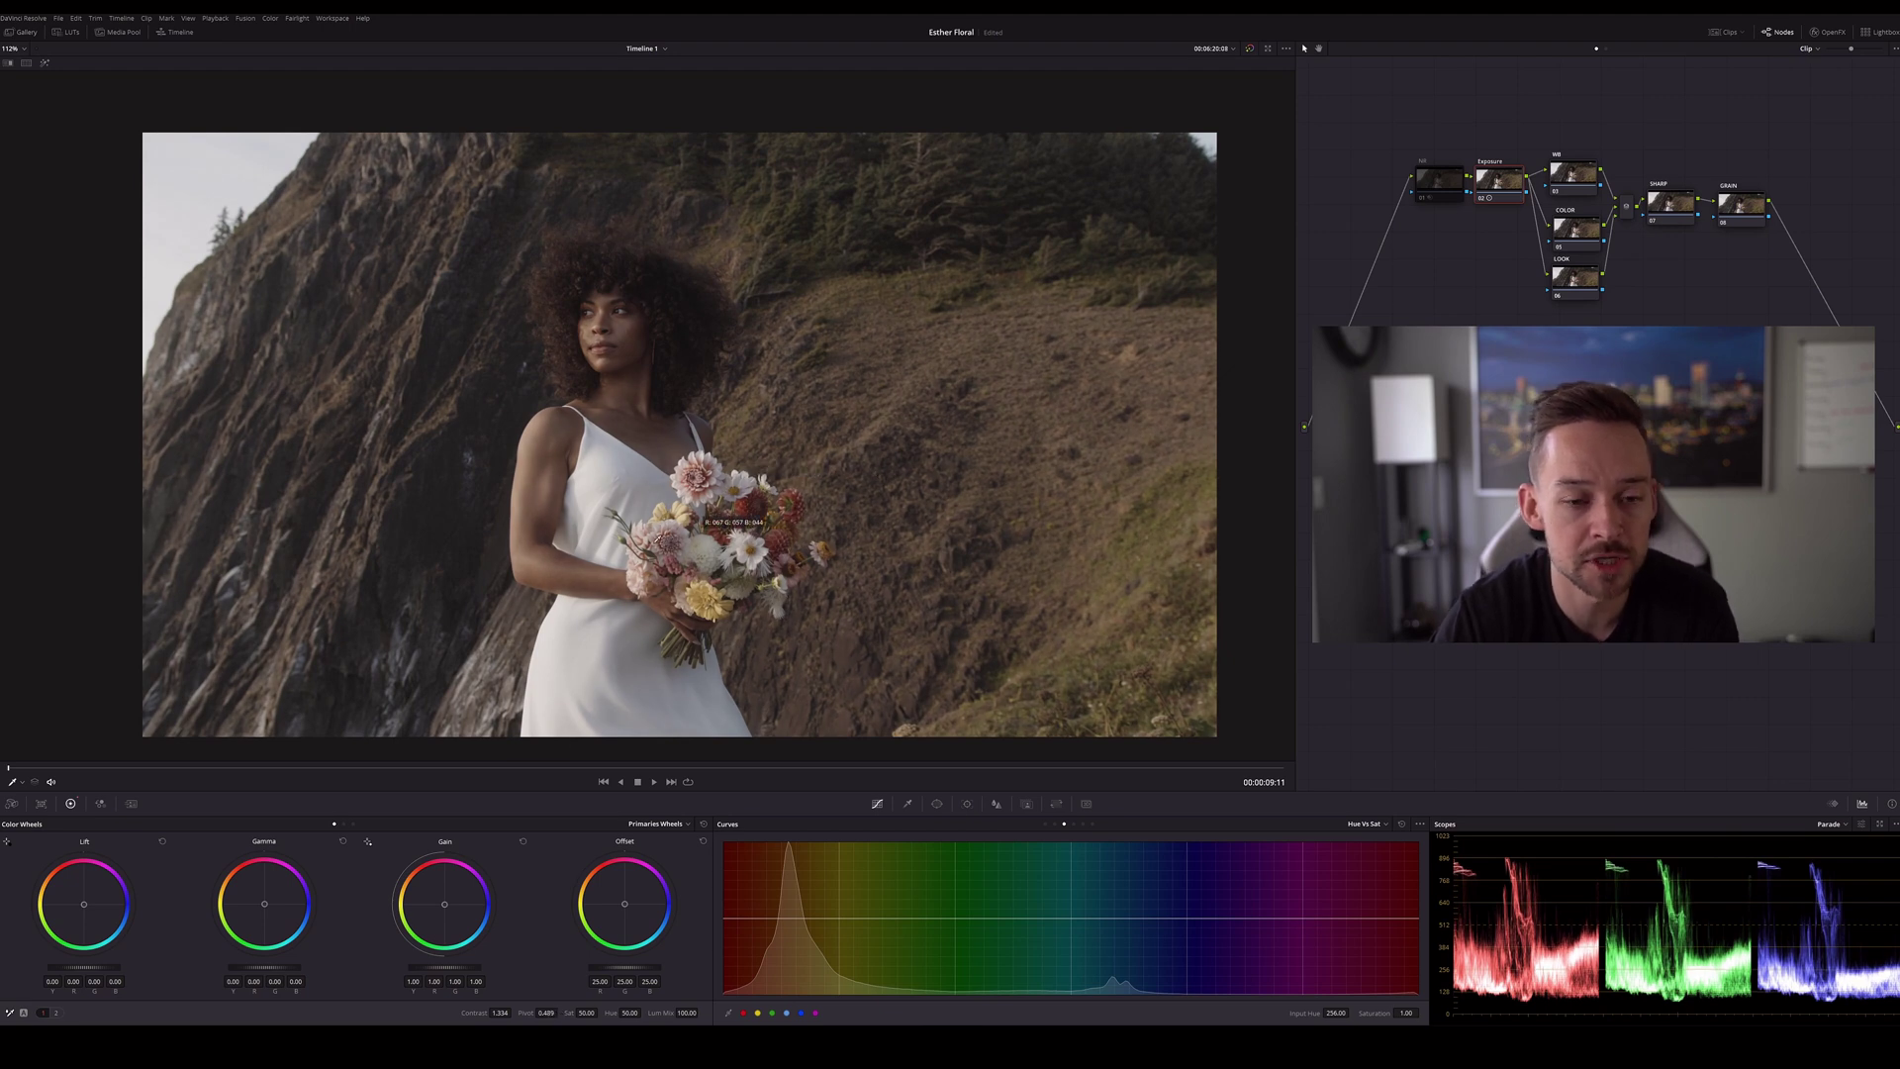
left_click_drag(588, 1013, 600, 1012)
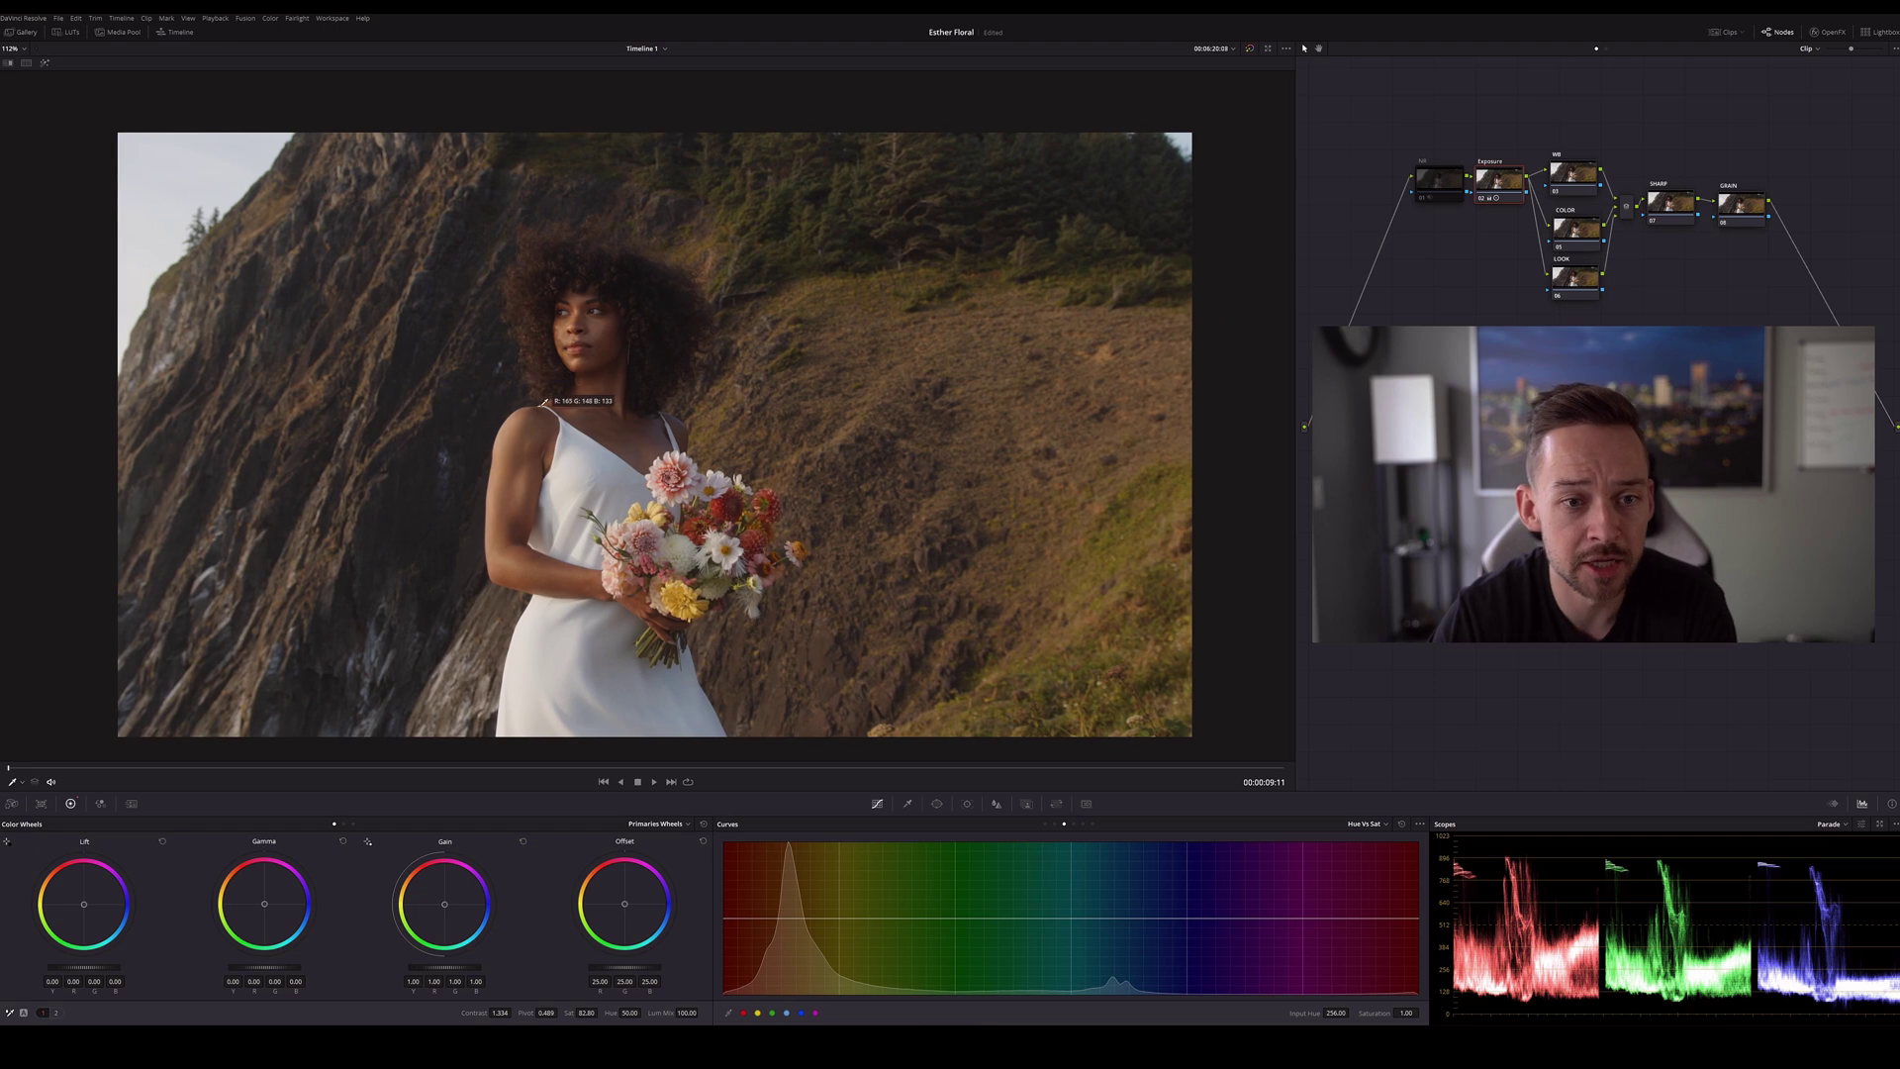
scroll(542, 403, "down", 2)
scroll(542, 403, "up", 2)
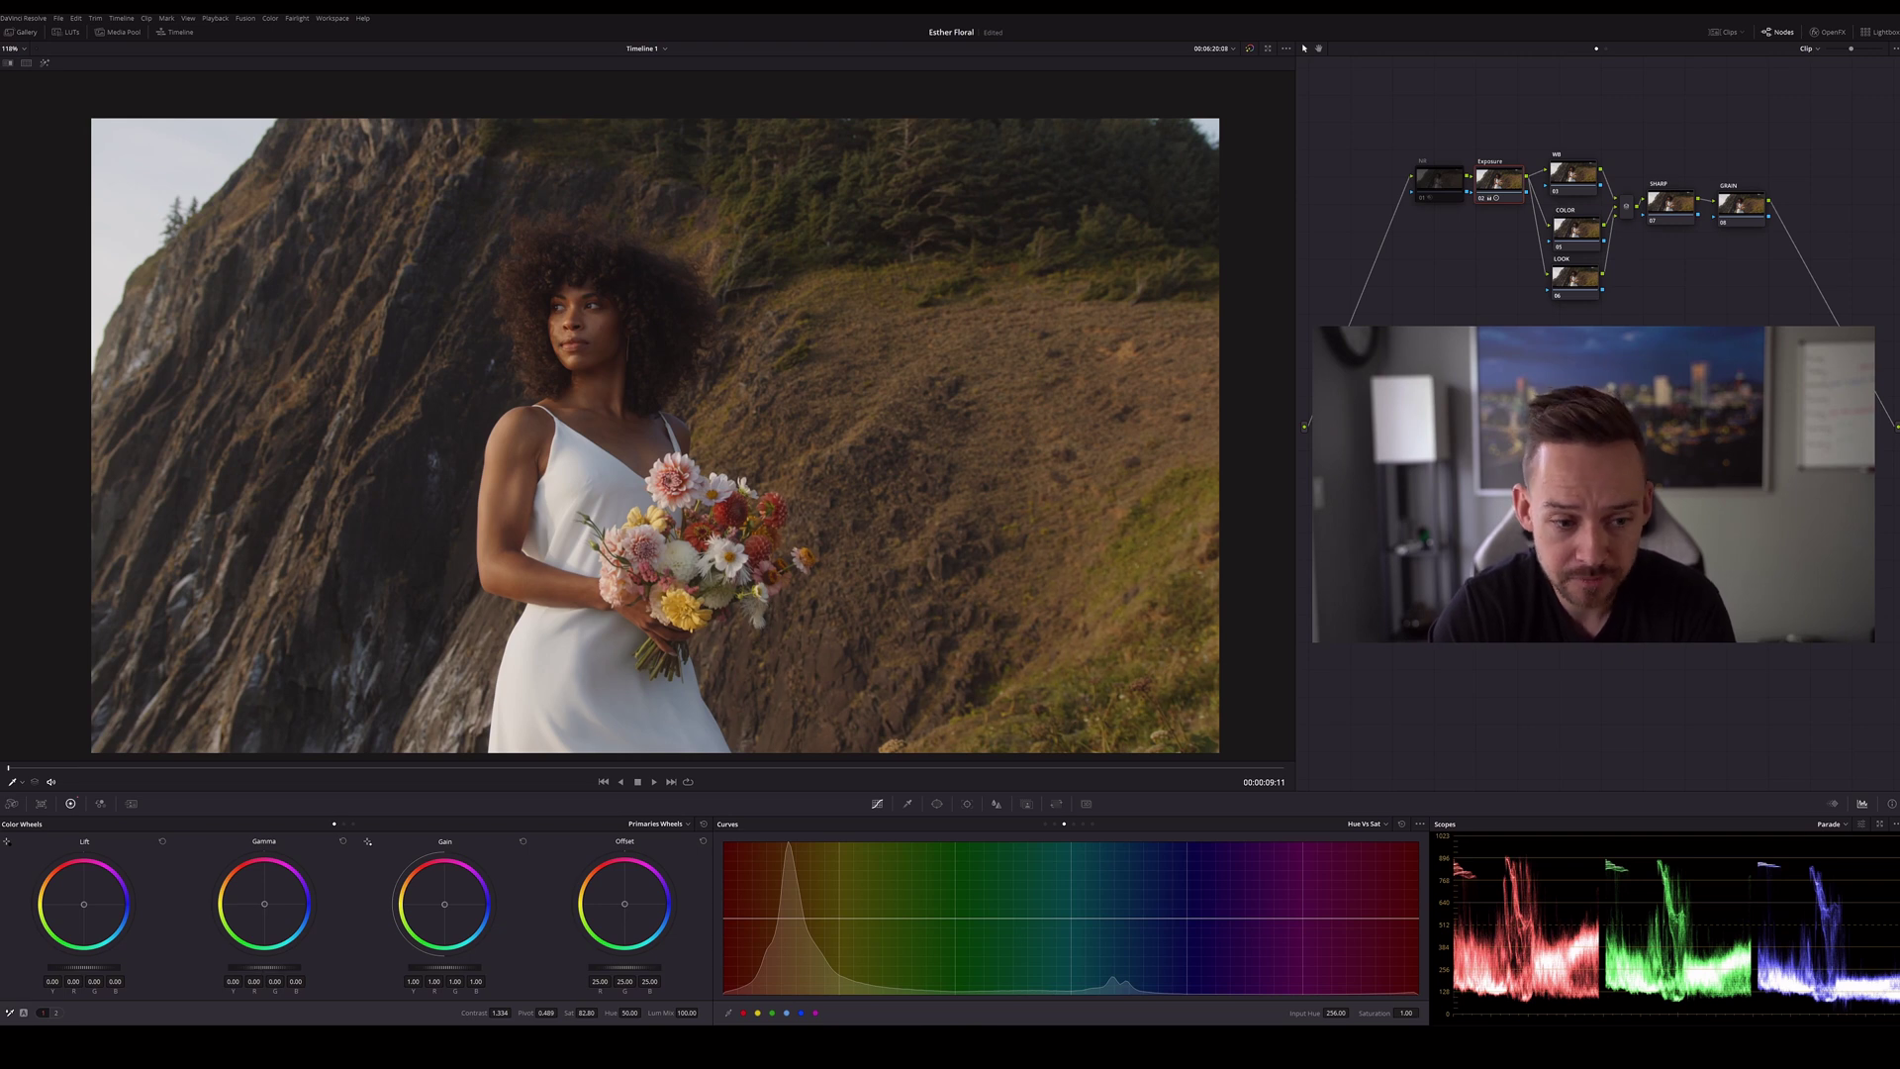
Lower the Lift master wheel to deepen shadows and raise Gamma to brighten midtones
left_click_drag(263, 967, 283, 967)
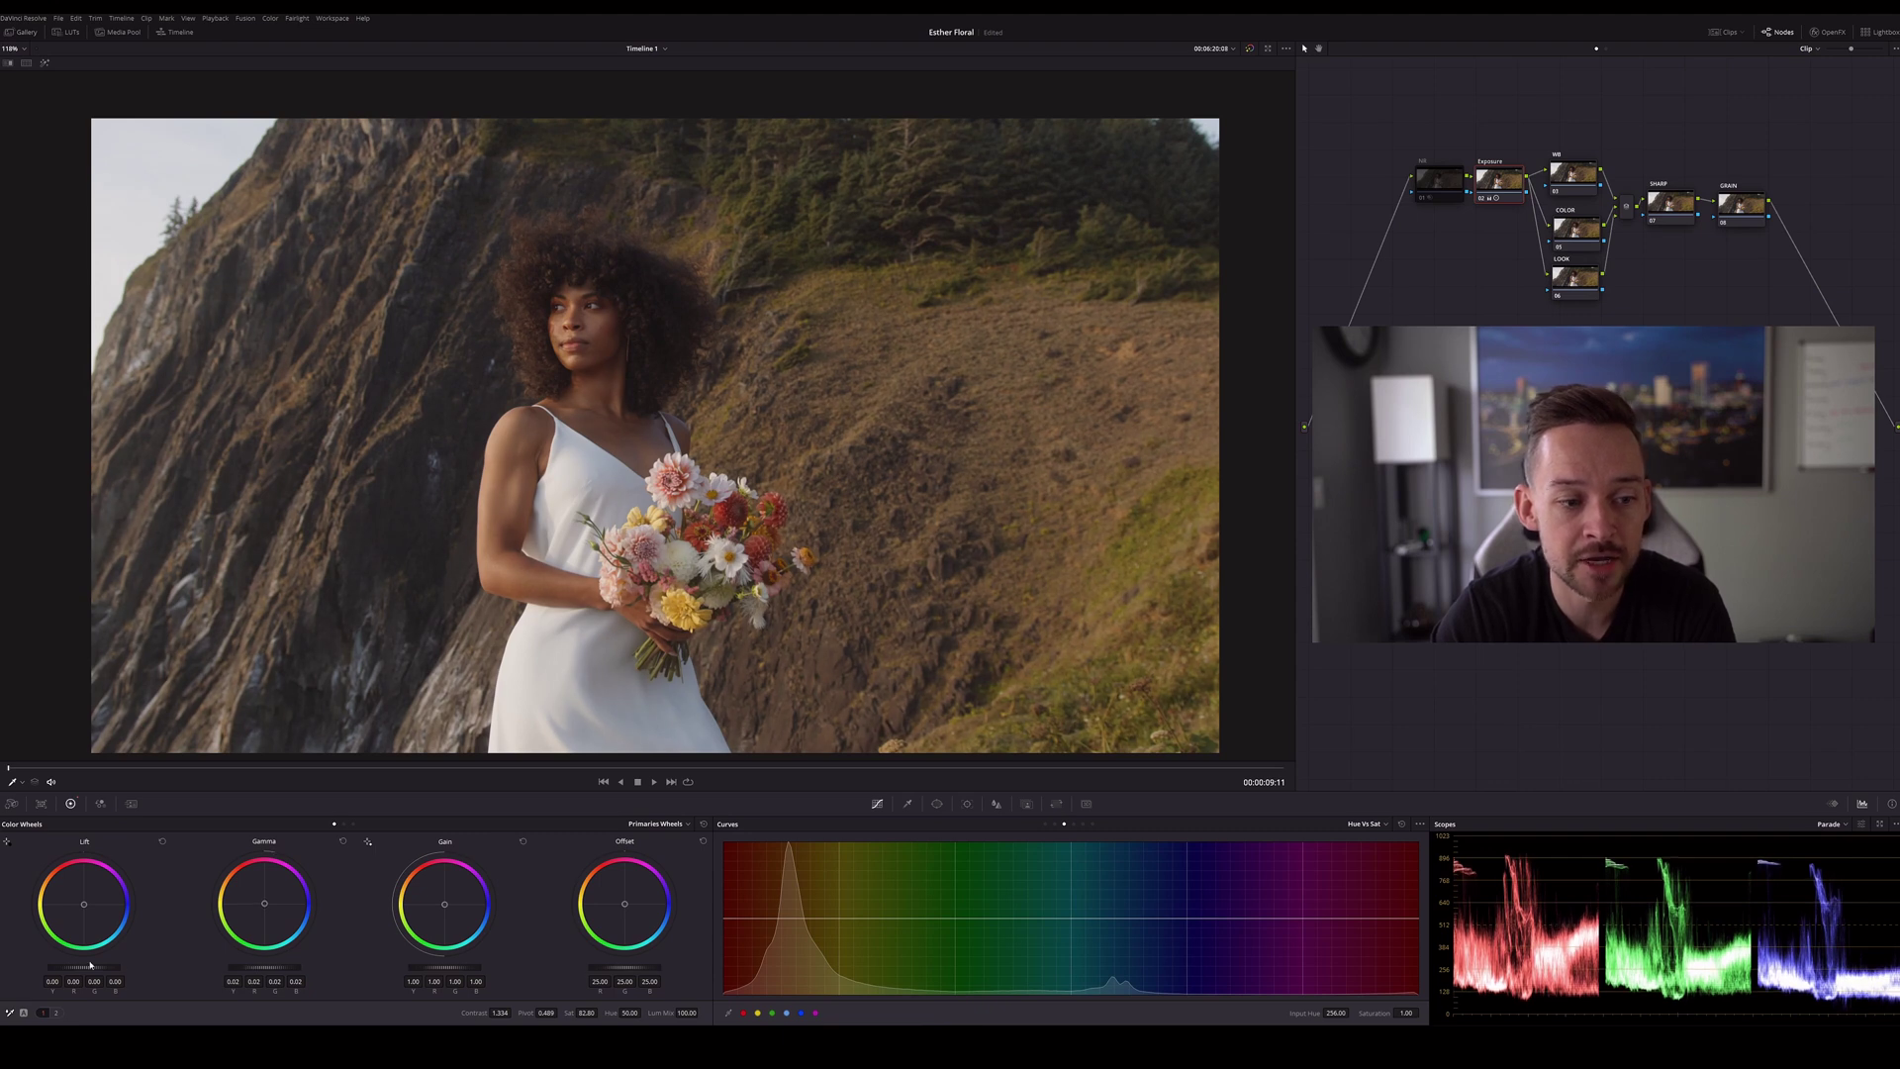
left_click_drag(84, 967, 76, 967)
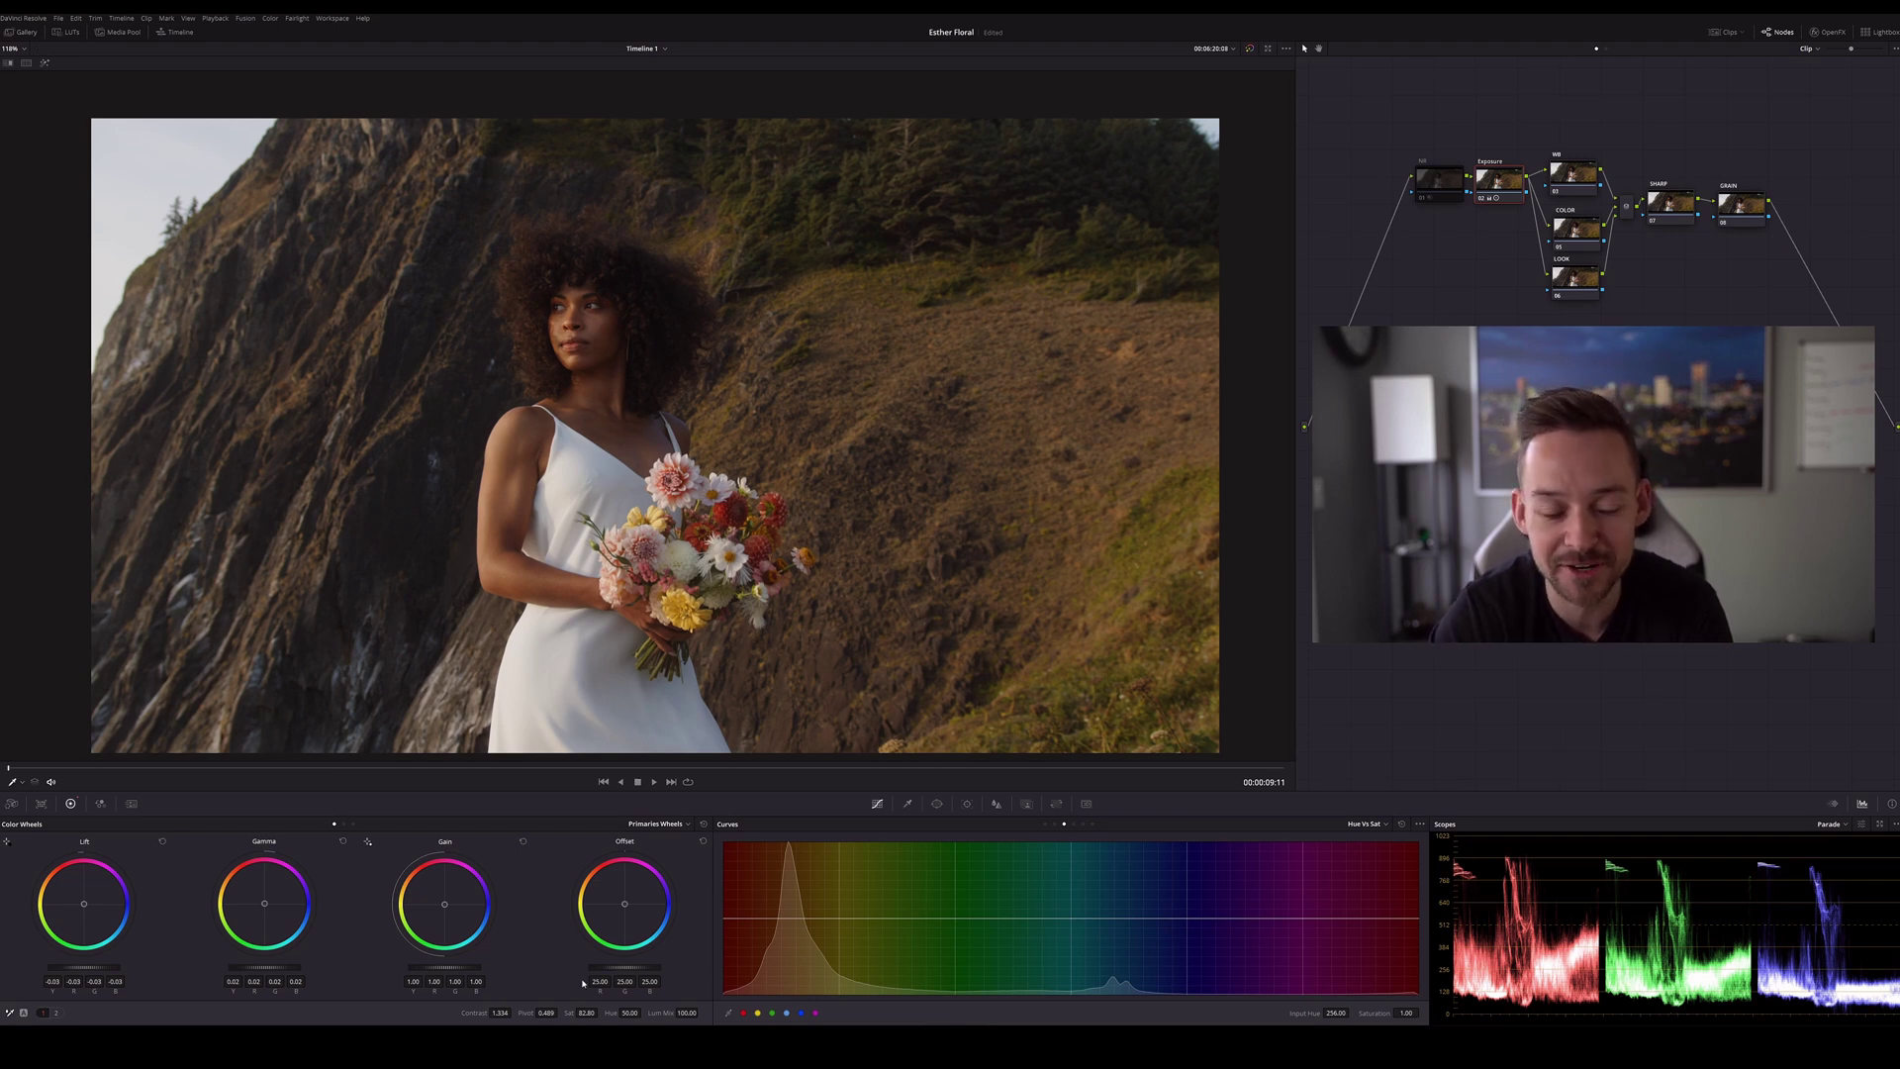
left_click_drag(84, 981, 69, 981)
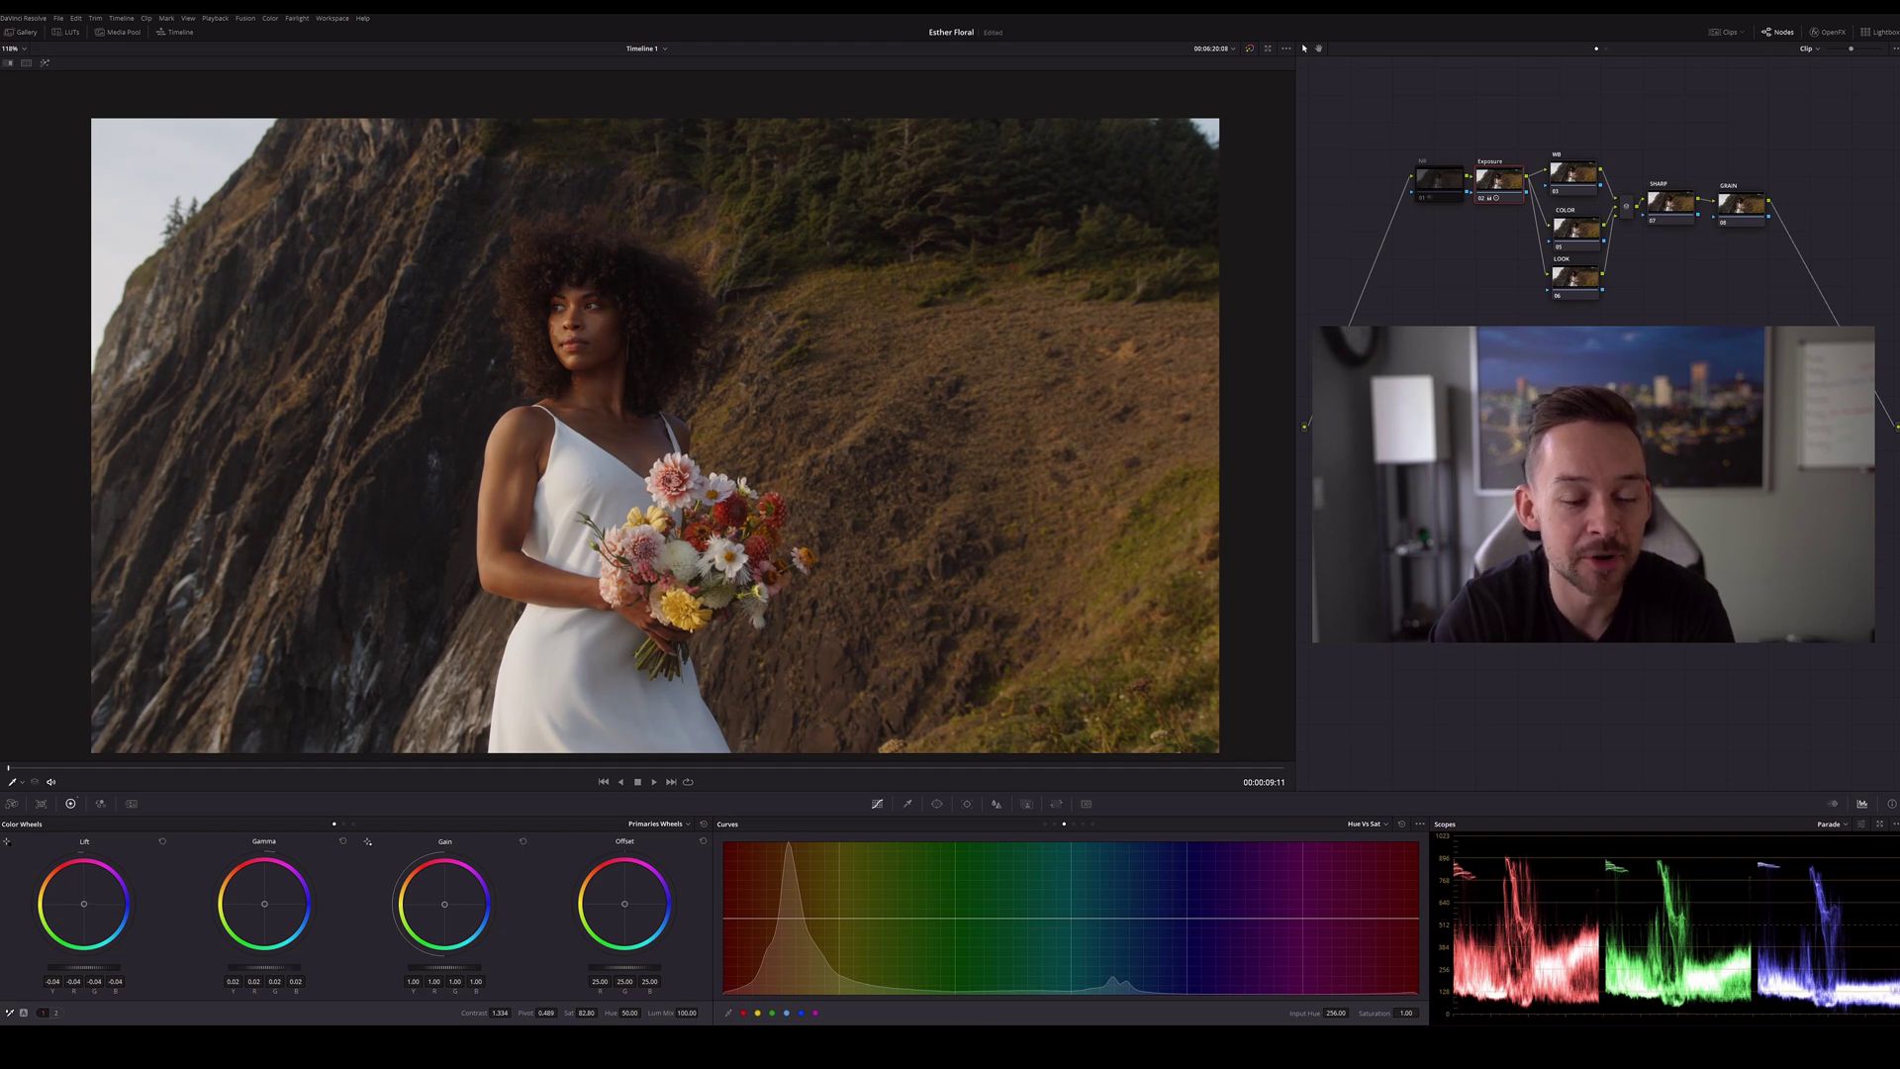
left_click_drag(285, 971, 294, 972)
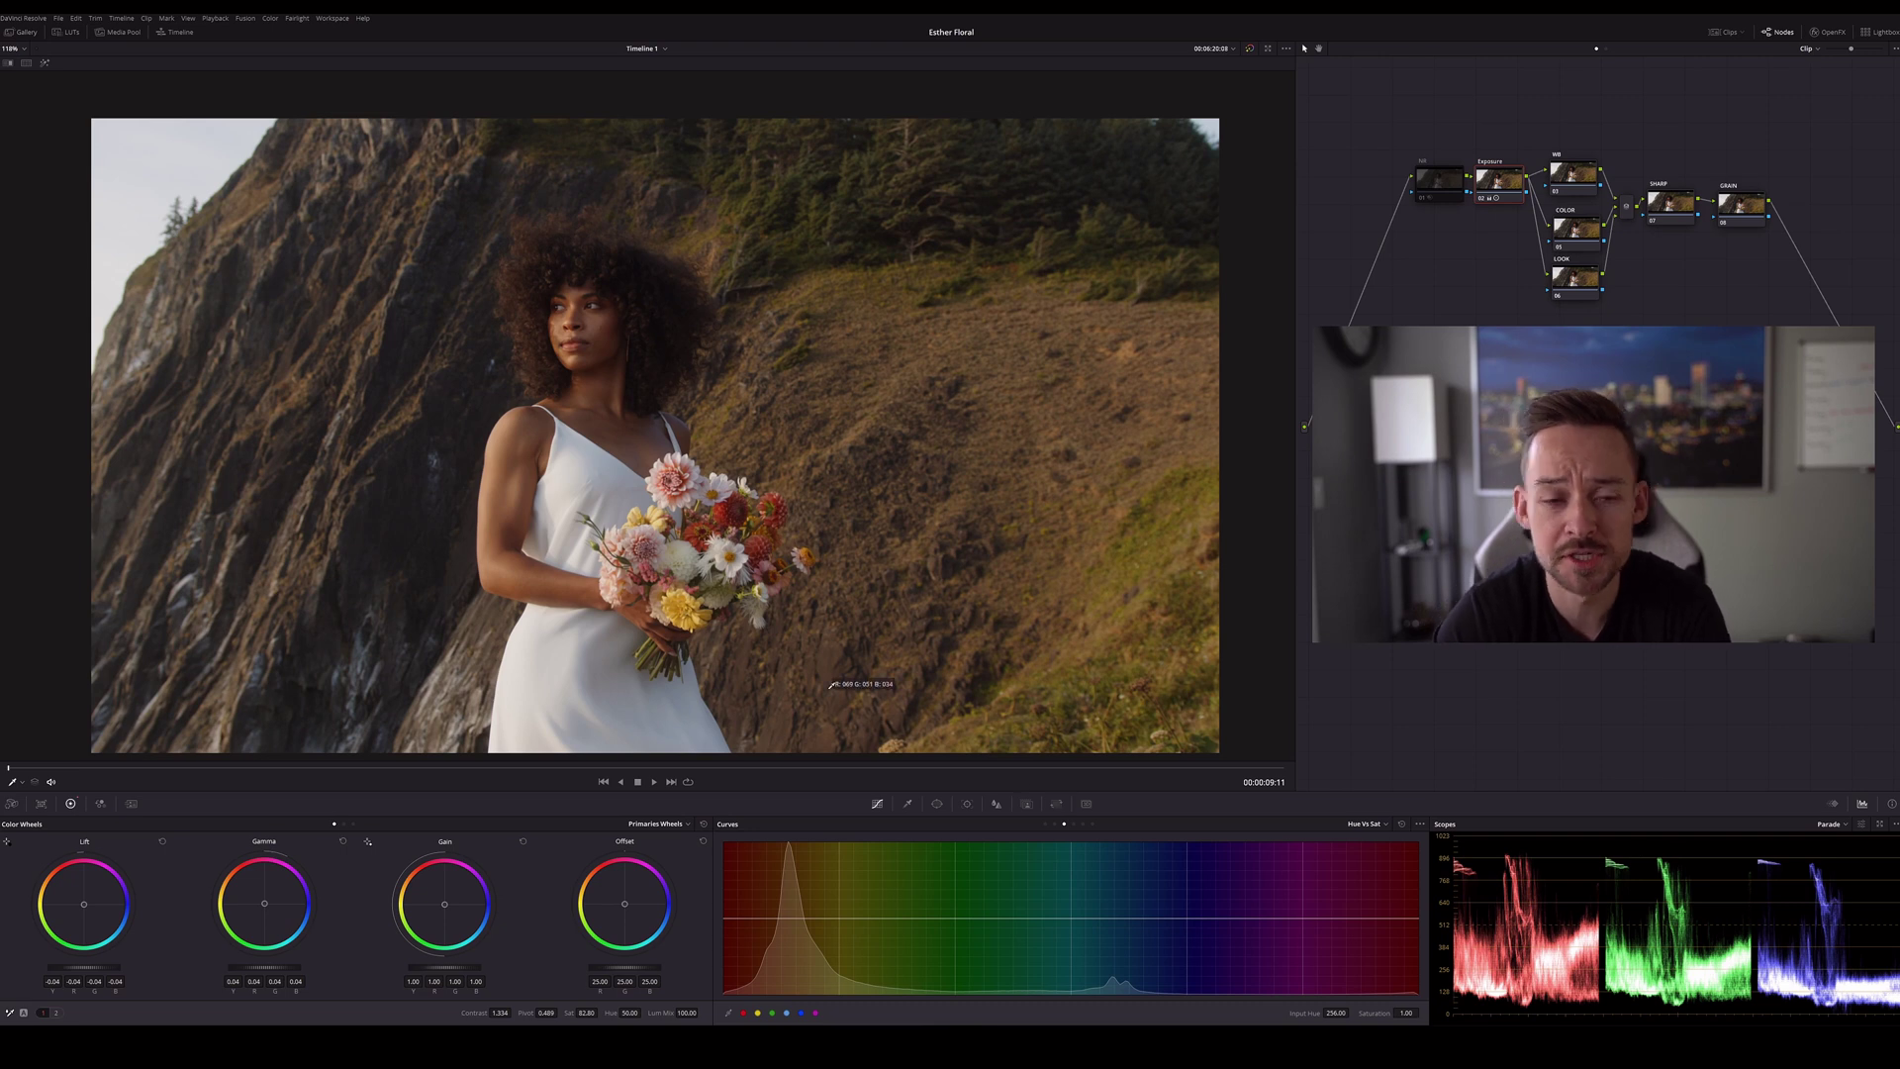
Toggle grade bypass with Shift+D to compare against the flat log original
scroll(593, 357, "down", 2)
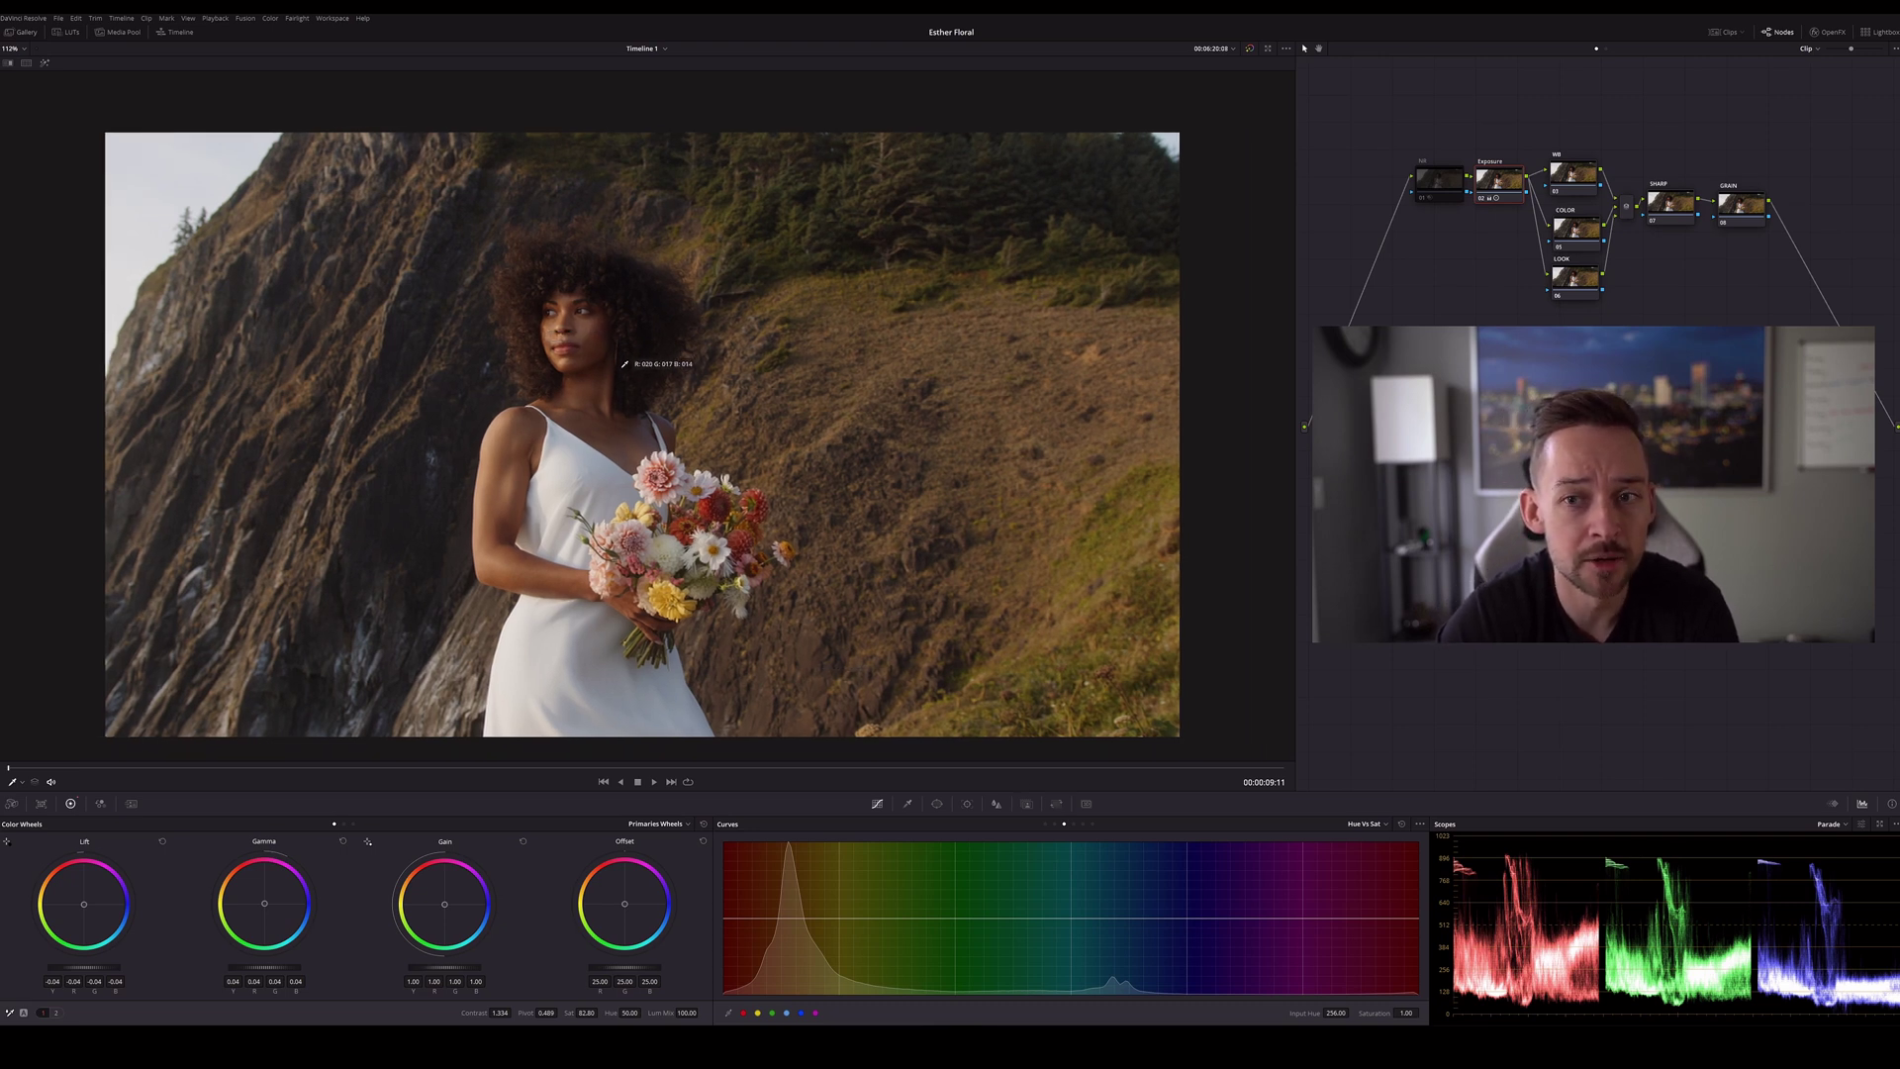
scroll(627, 361, "up", 2)
key("shift+d")
key("shift+d")
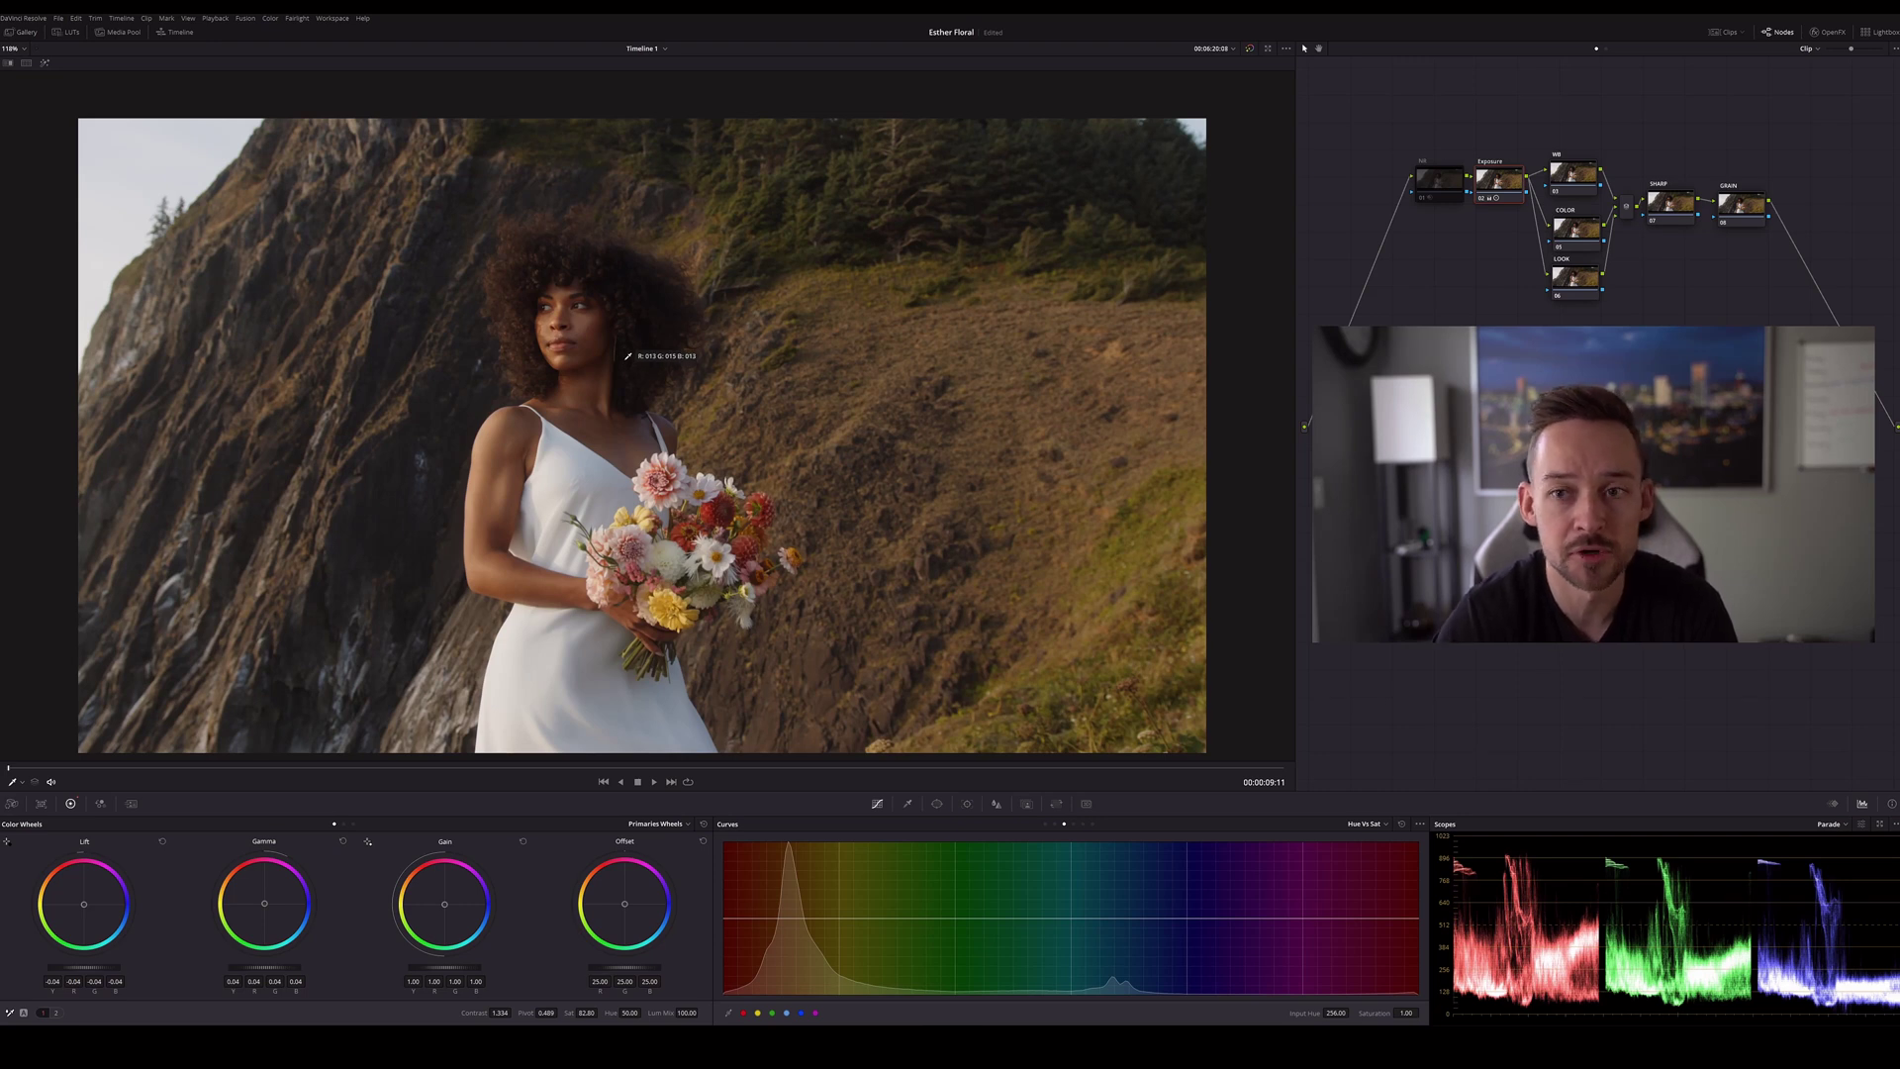
key("shift+d")
key("shift+d")
key("shift+d")
key("shift+d")
On the WB node, adjust the Blackmagic RAW colour temperature and set Tint to 17
left_click(1573, 175)
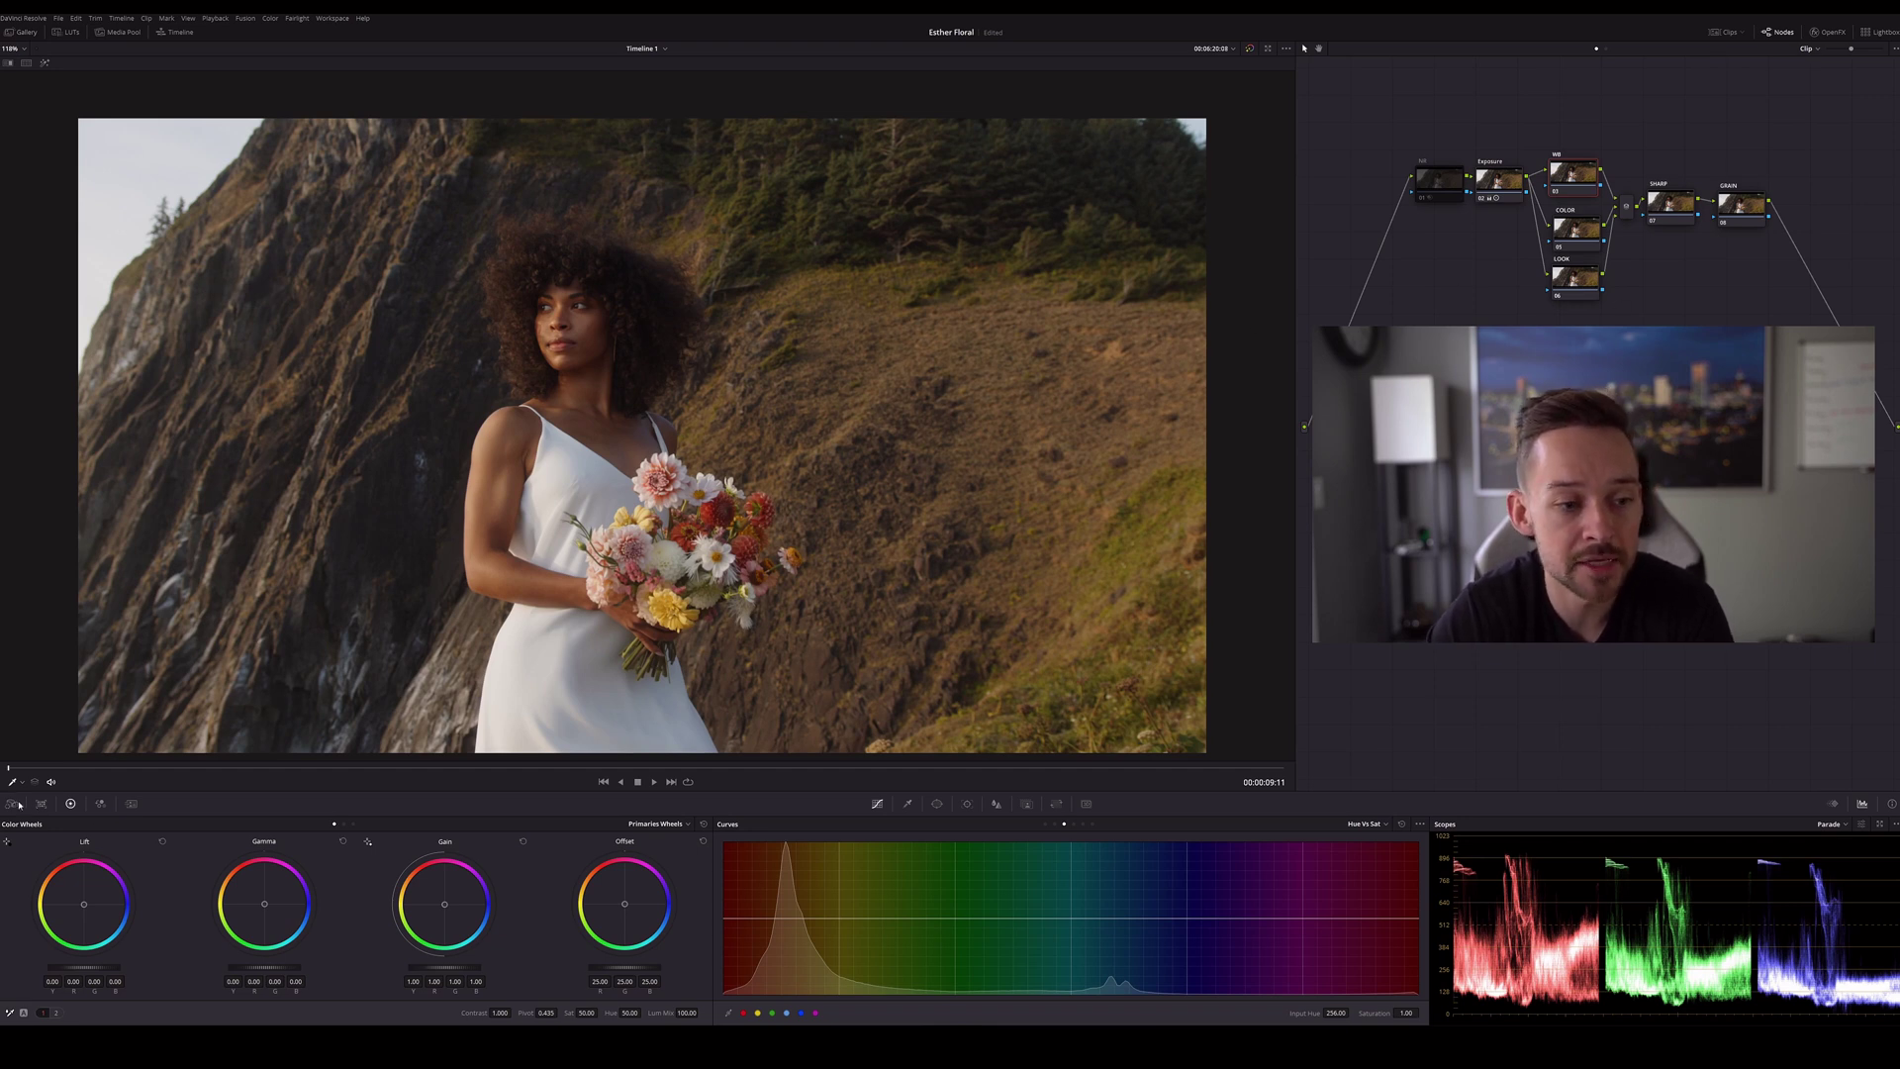
left_click(12, 803)
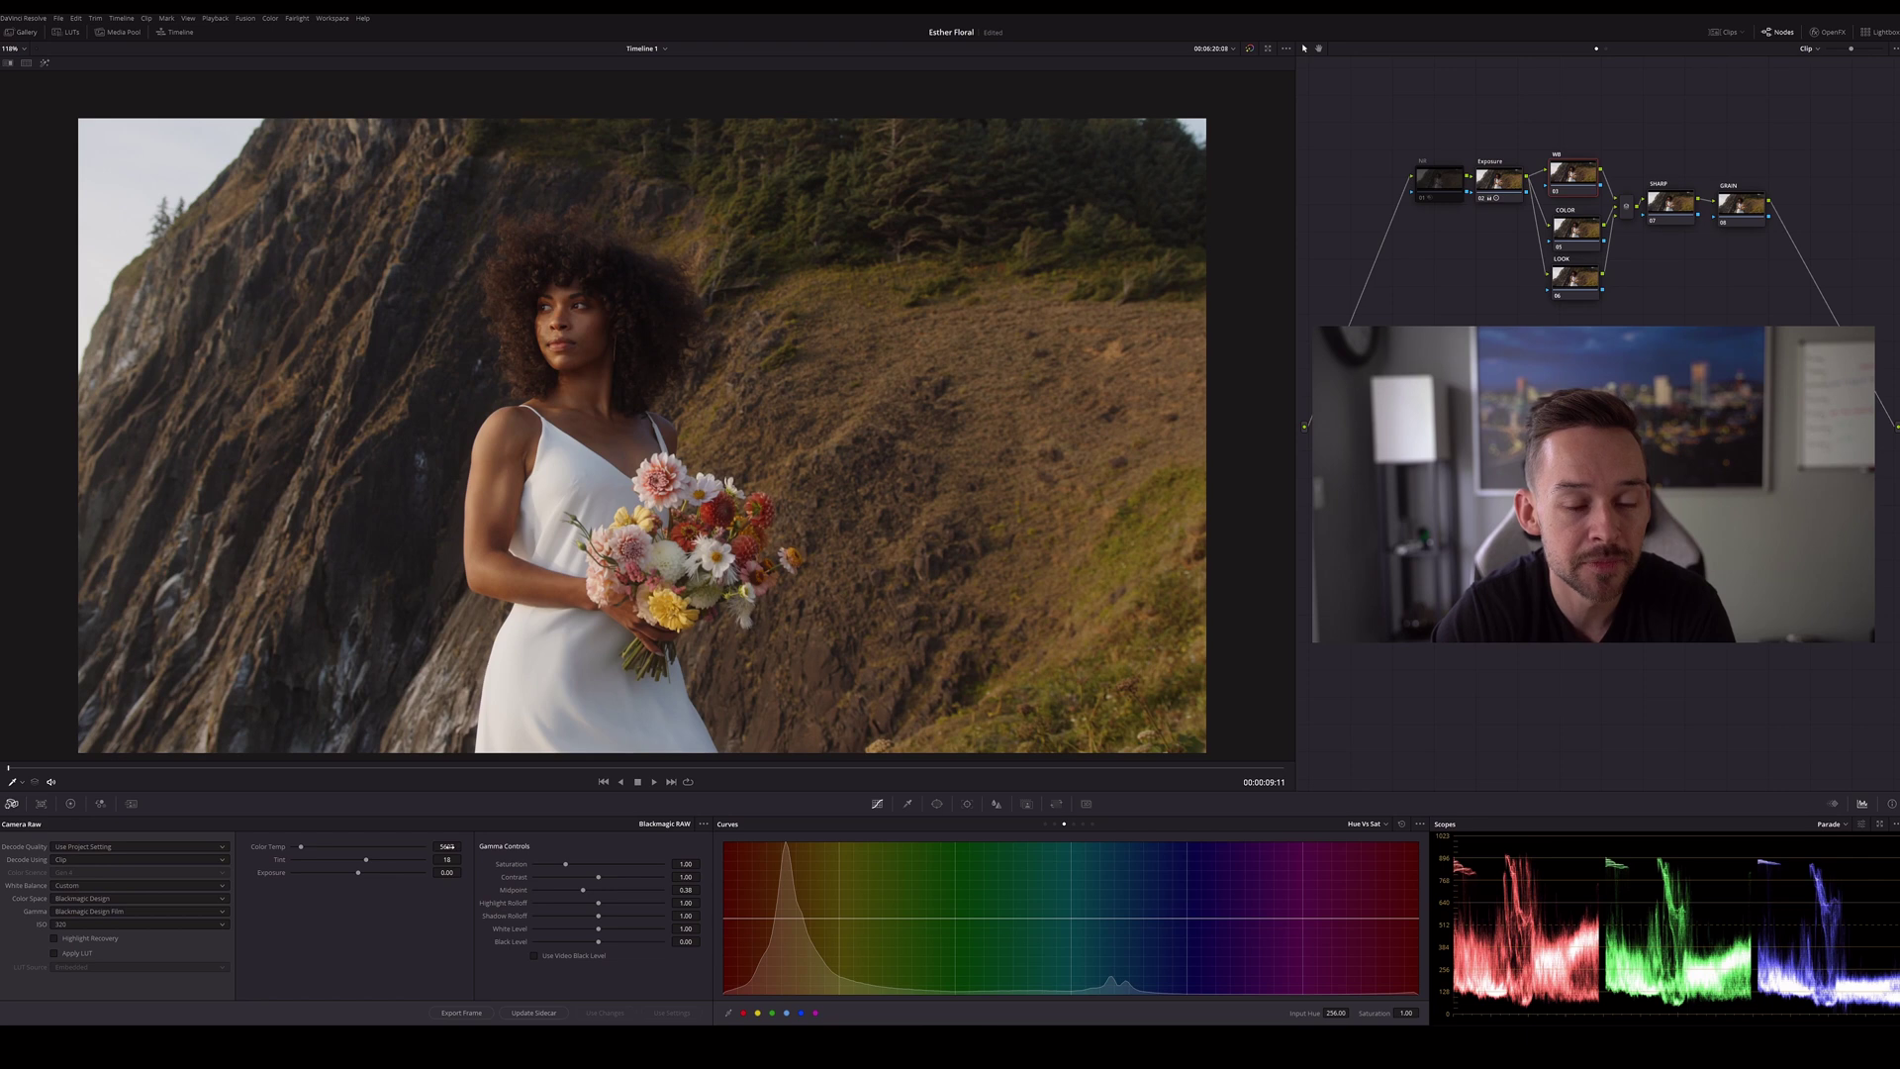
left_click_drag(447, 846, 461, 845)
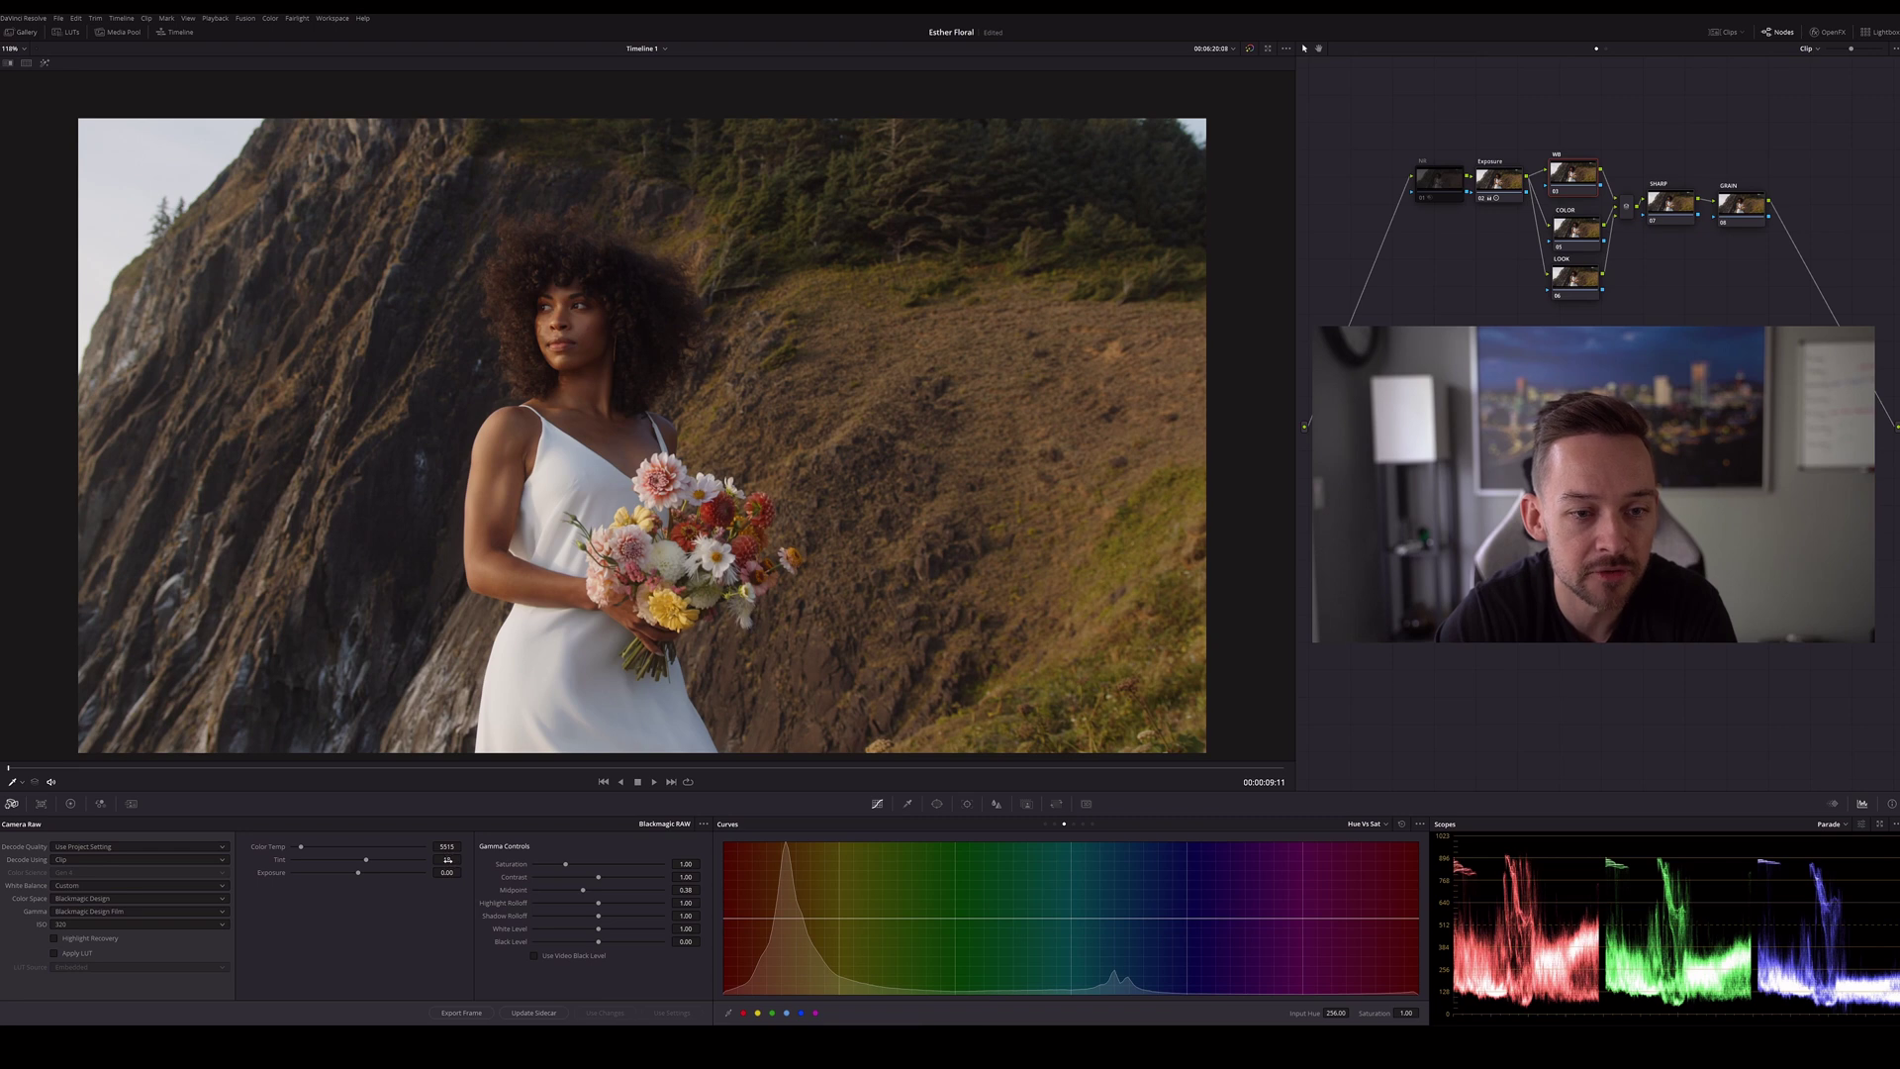
left_click_drag(447, 859, 473, 858)
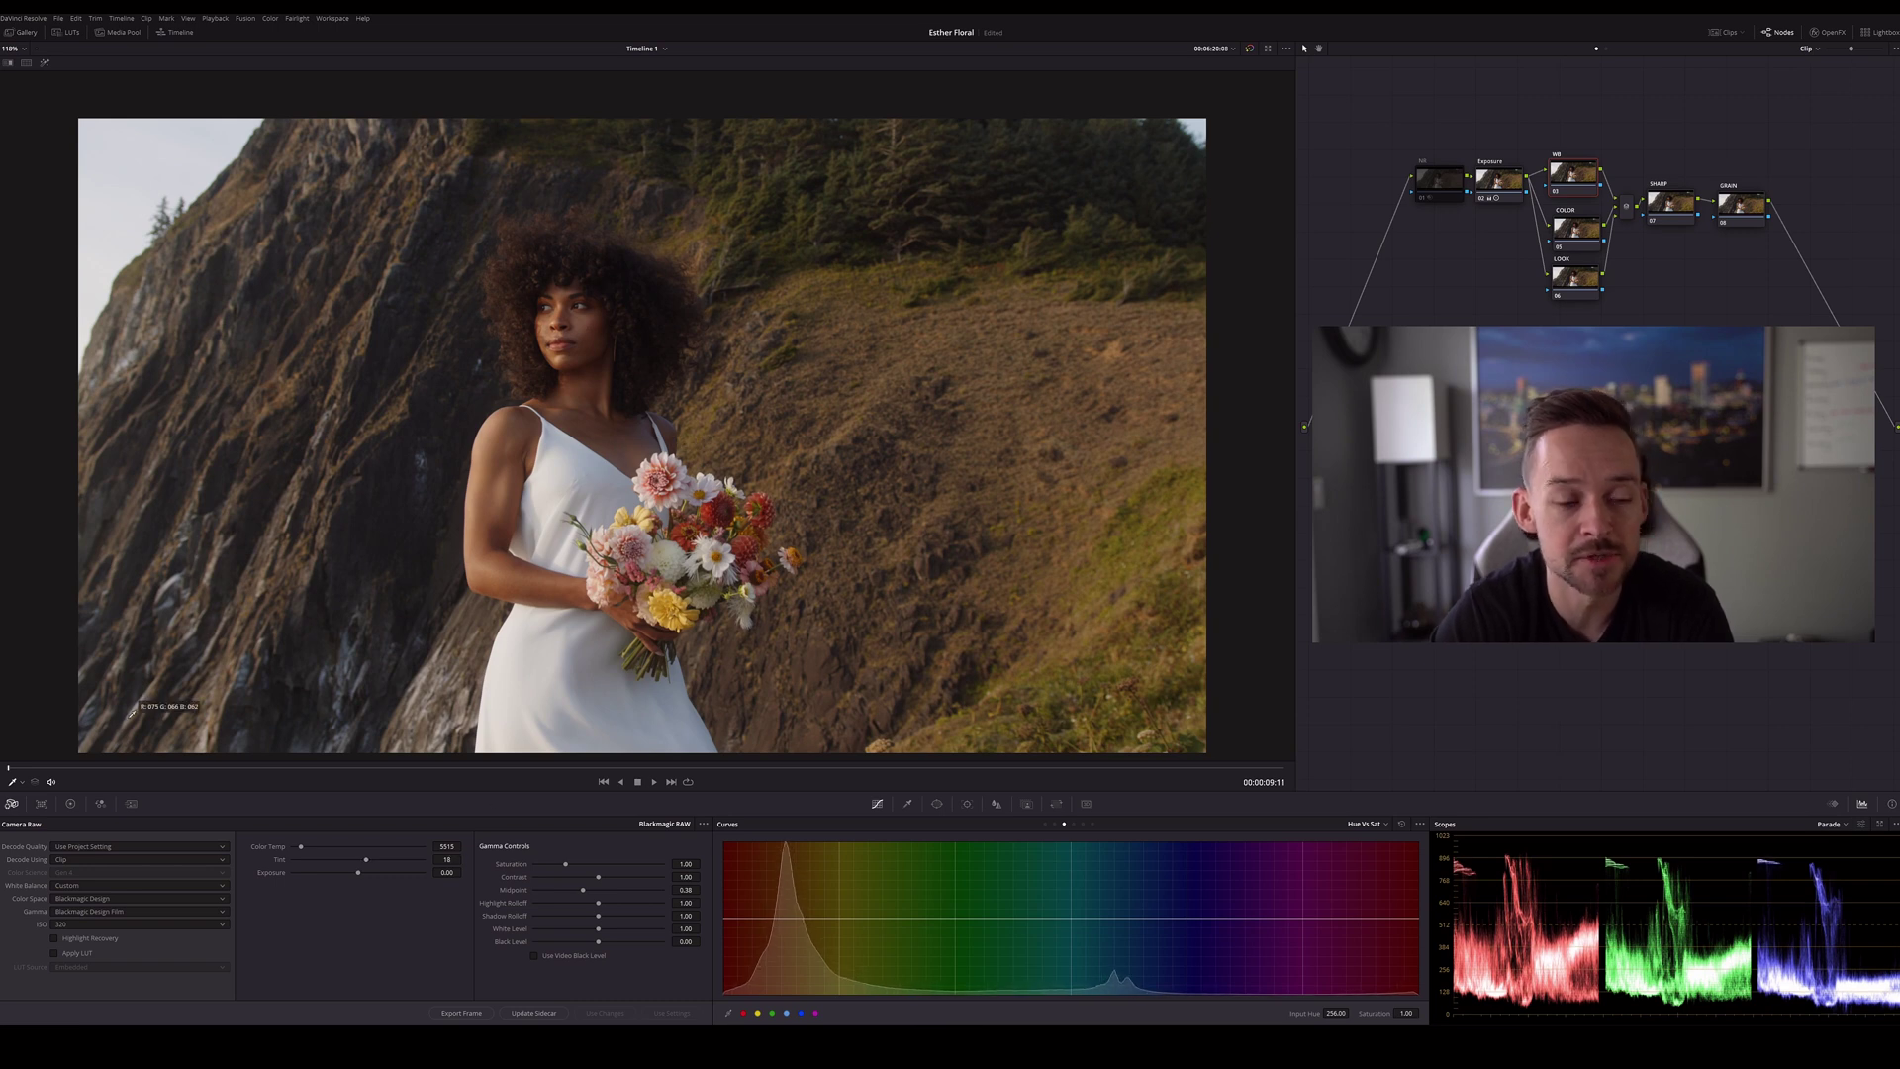
left_click(70, 803)
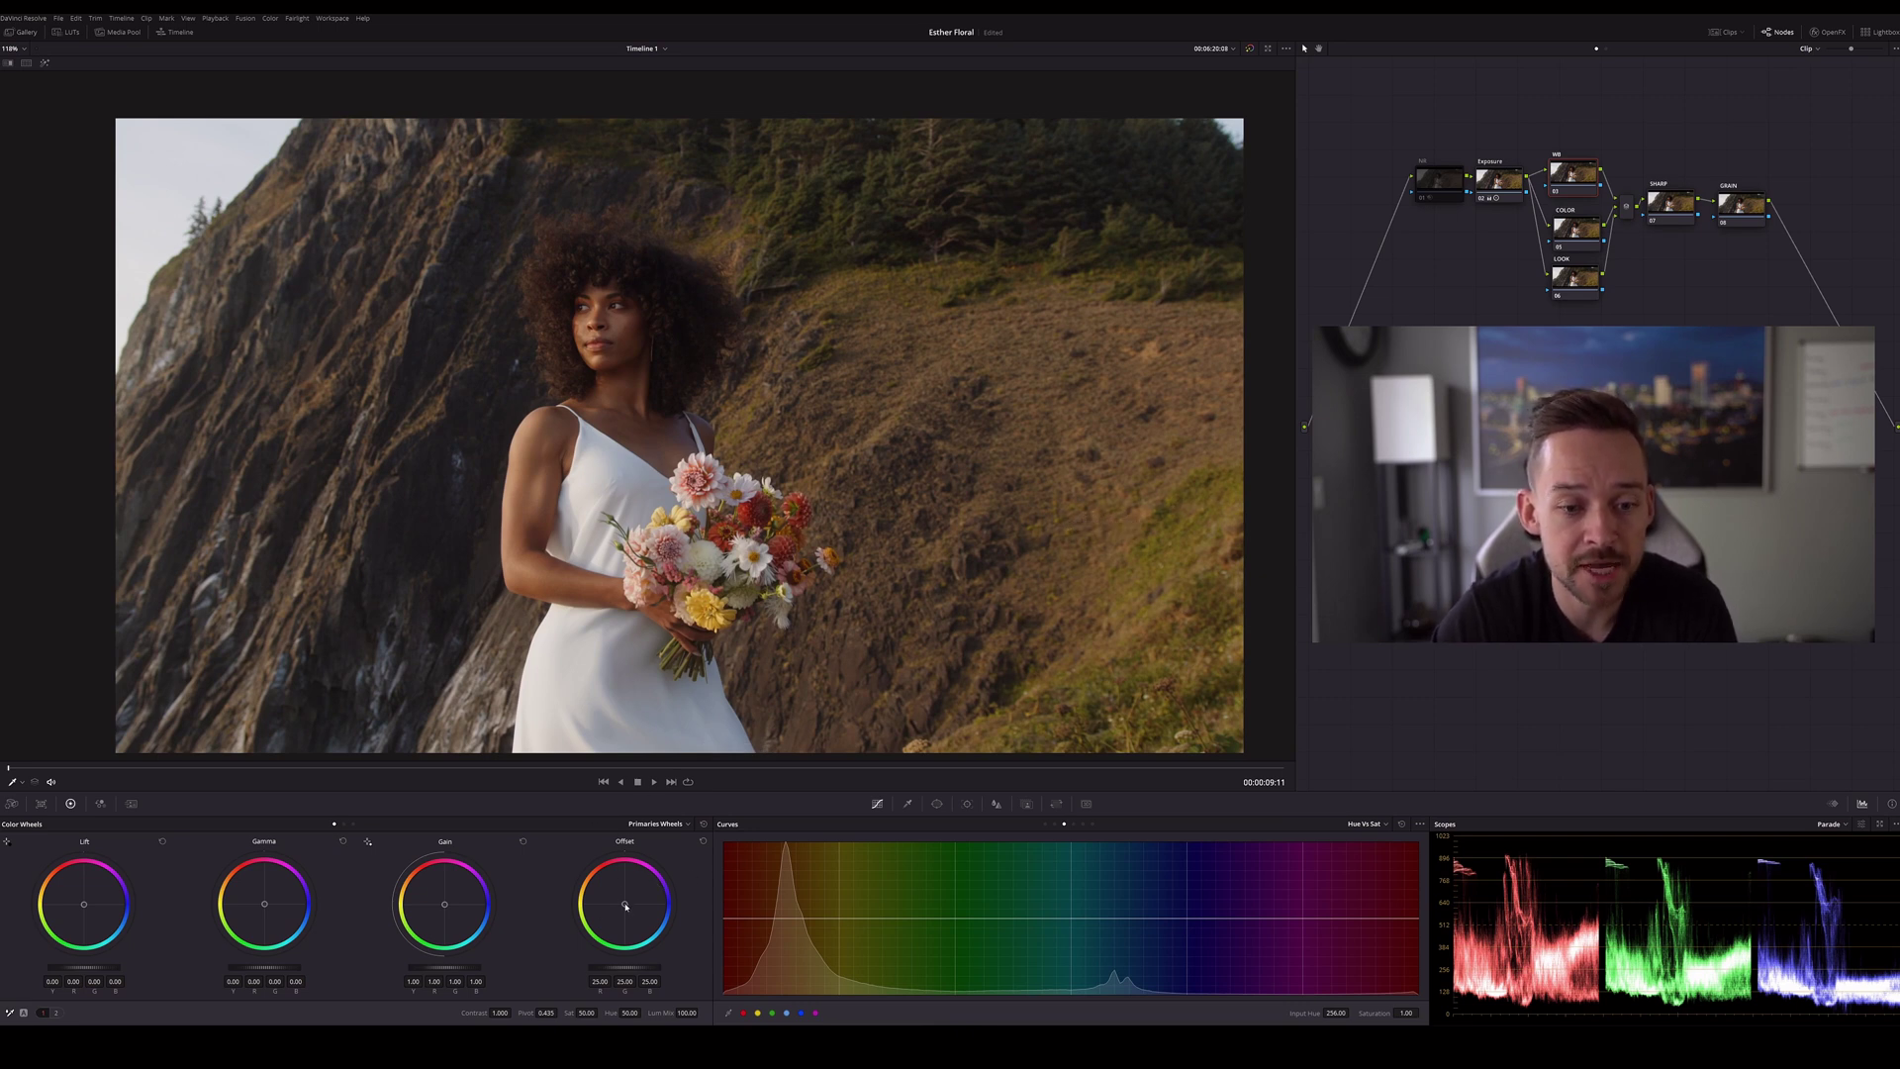
Nudge the WB node's Offset wheel to pull green slightly below red and blue, then check LOOK
left_click_drag(624, 904, 624, 903)
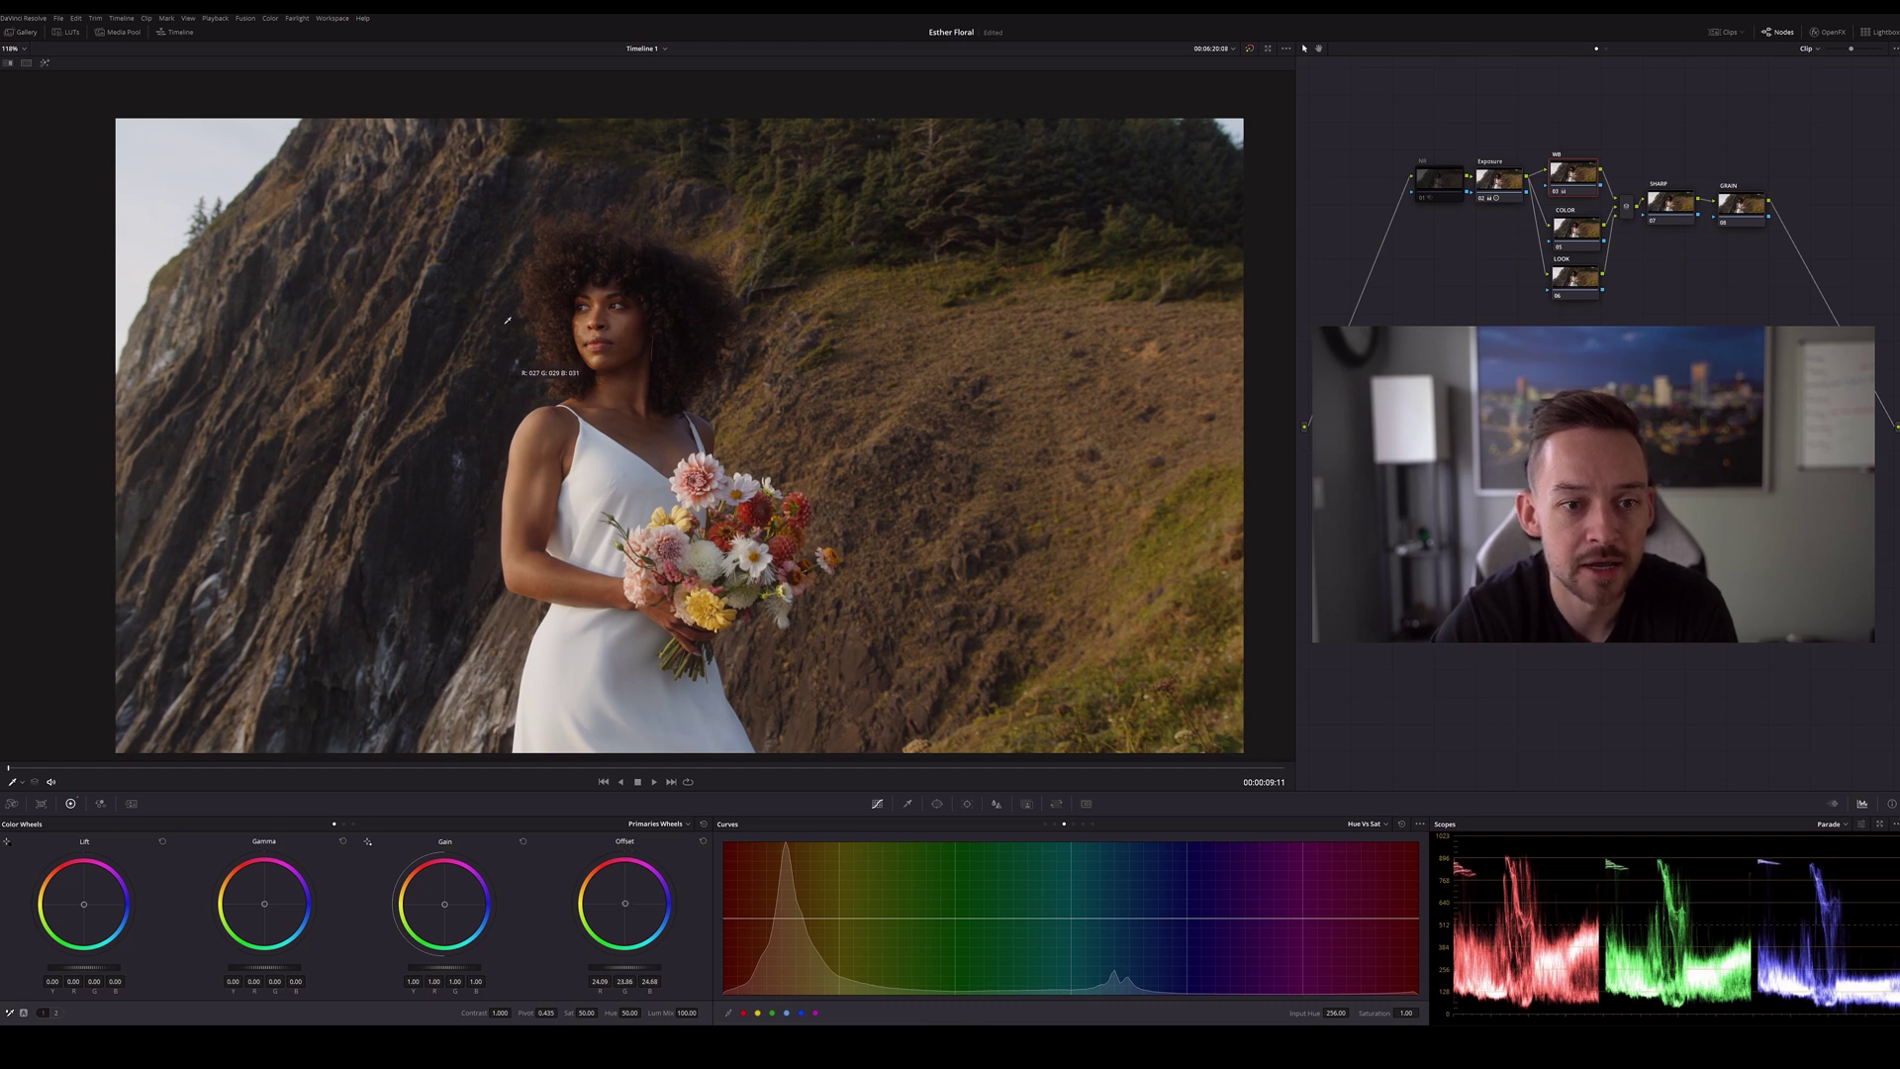
scroll(516, 341, "down", 2)
scroll(517, 342, "up", 2)
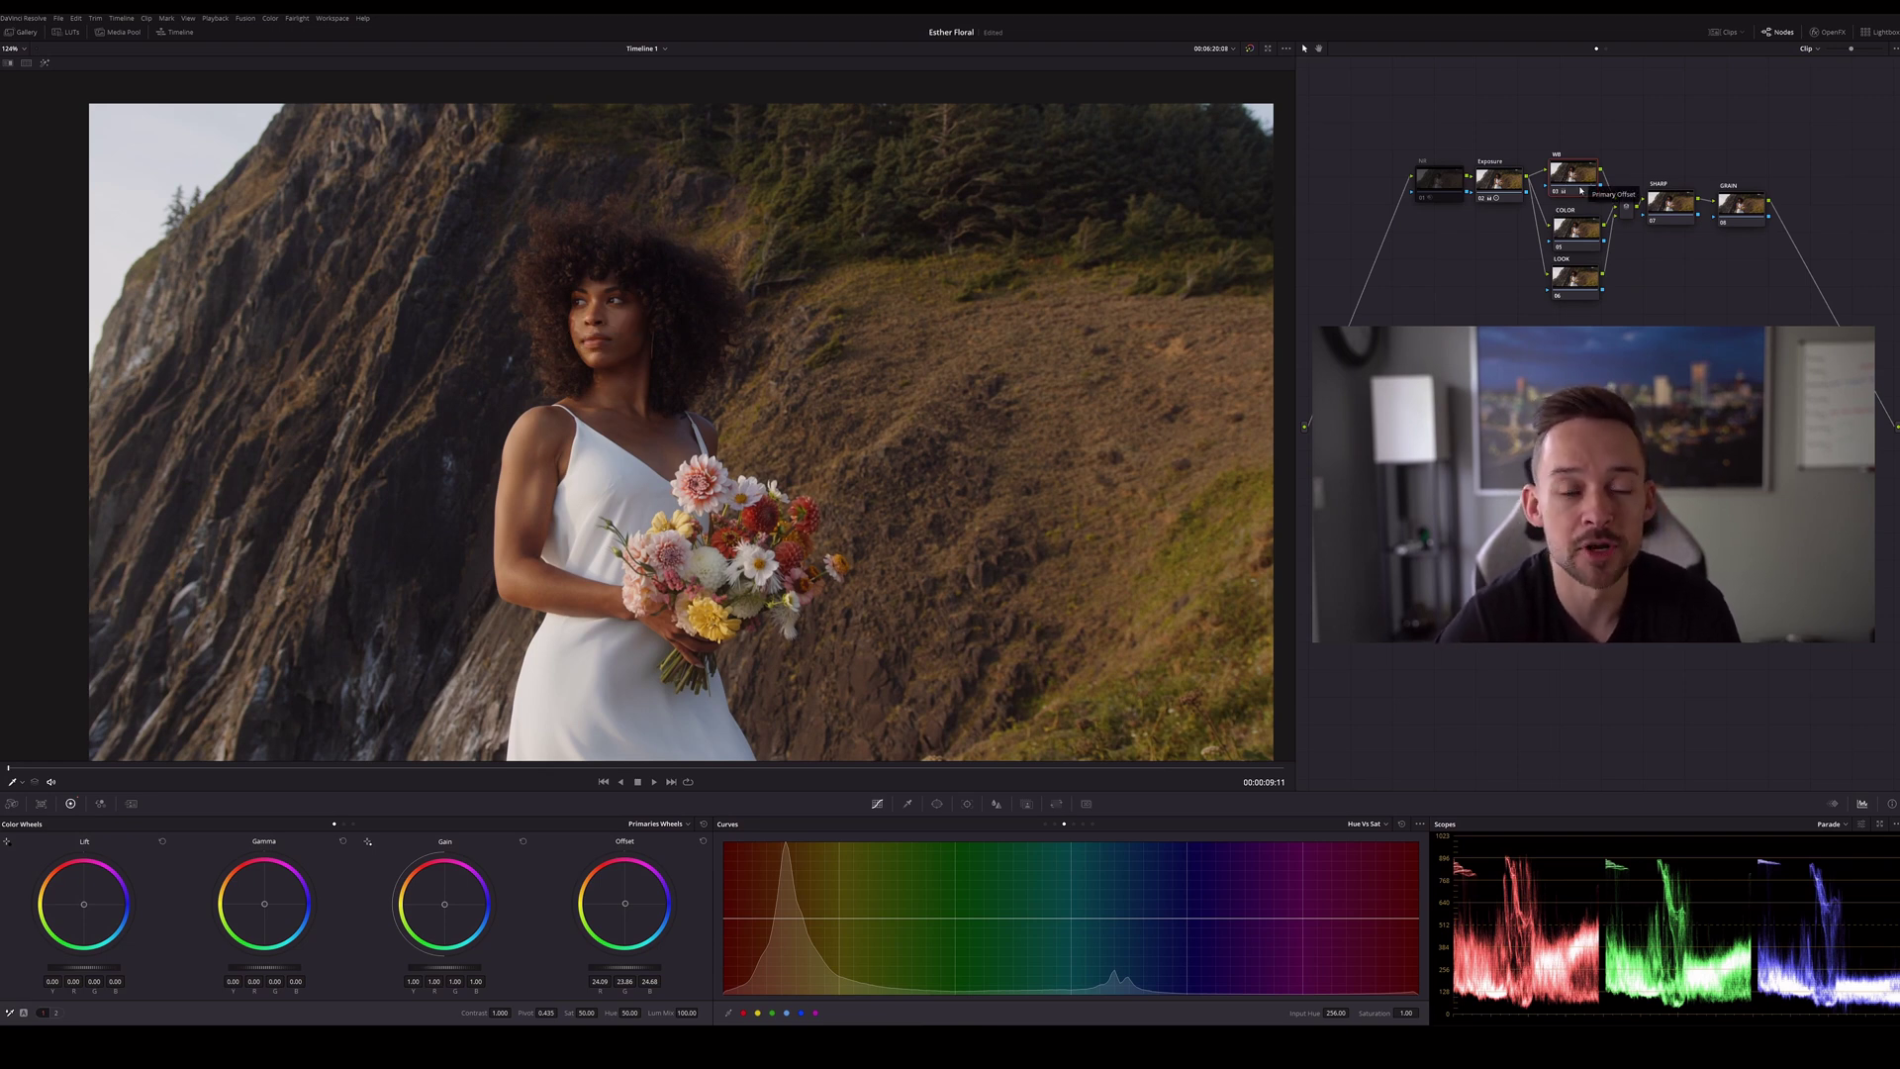
left_click(1585, 270)
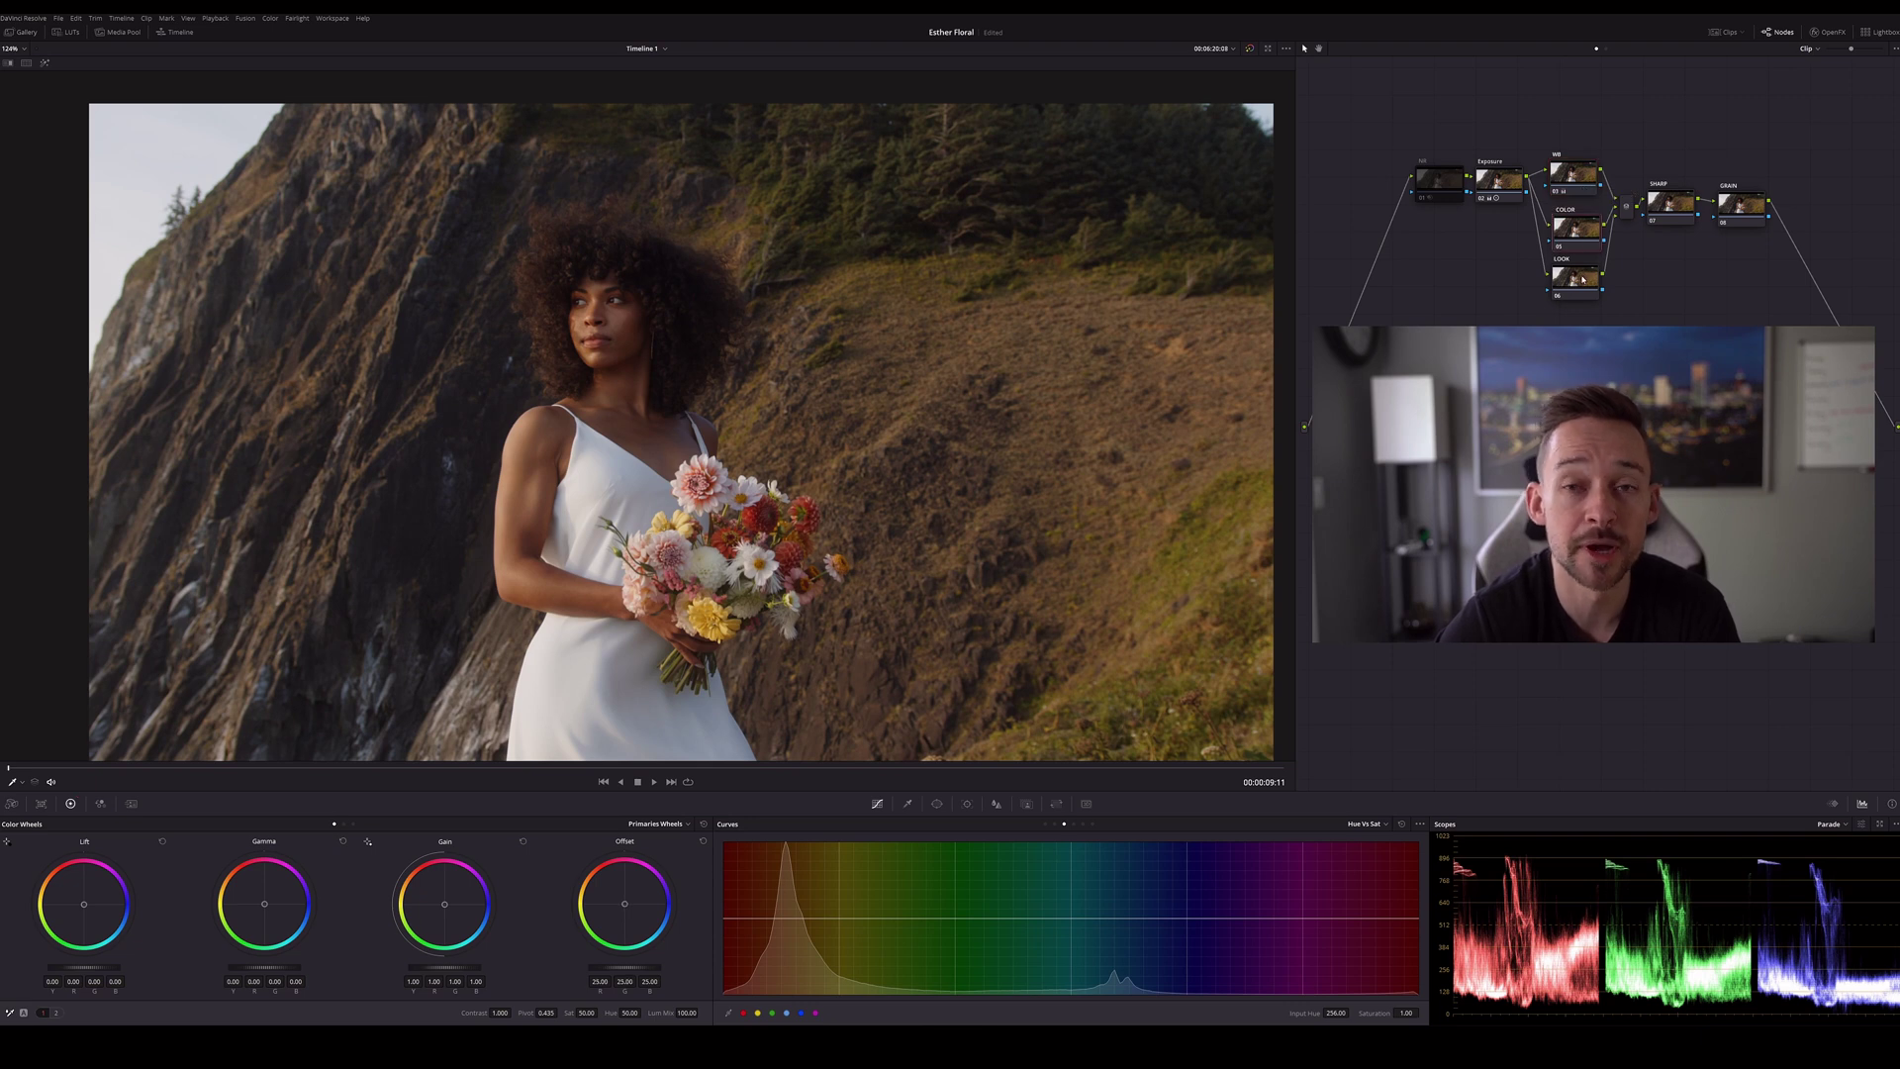
left_click(1561, 181)
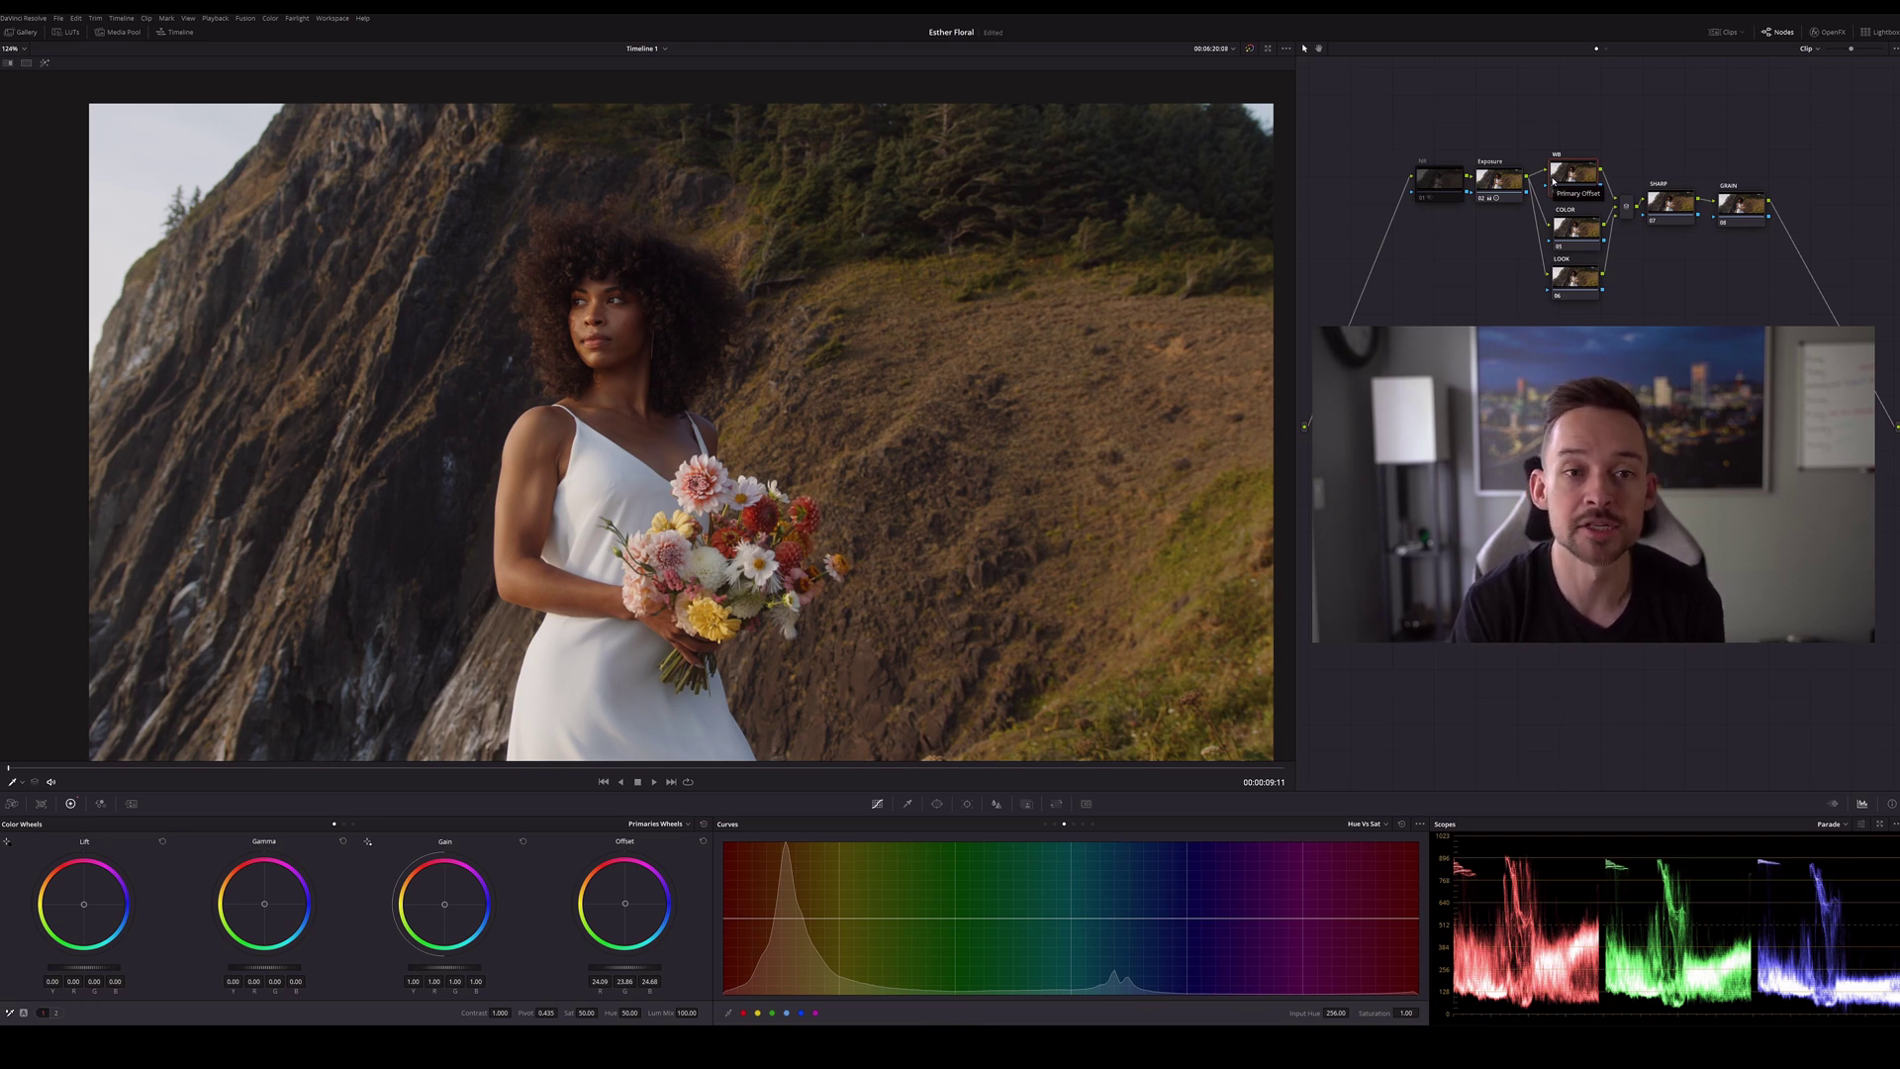
Apply the favourite camera LUT to the COLOR node from the LUT browser
left_click(1575, 227)
left_click(67, 31)
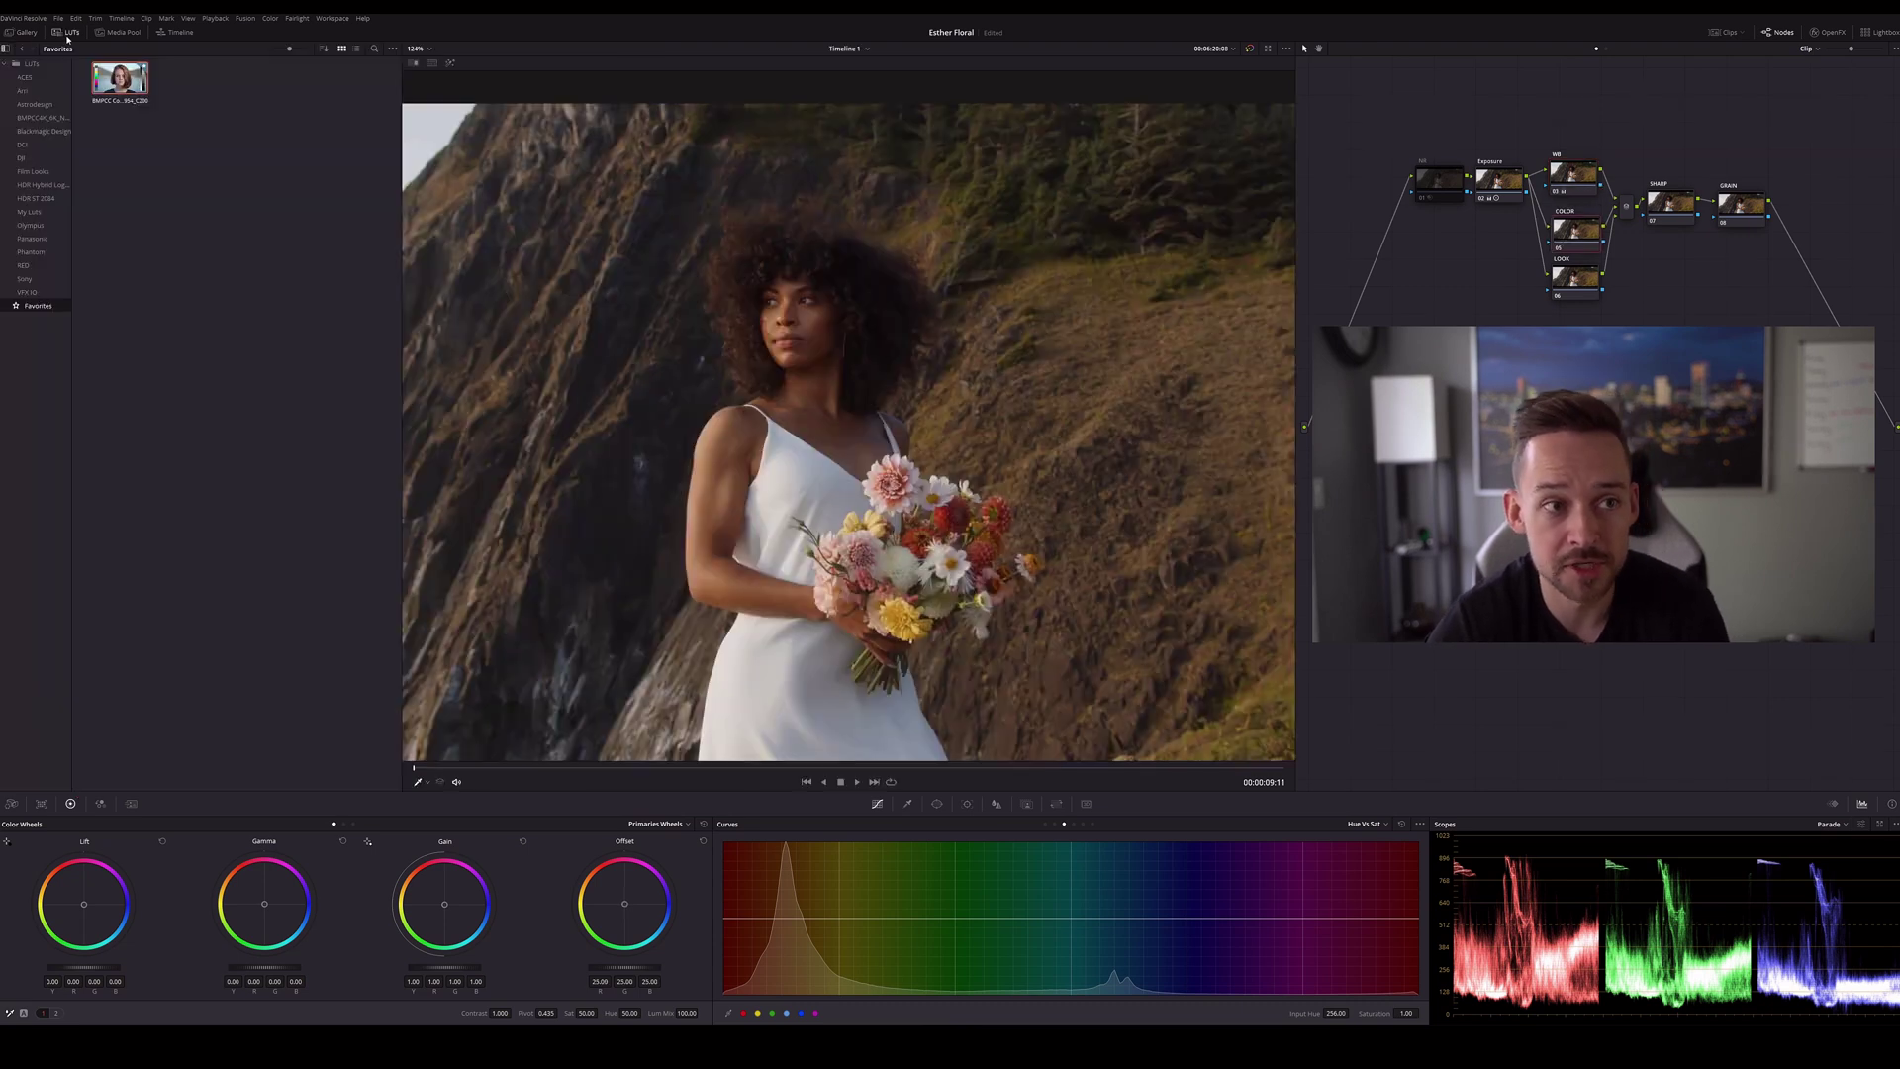
double_click(121, 80)
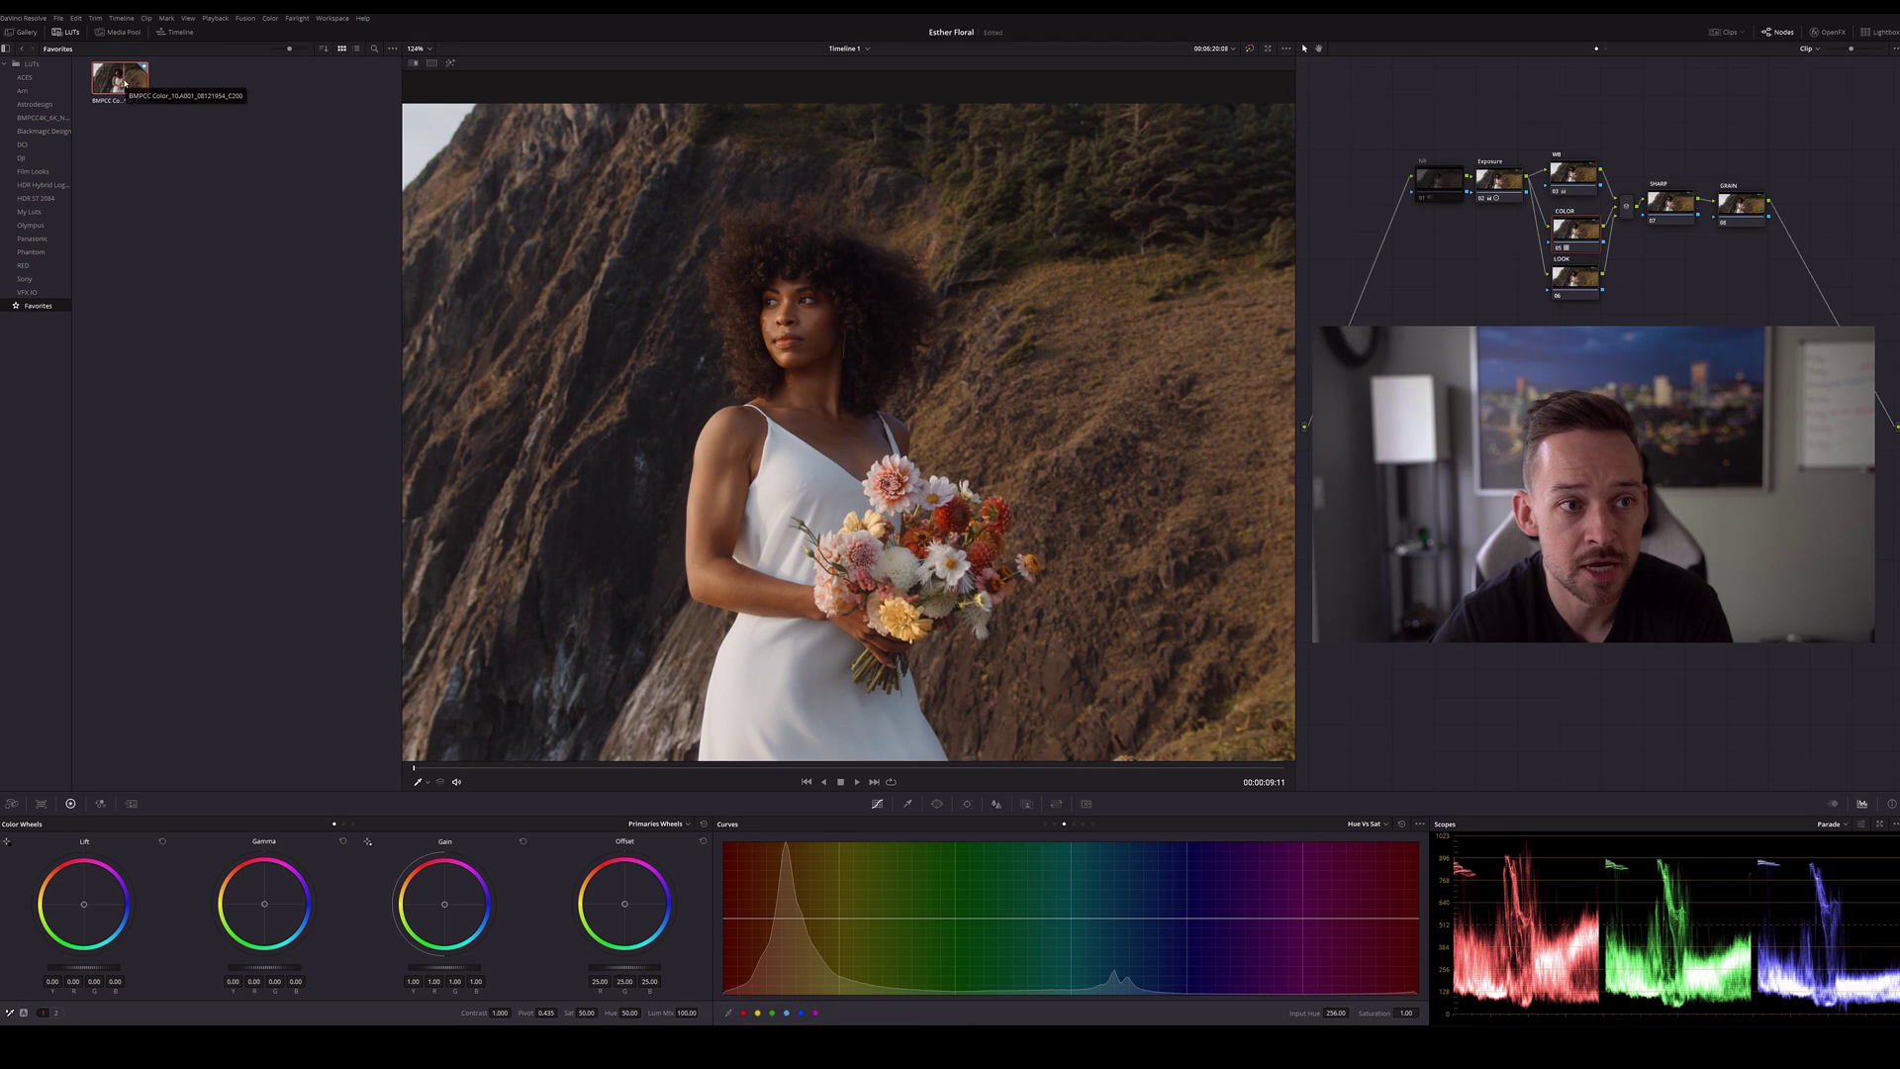
left_click(67, 31)
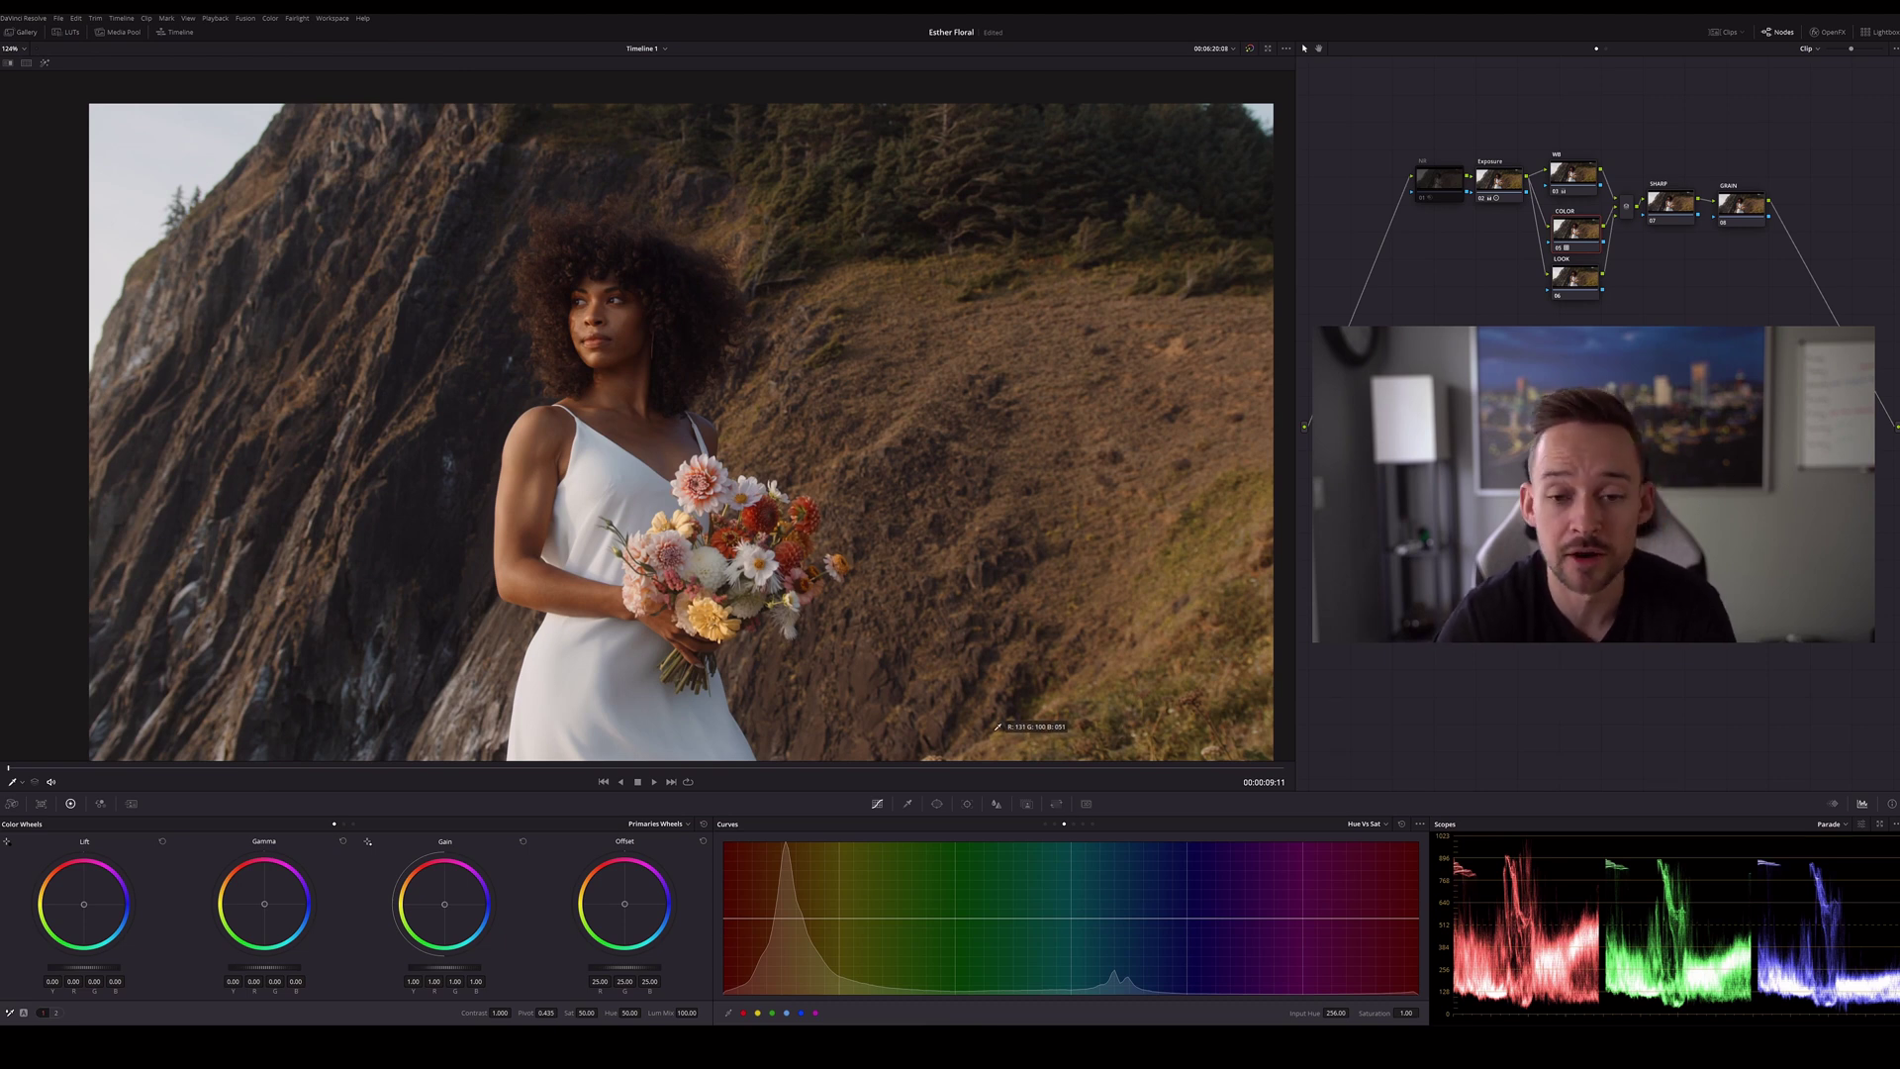
Step the Curves palette through Hue vs Sat and Hue vs Hue to Hue vs Lum
left_click(1045, 823)
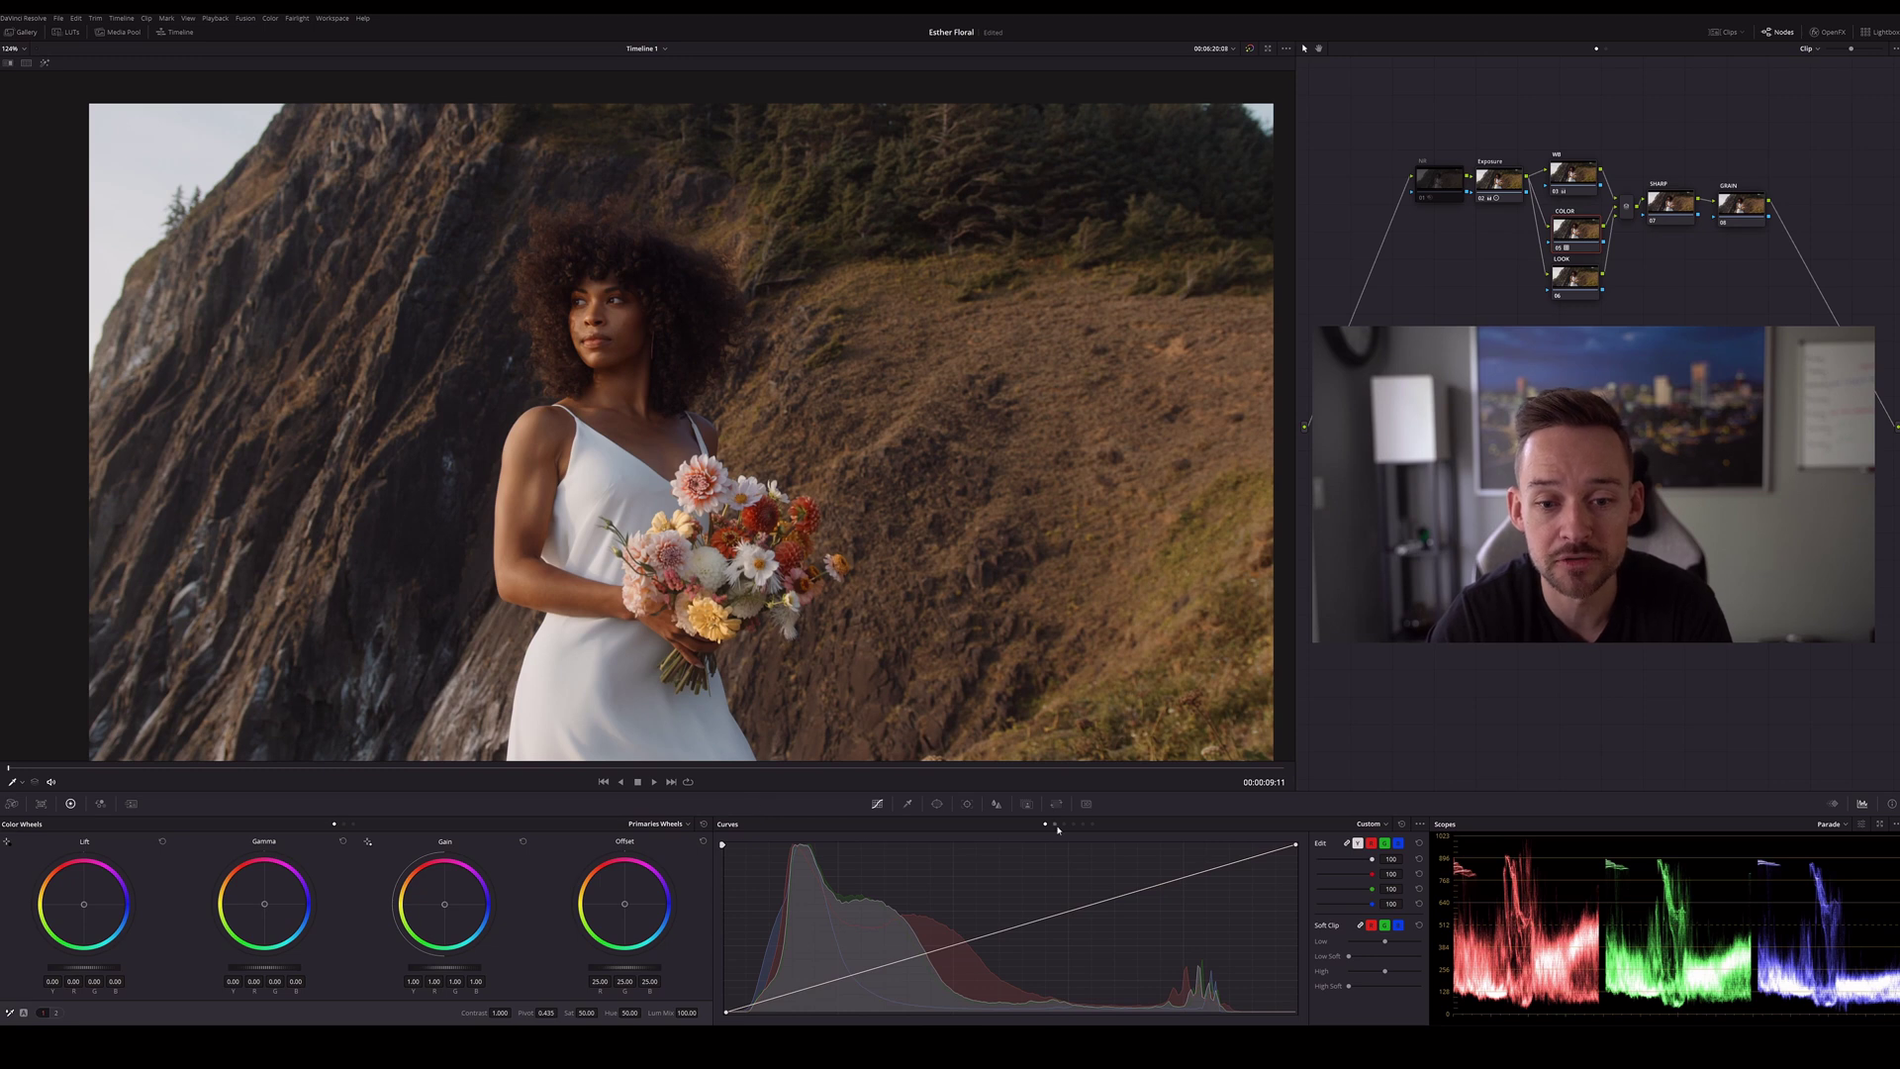
left_click(1063, 824)
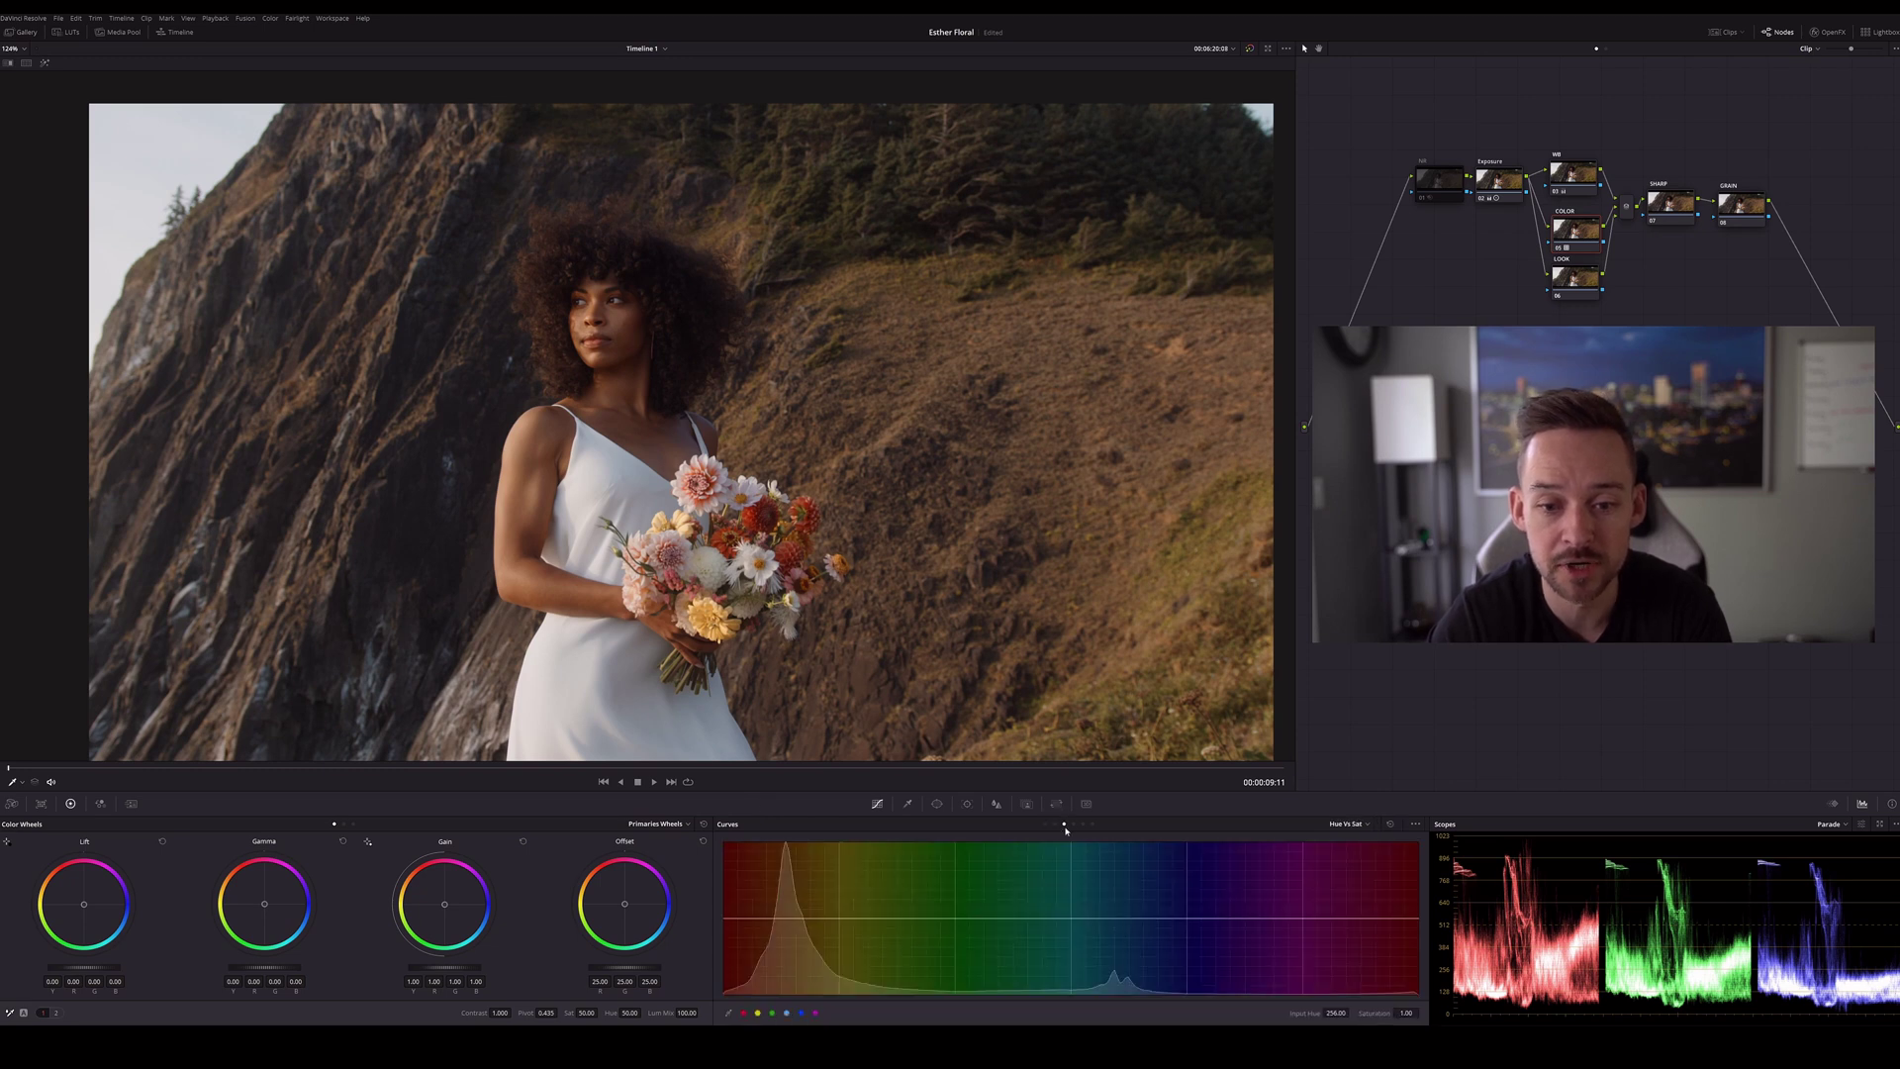
left_click(1055, 825)
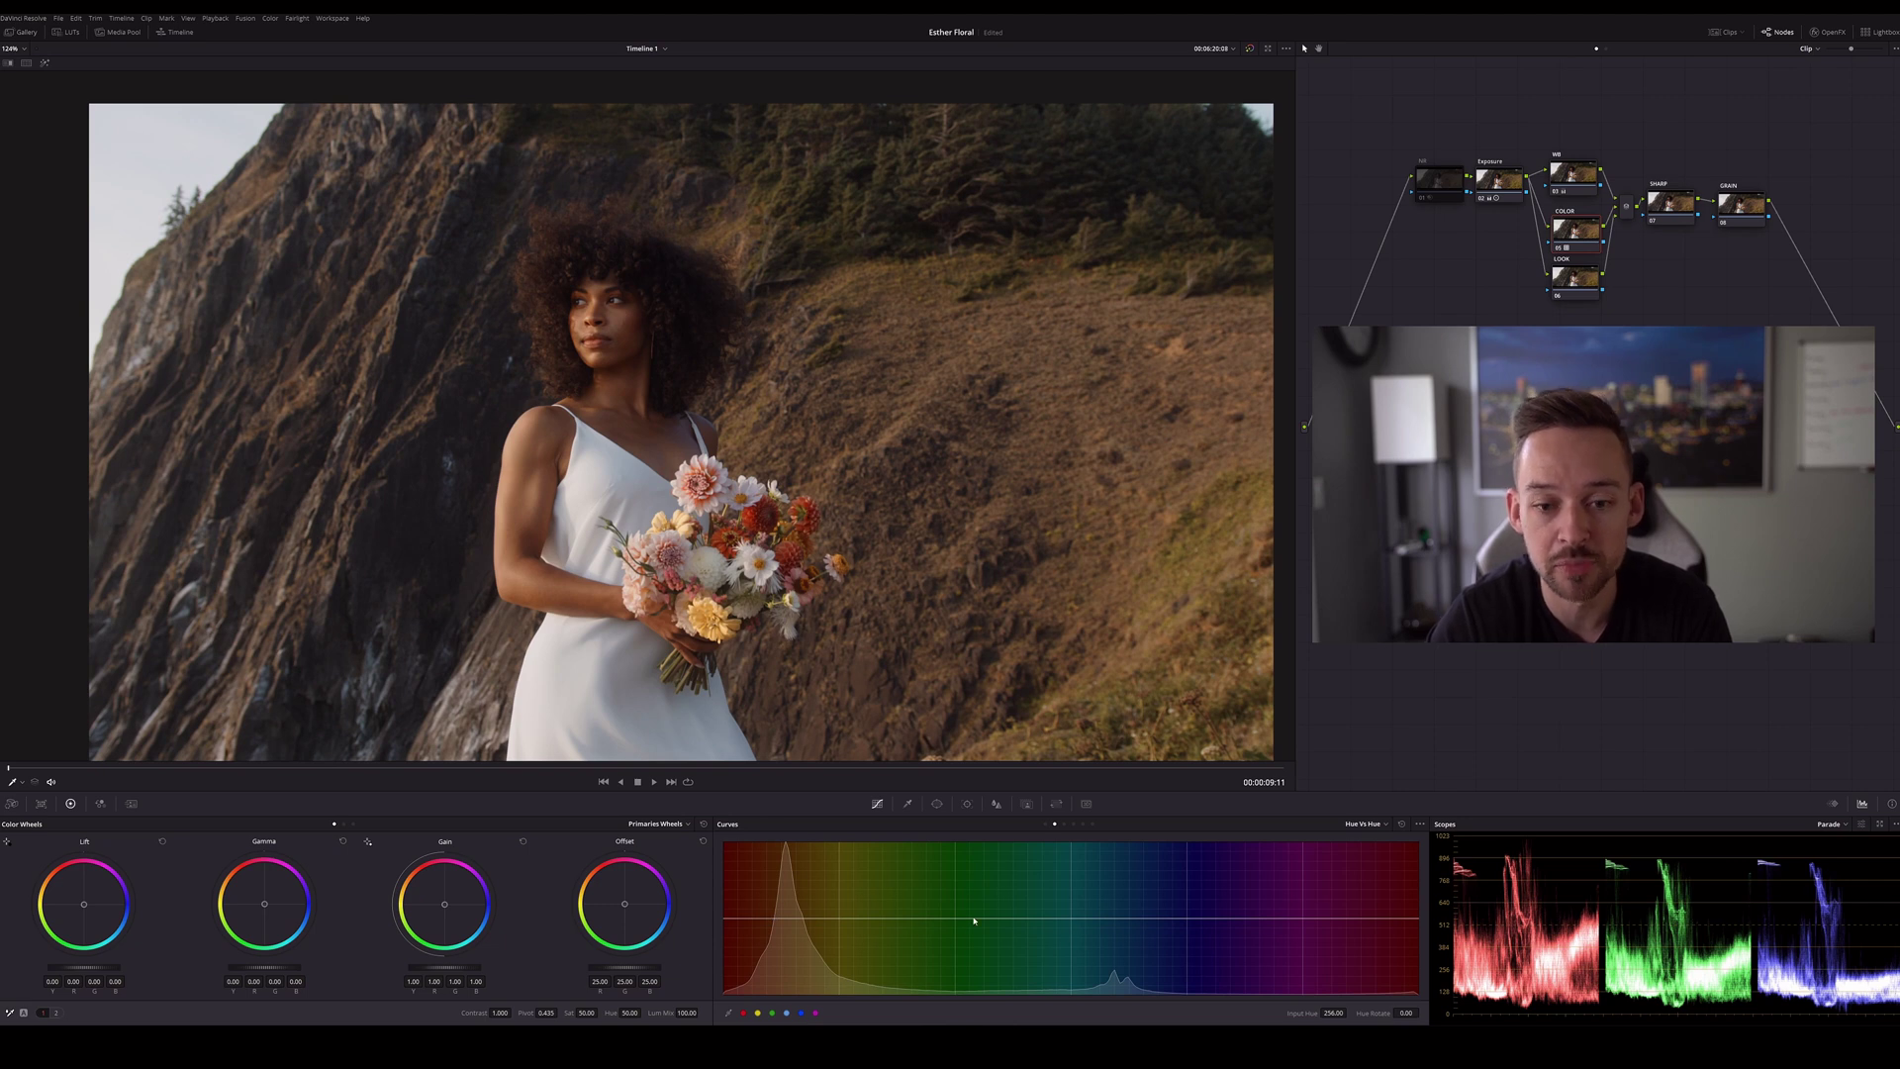
left_click(1071, 824)
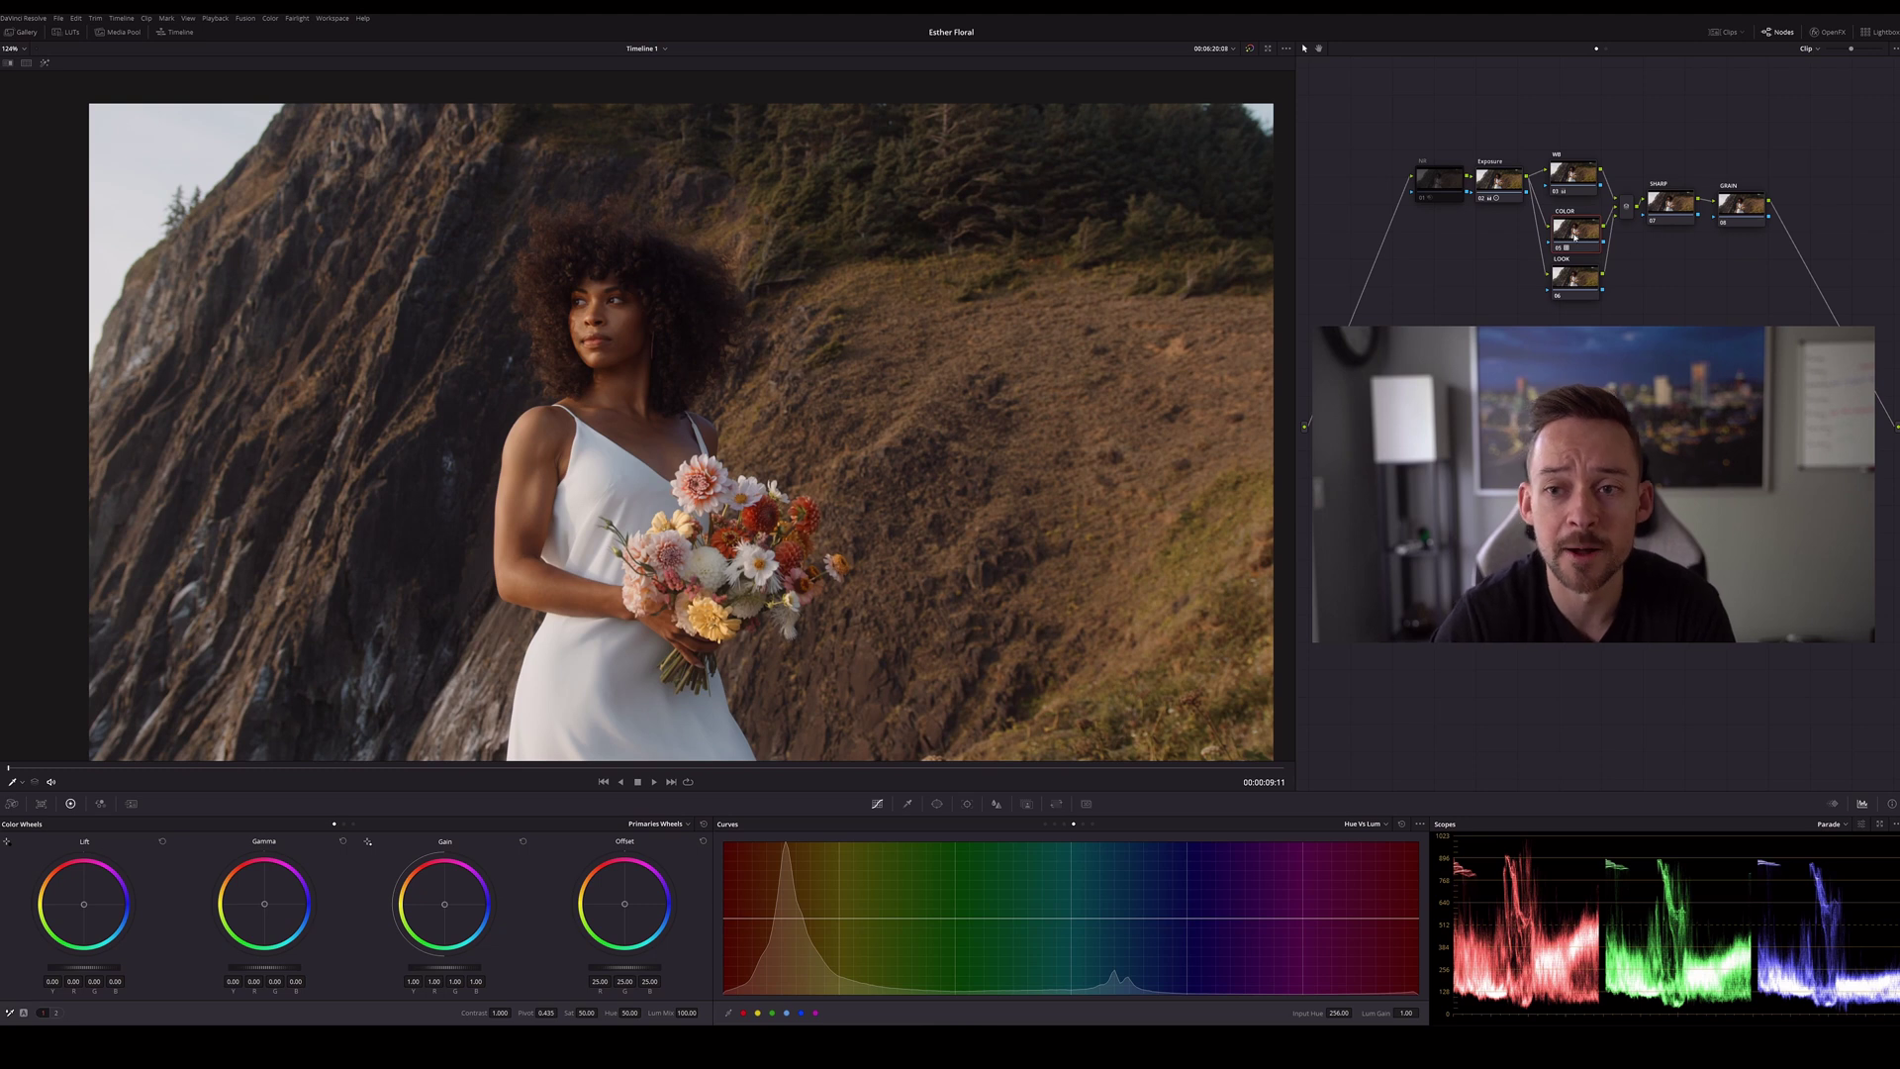
left_click_drag(1574, 237, 1569, 232)
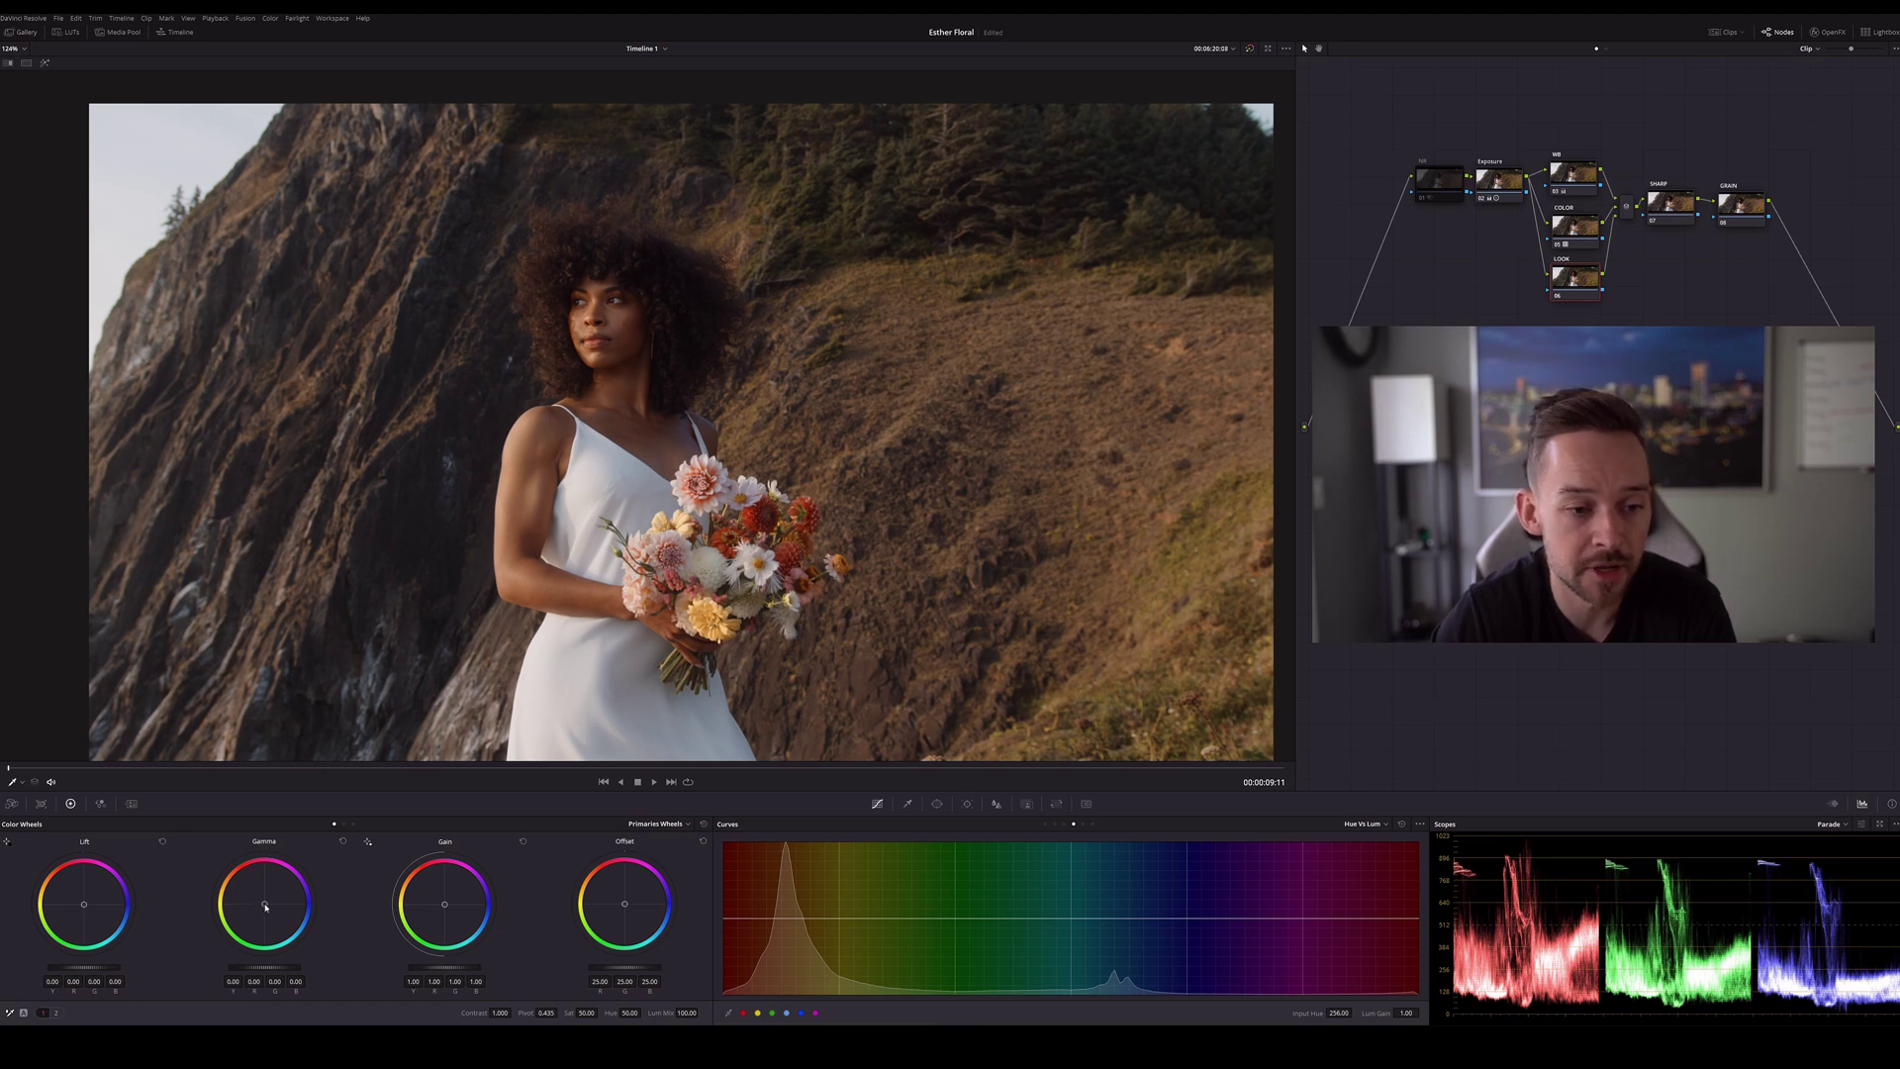
Push the Gamma wheel slightly warm and toggle the LOOK node to compare
left_click_drag(264, 903, 263, 902)
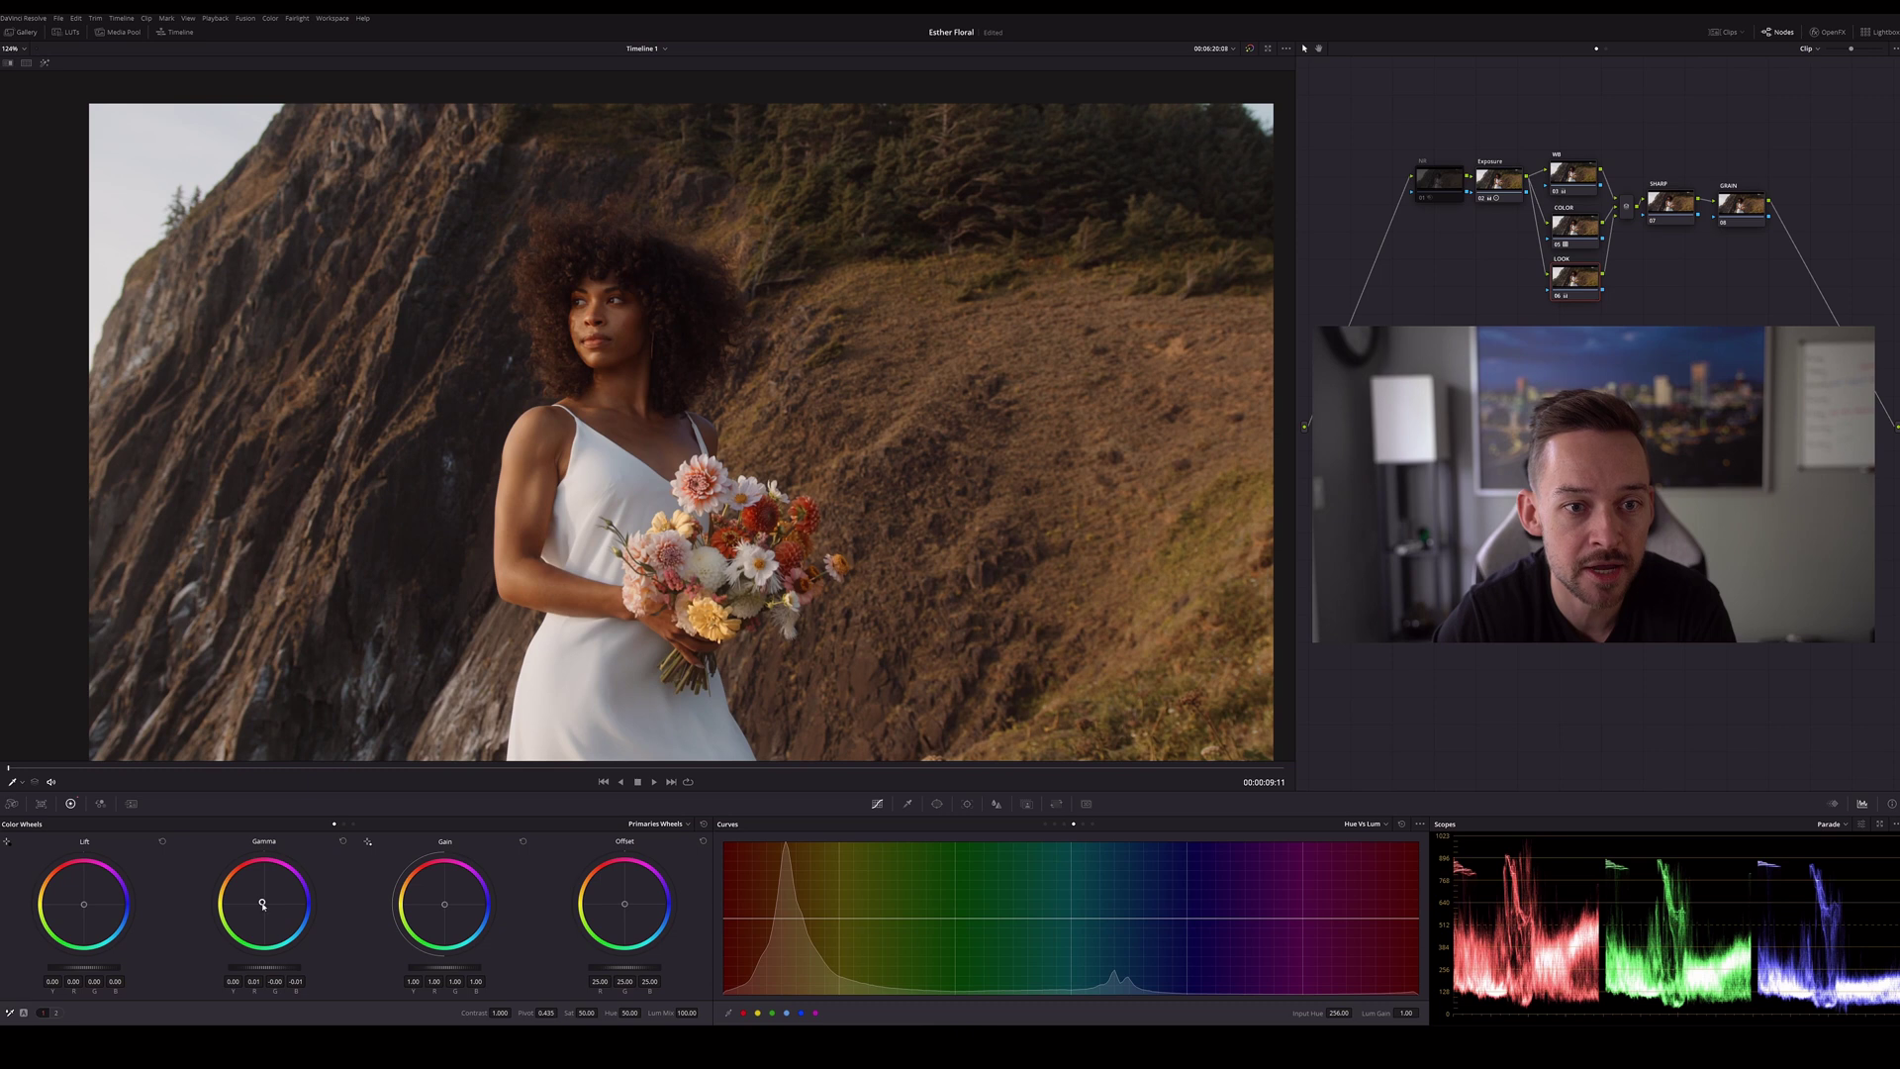
scroll(643, 457, "down", 1)
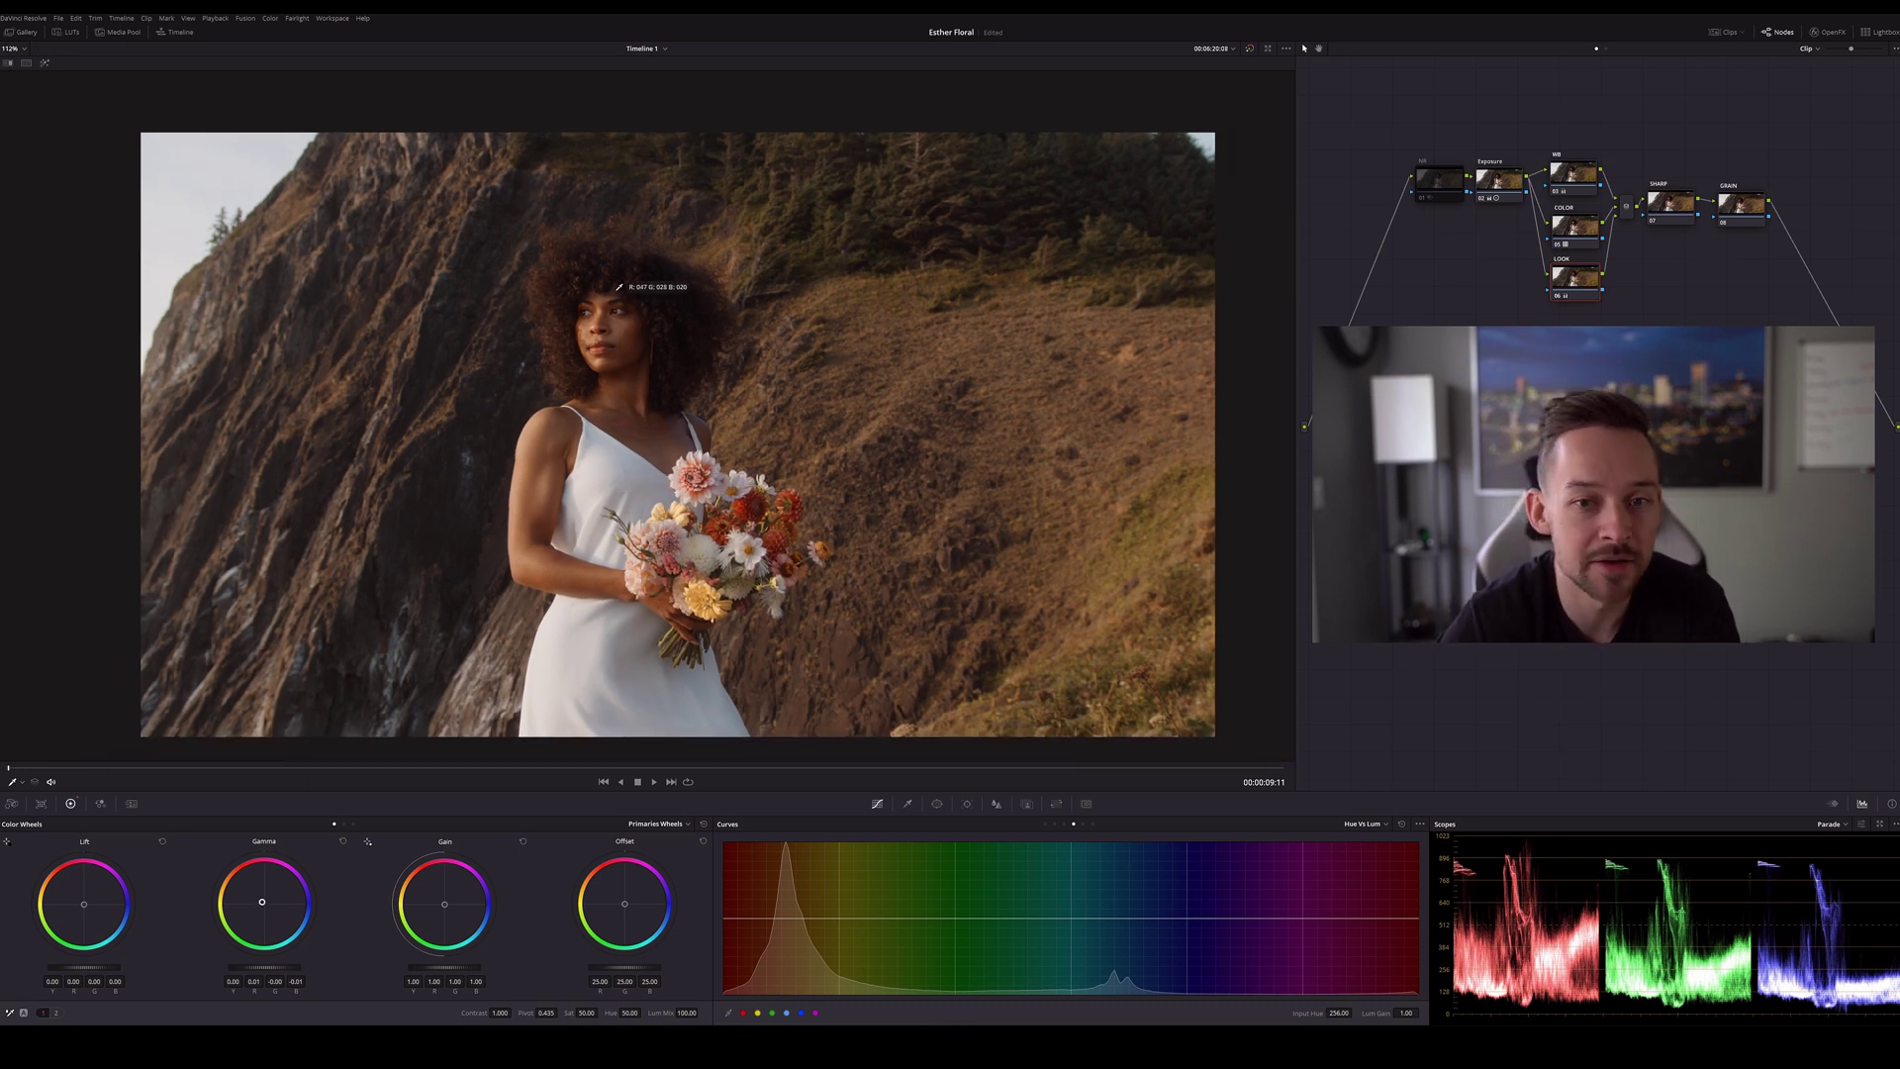
scroll(479, 339, "down", 1)
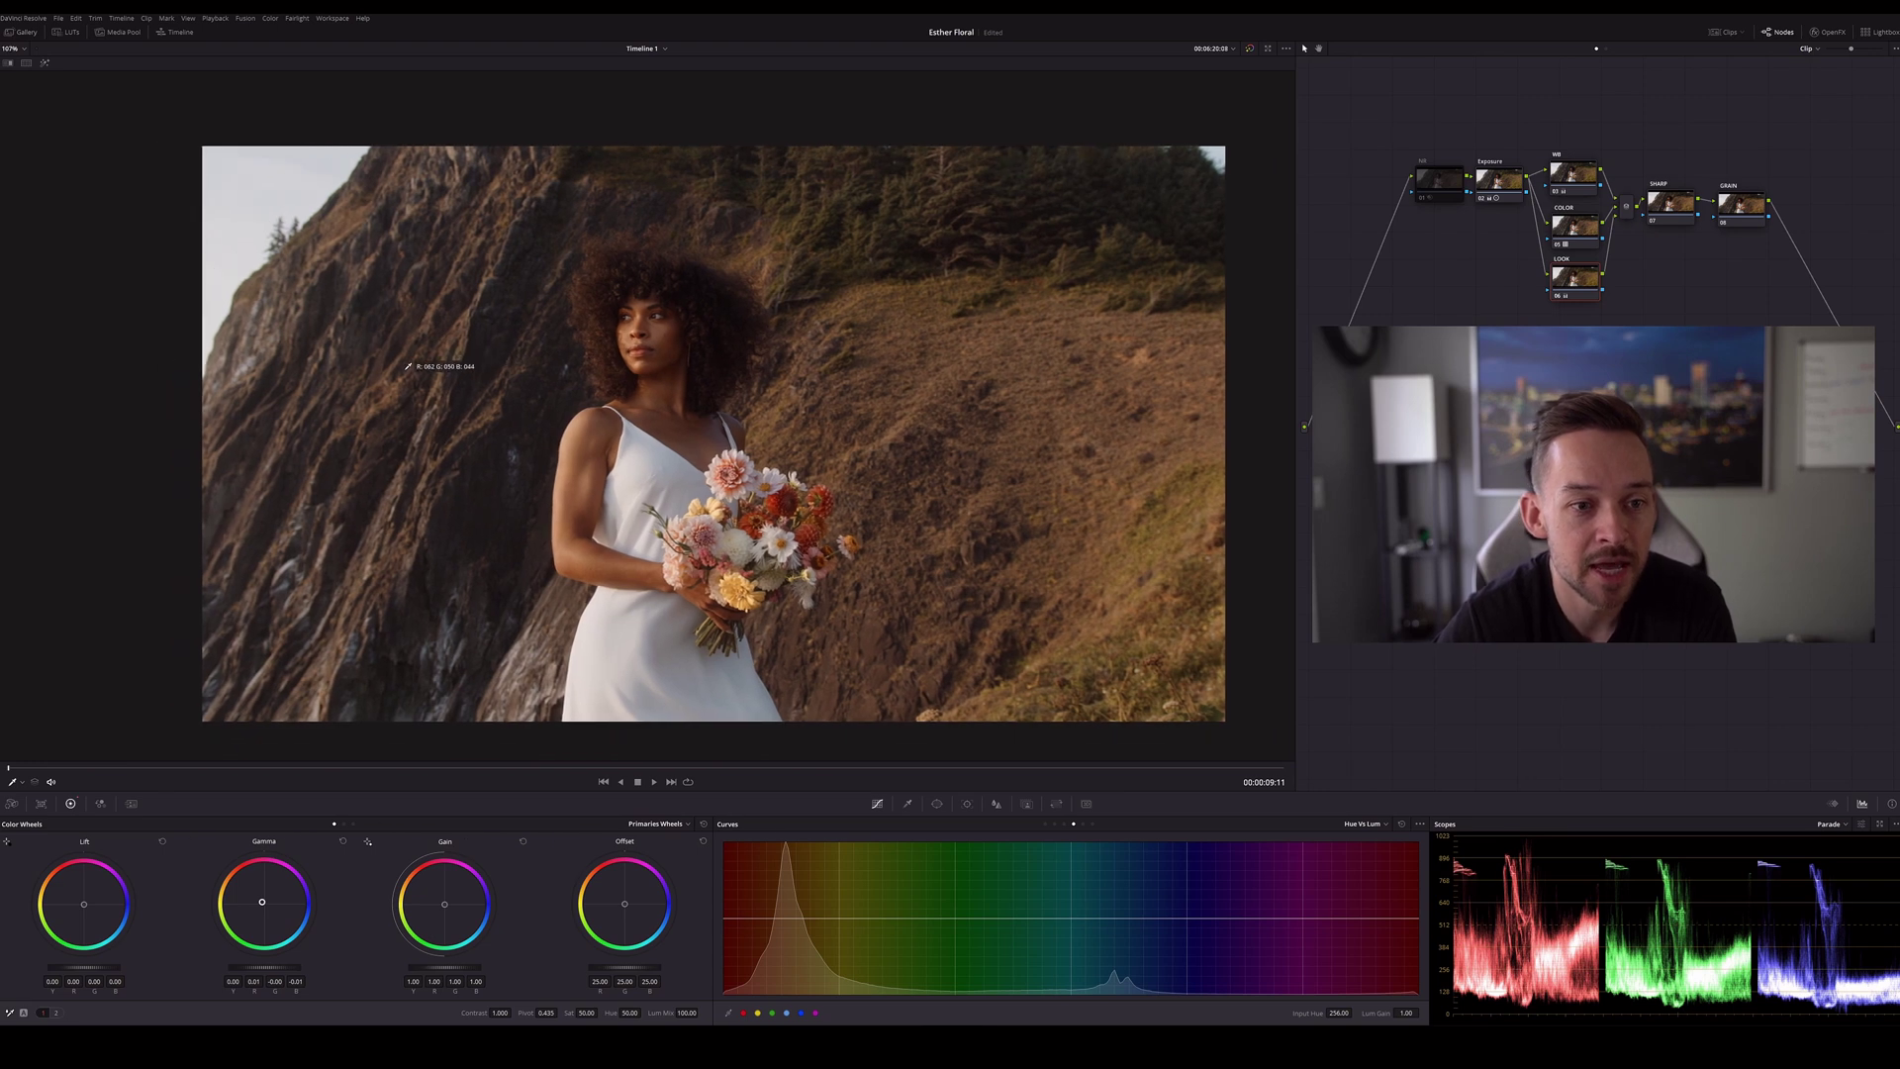
scroll(492, 374, "up", 3)
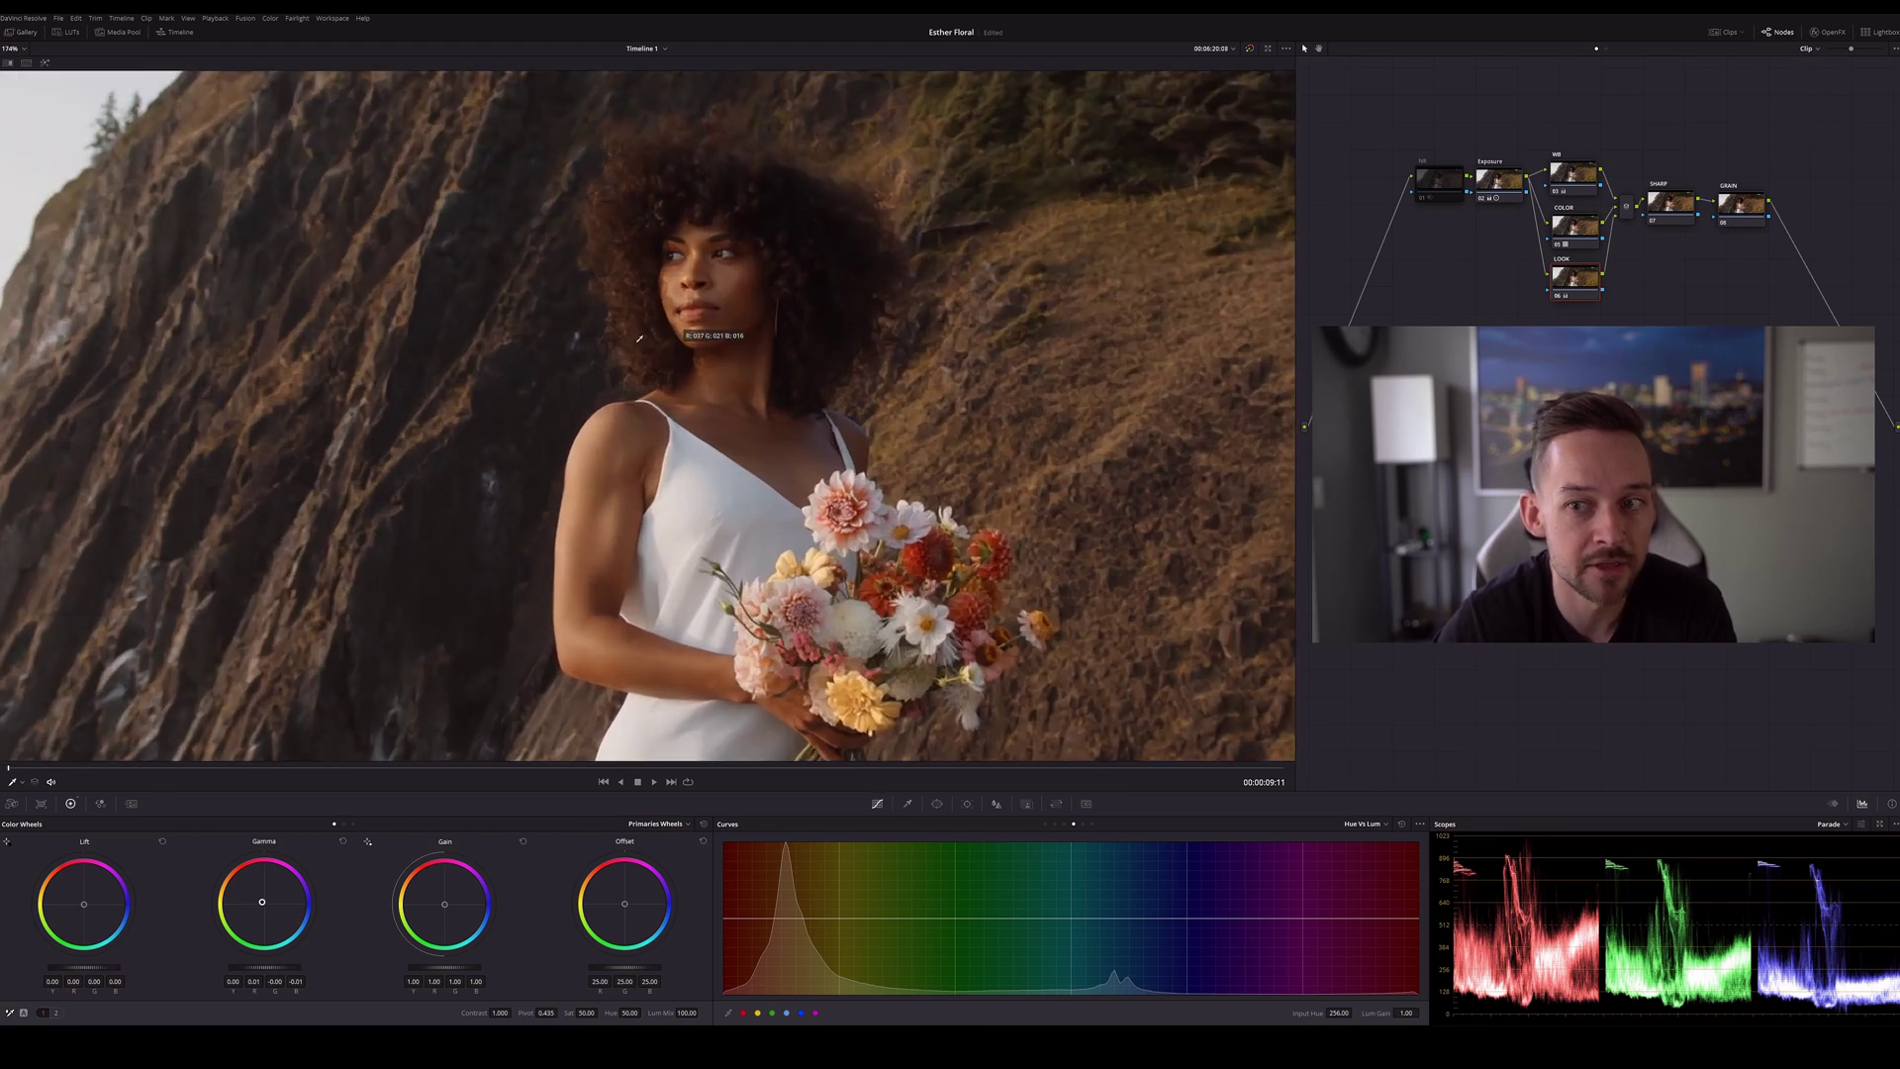
key("ctrl+d")
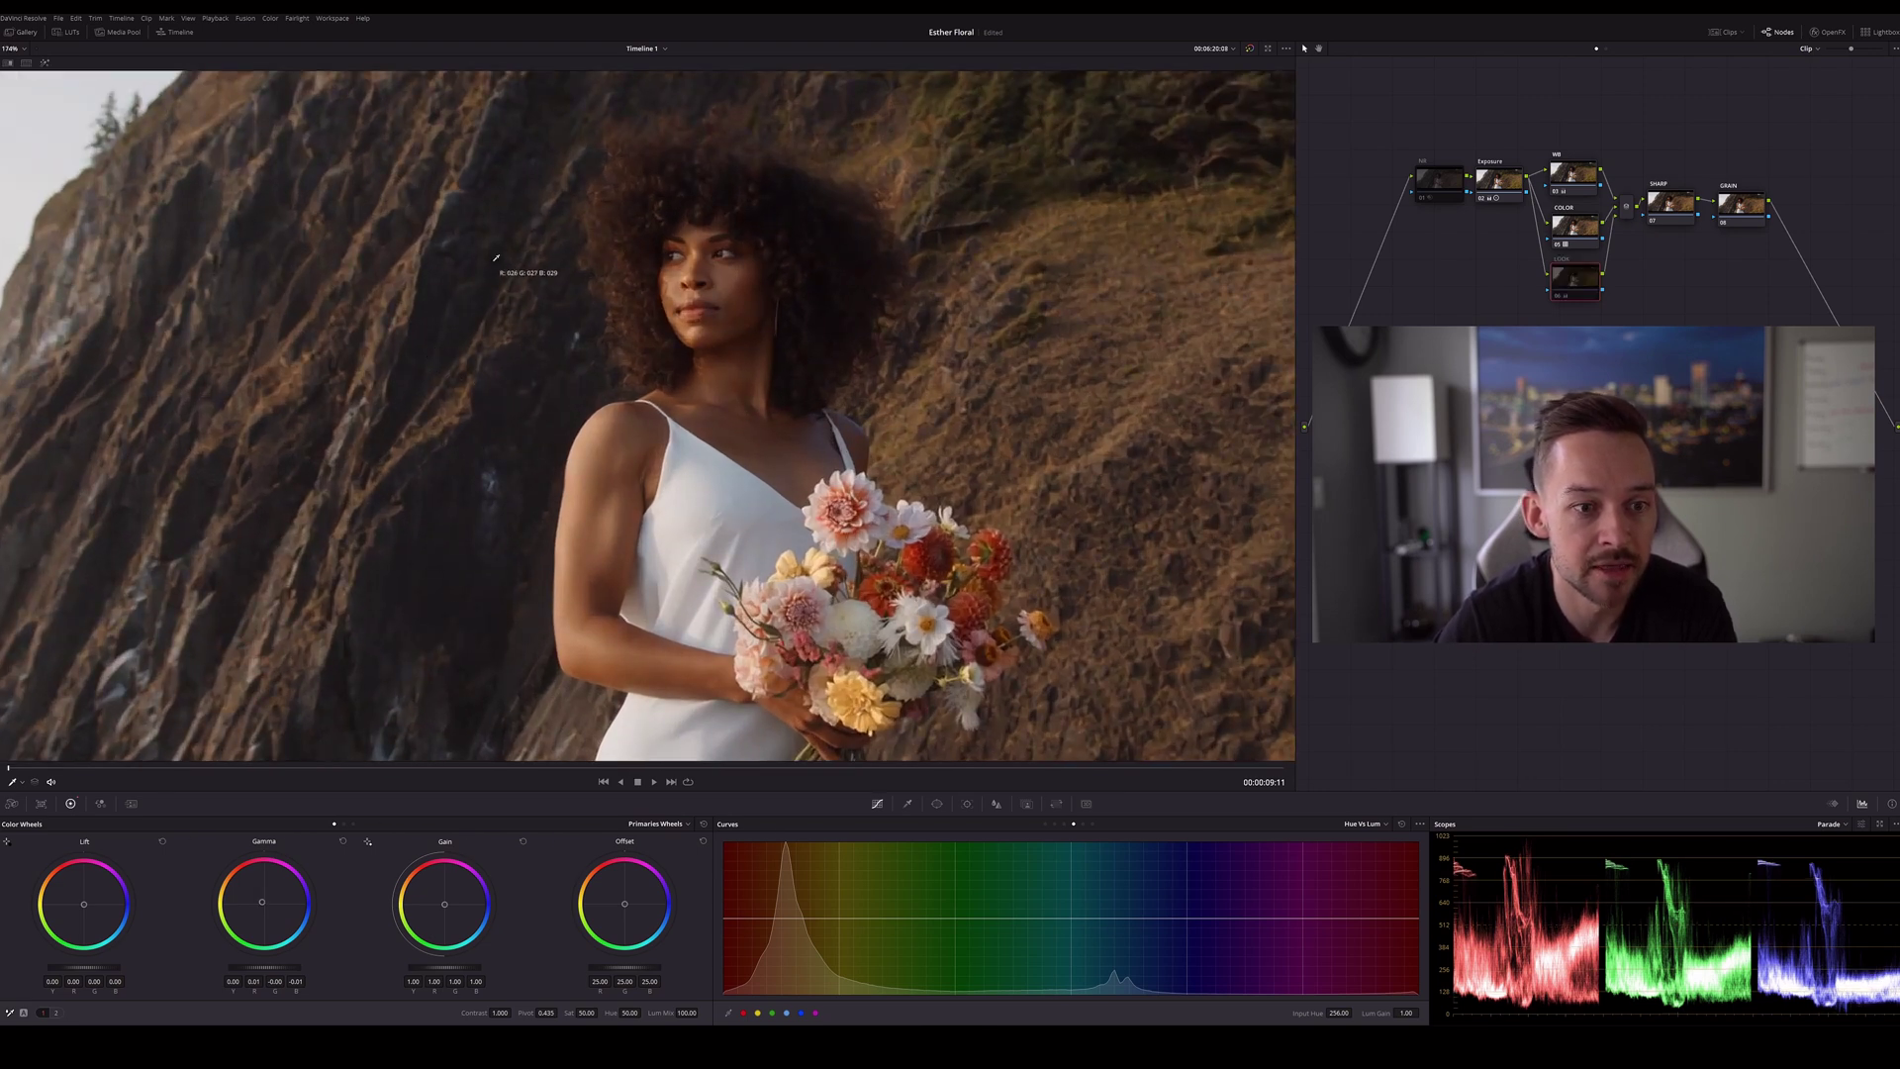
key("ctrl+d")
key("ctrl+d")
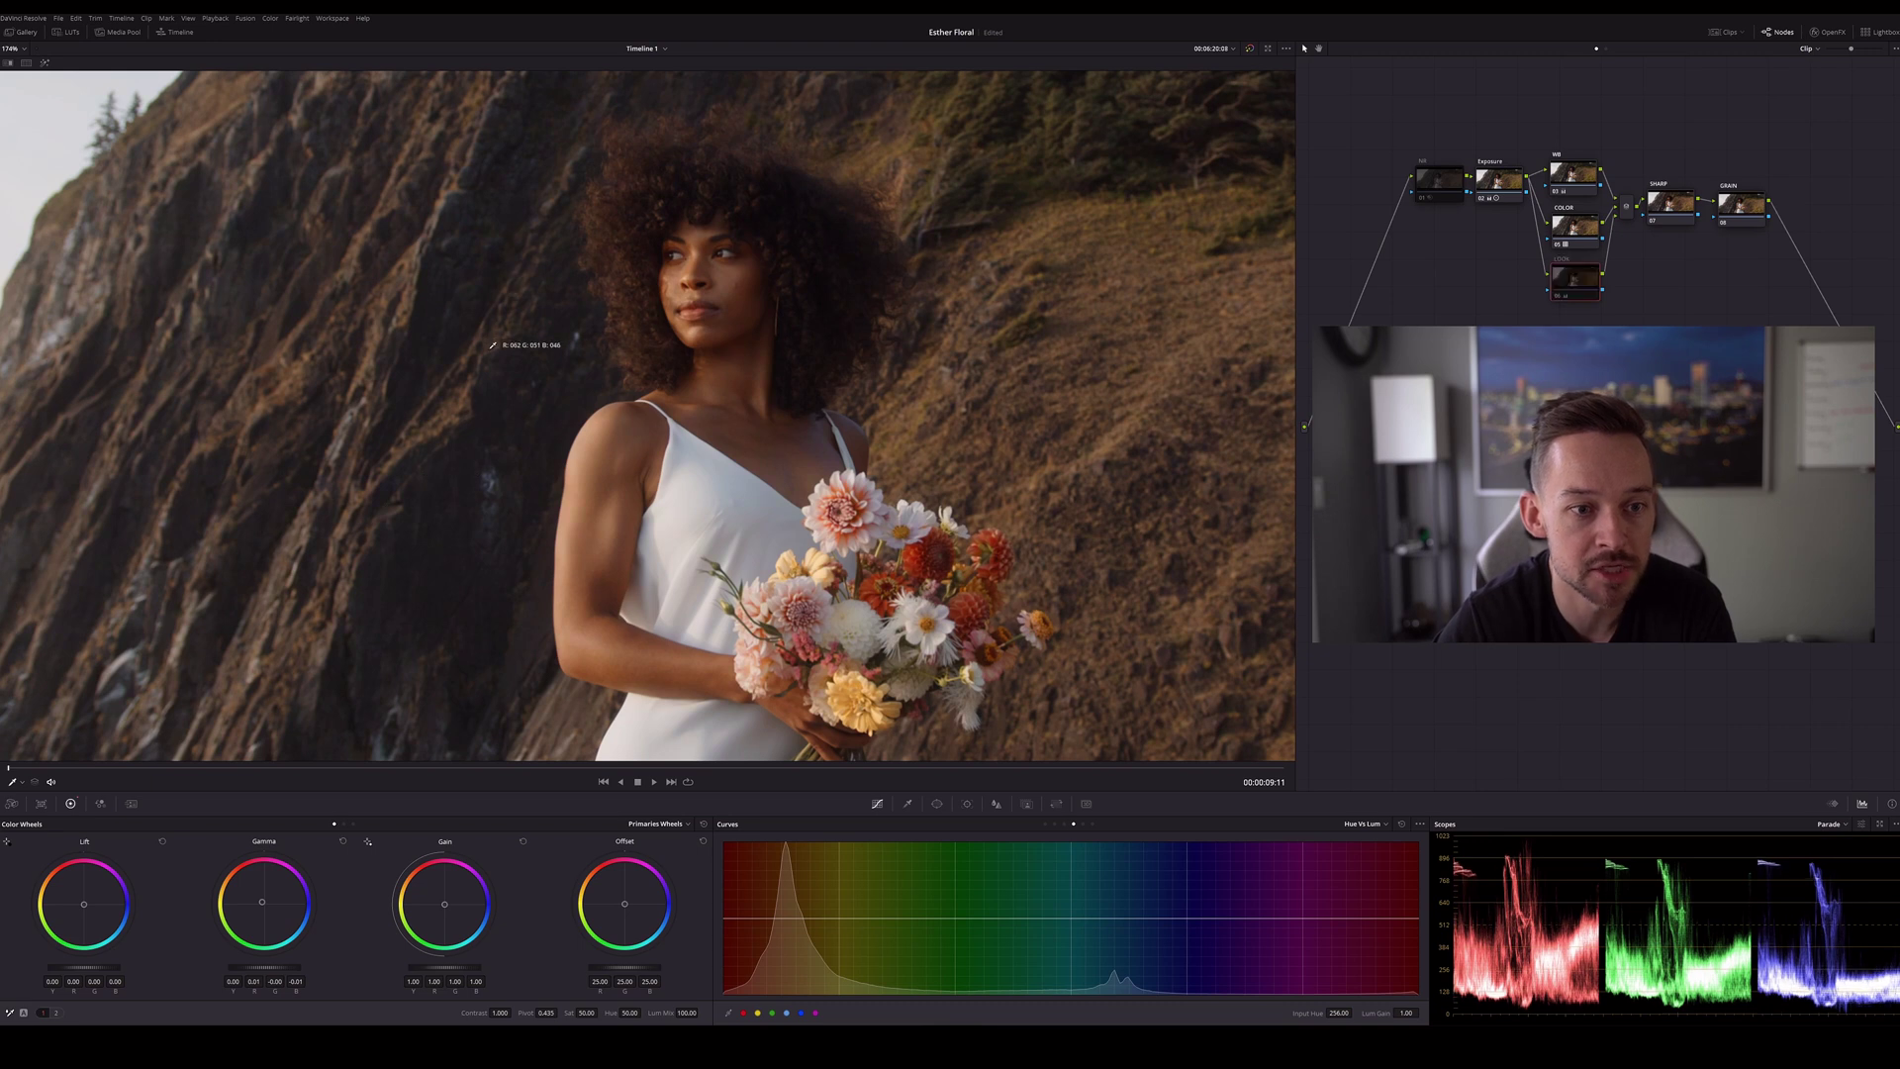
key("ctrl+d")
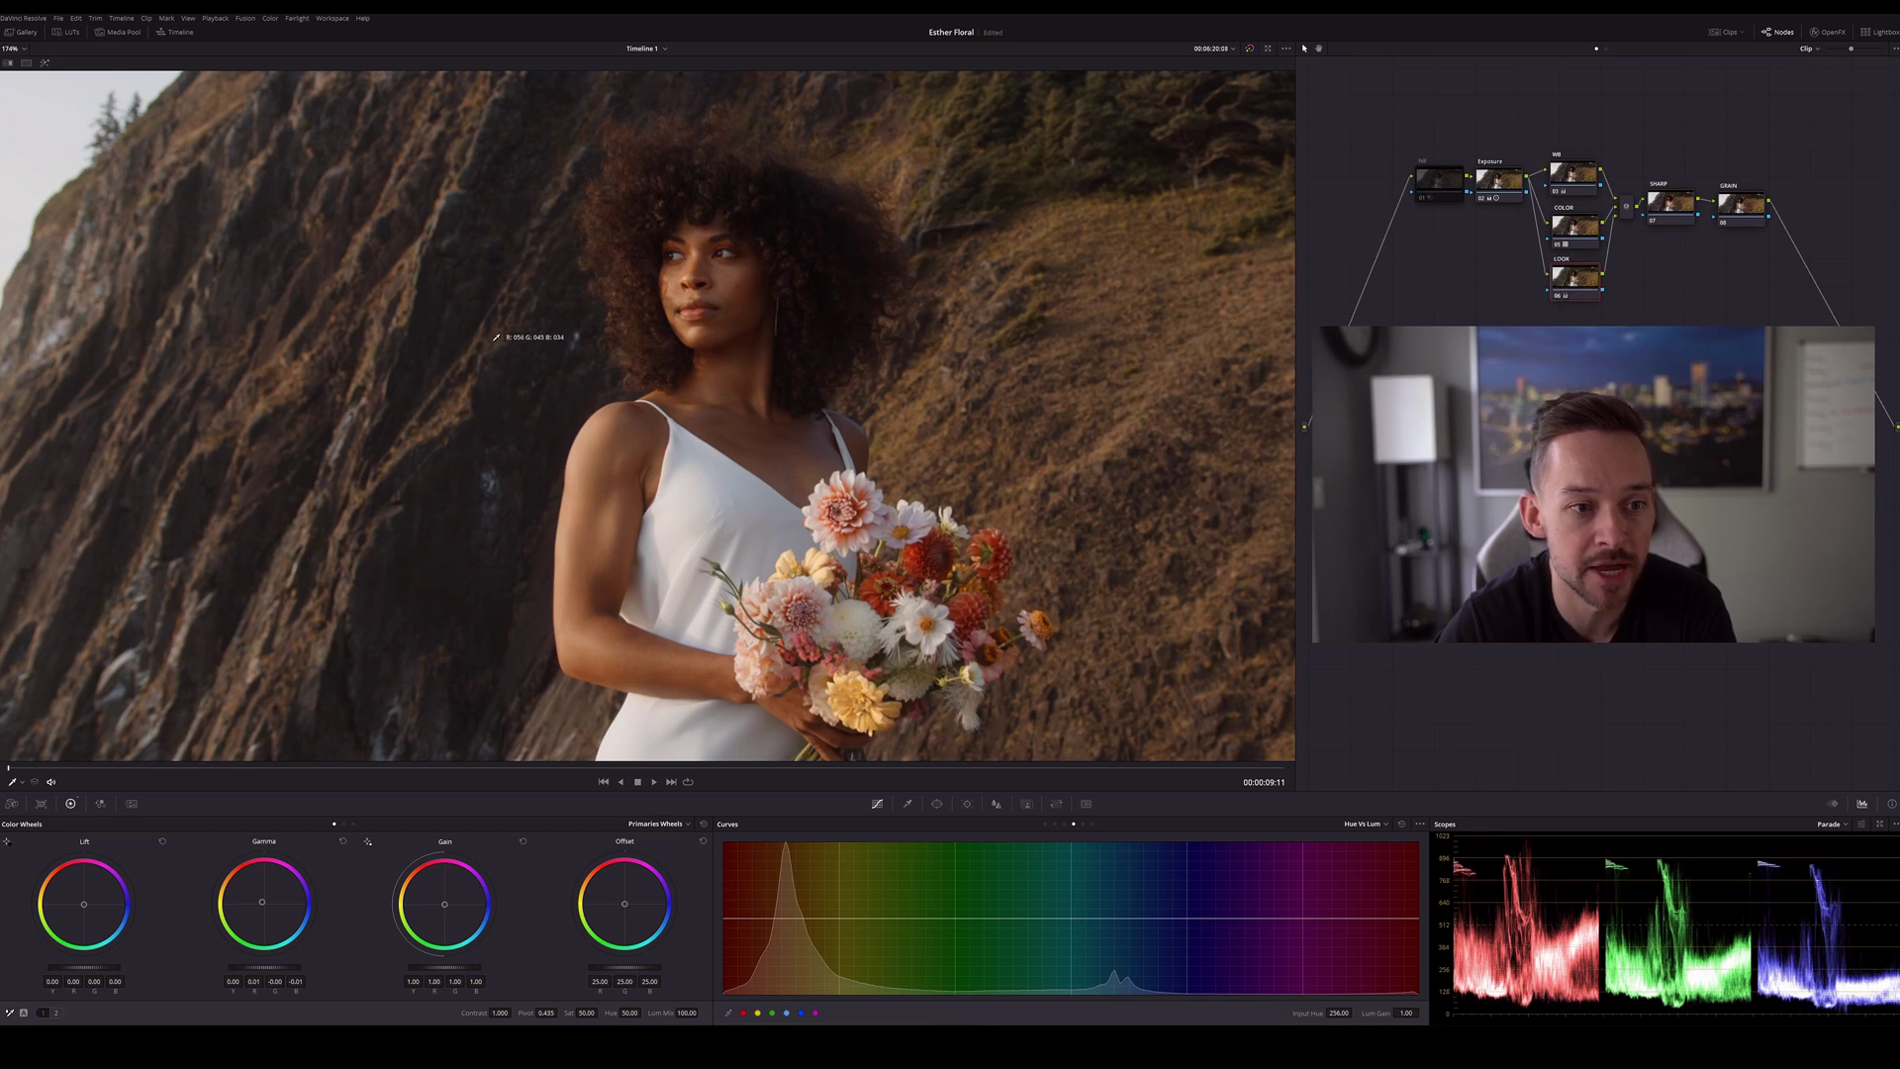
key("ctrl+d")
key("ctrl+d")
Push the Gain wheel slightly toward blue to cool the highlights
scroll(797, 416, "down", 4)
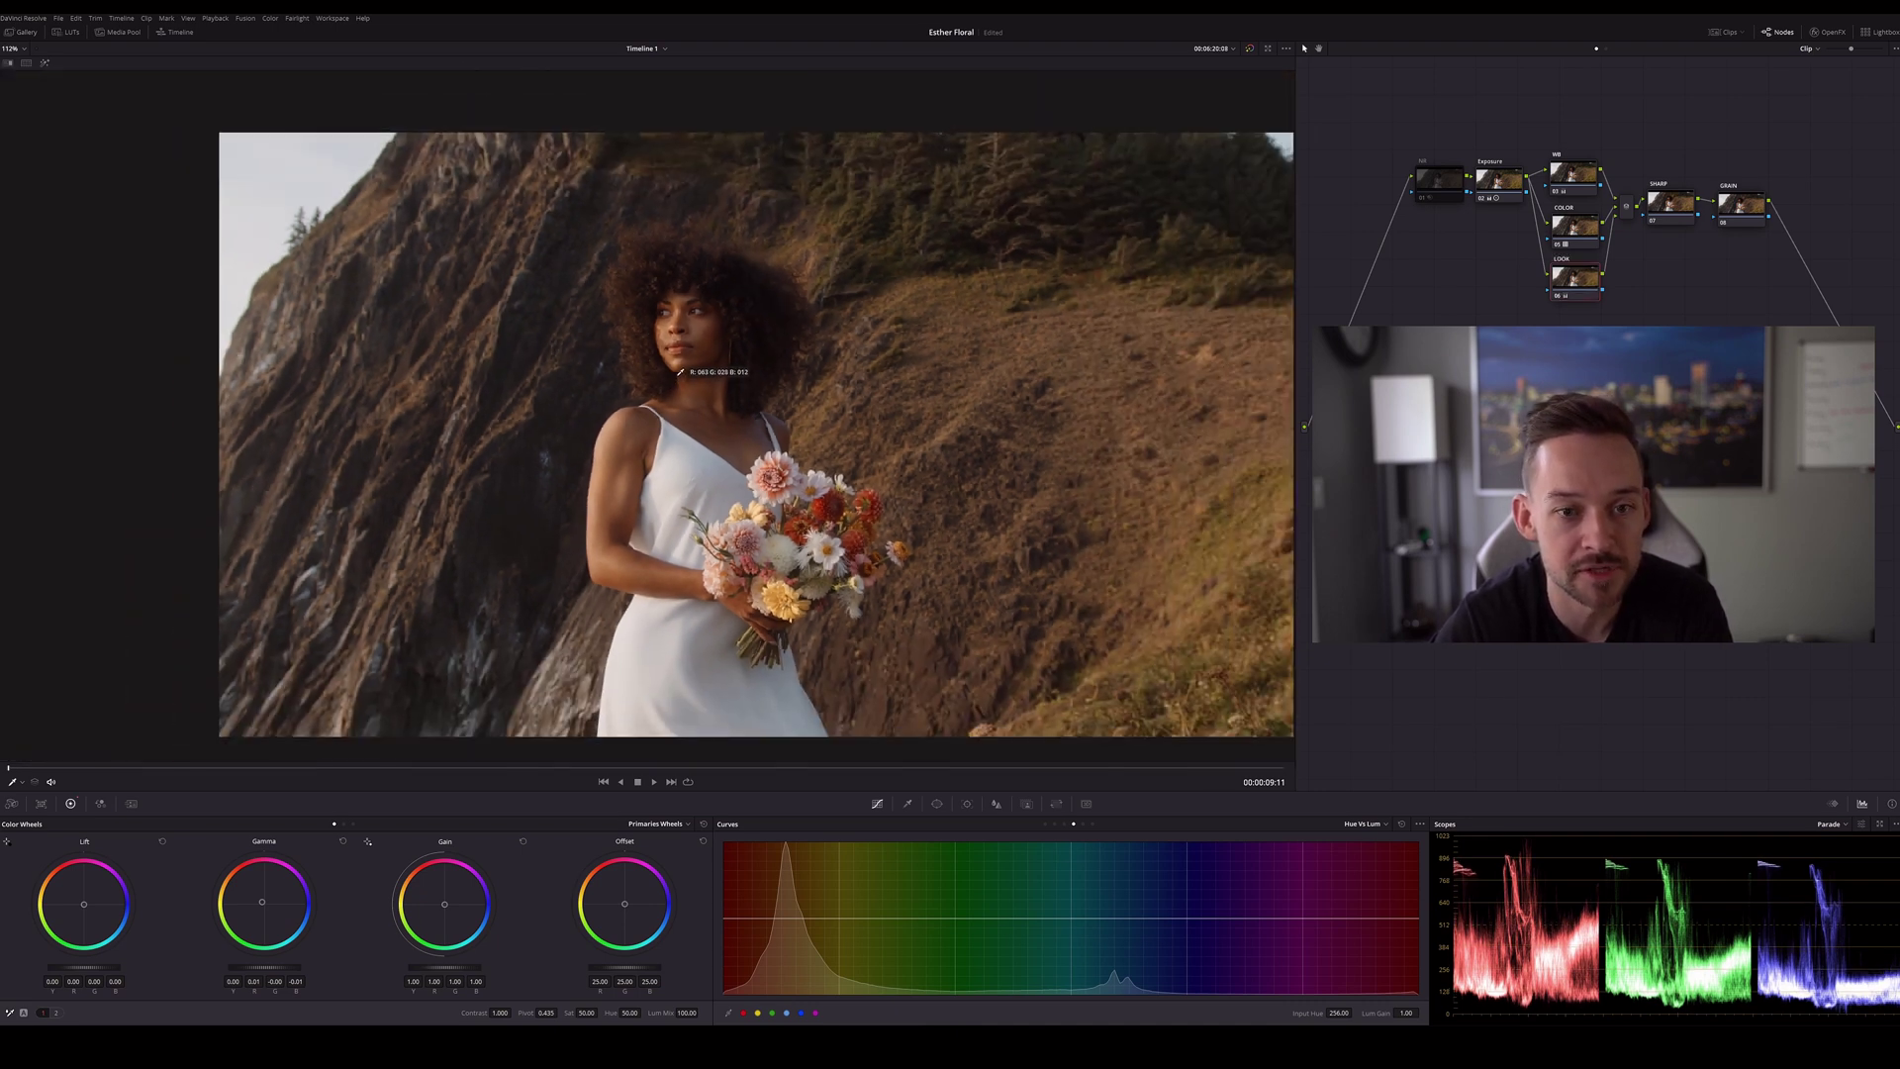
scroll(597, 373, "up", 1)
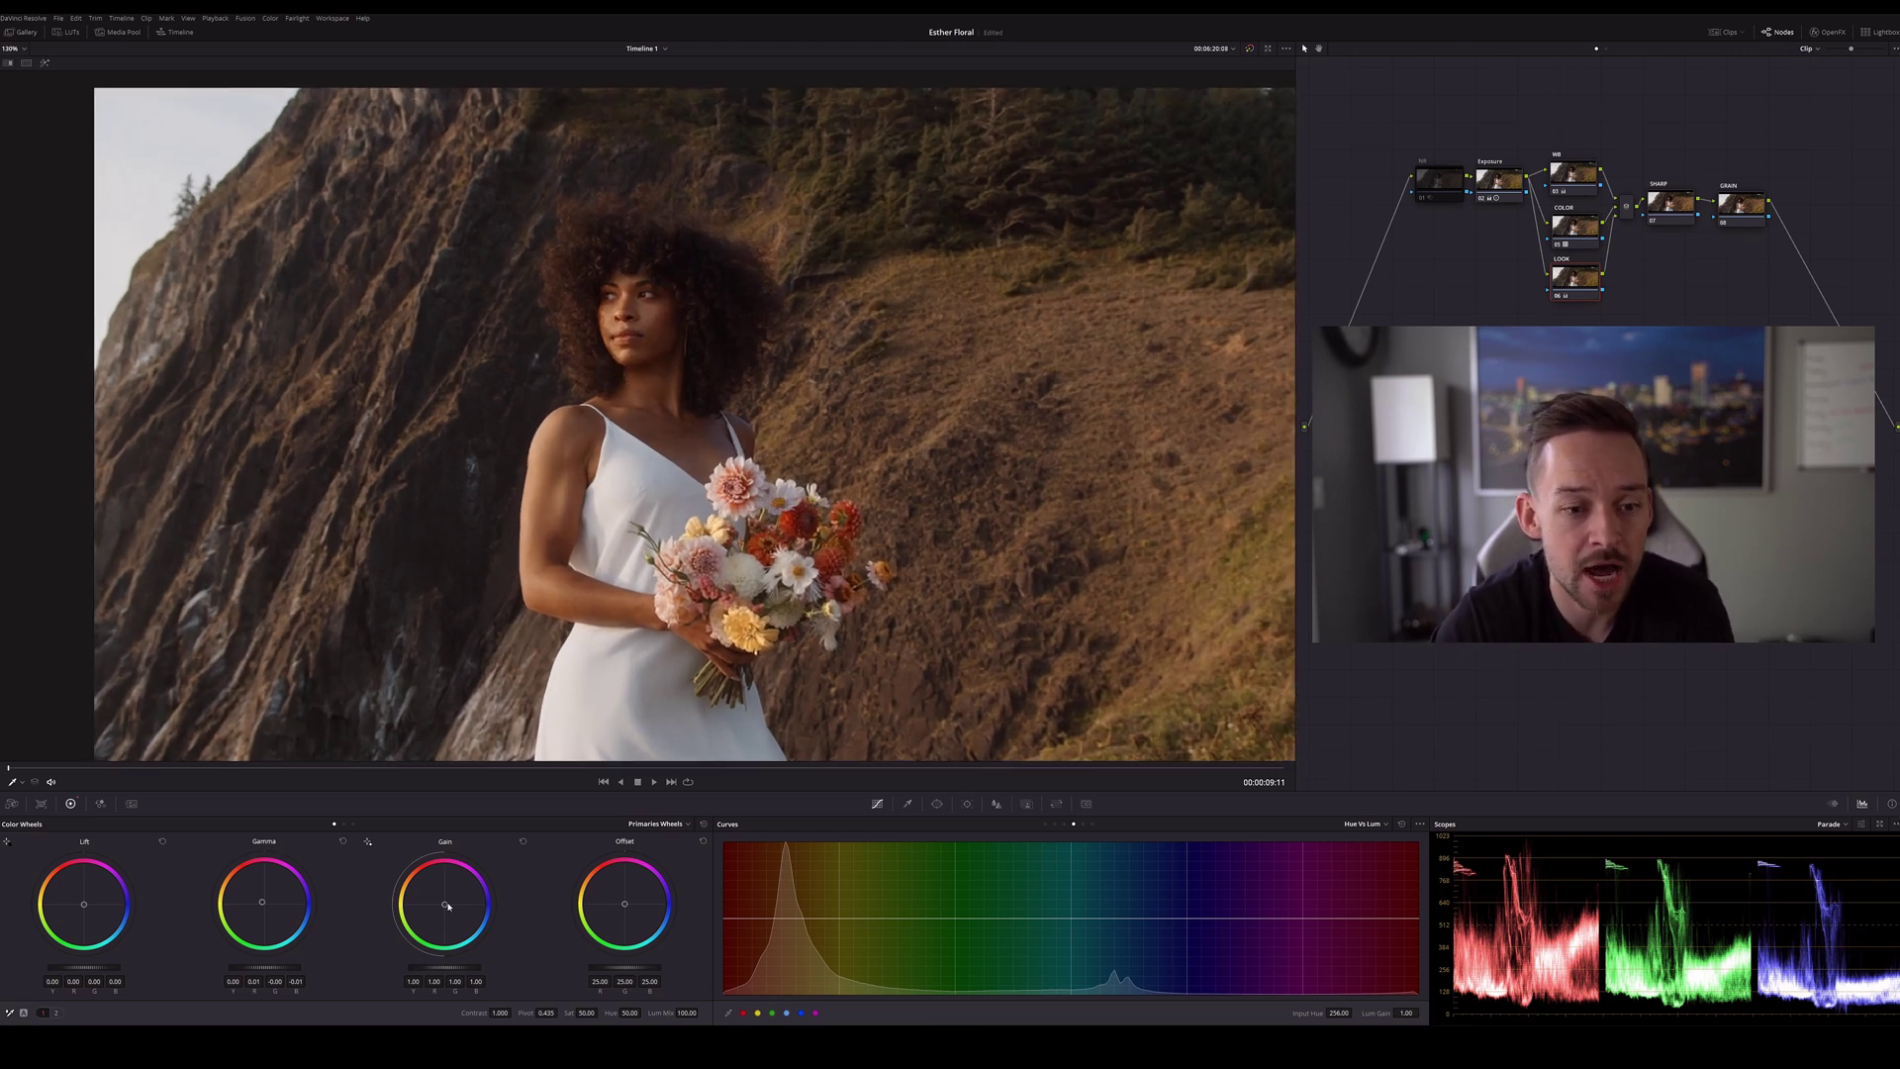
left_click_drag(446, 907, 444, 904)
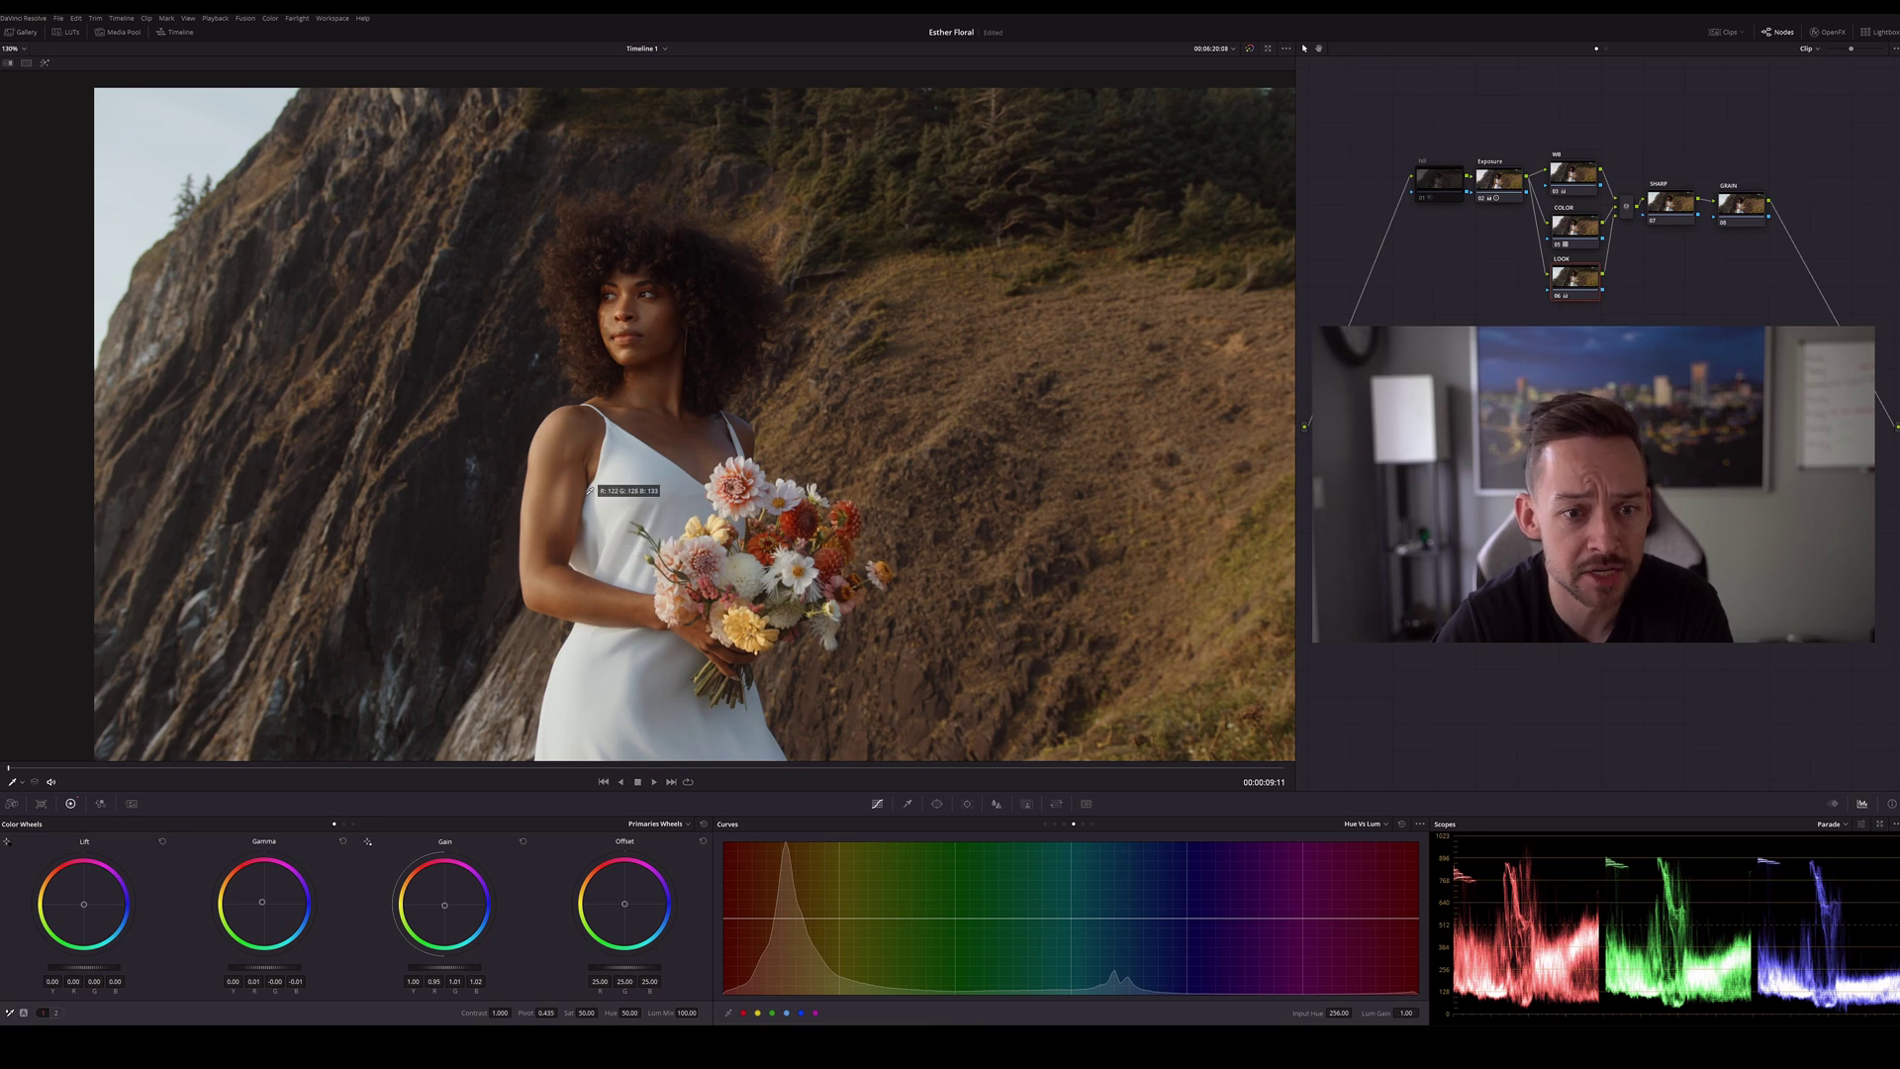
scroll(654, 486, "down", 3)
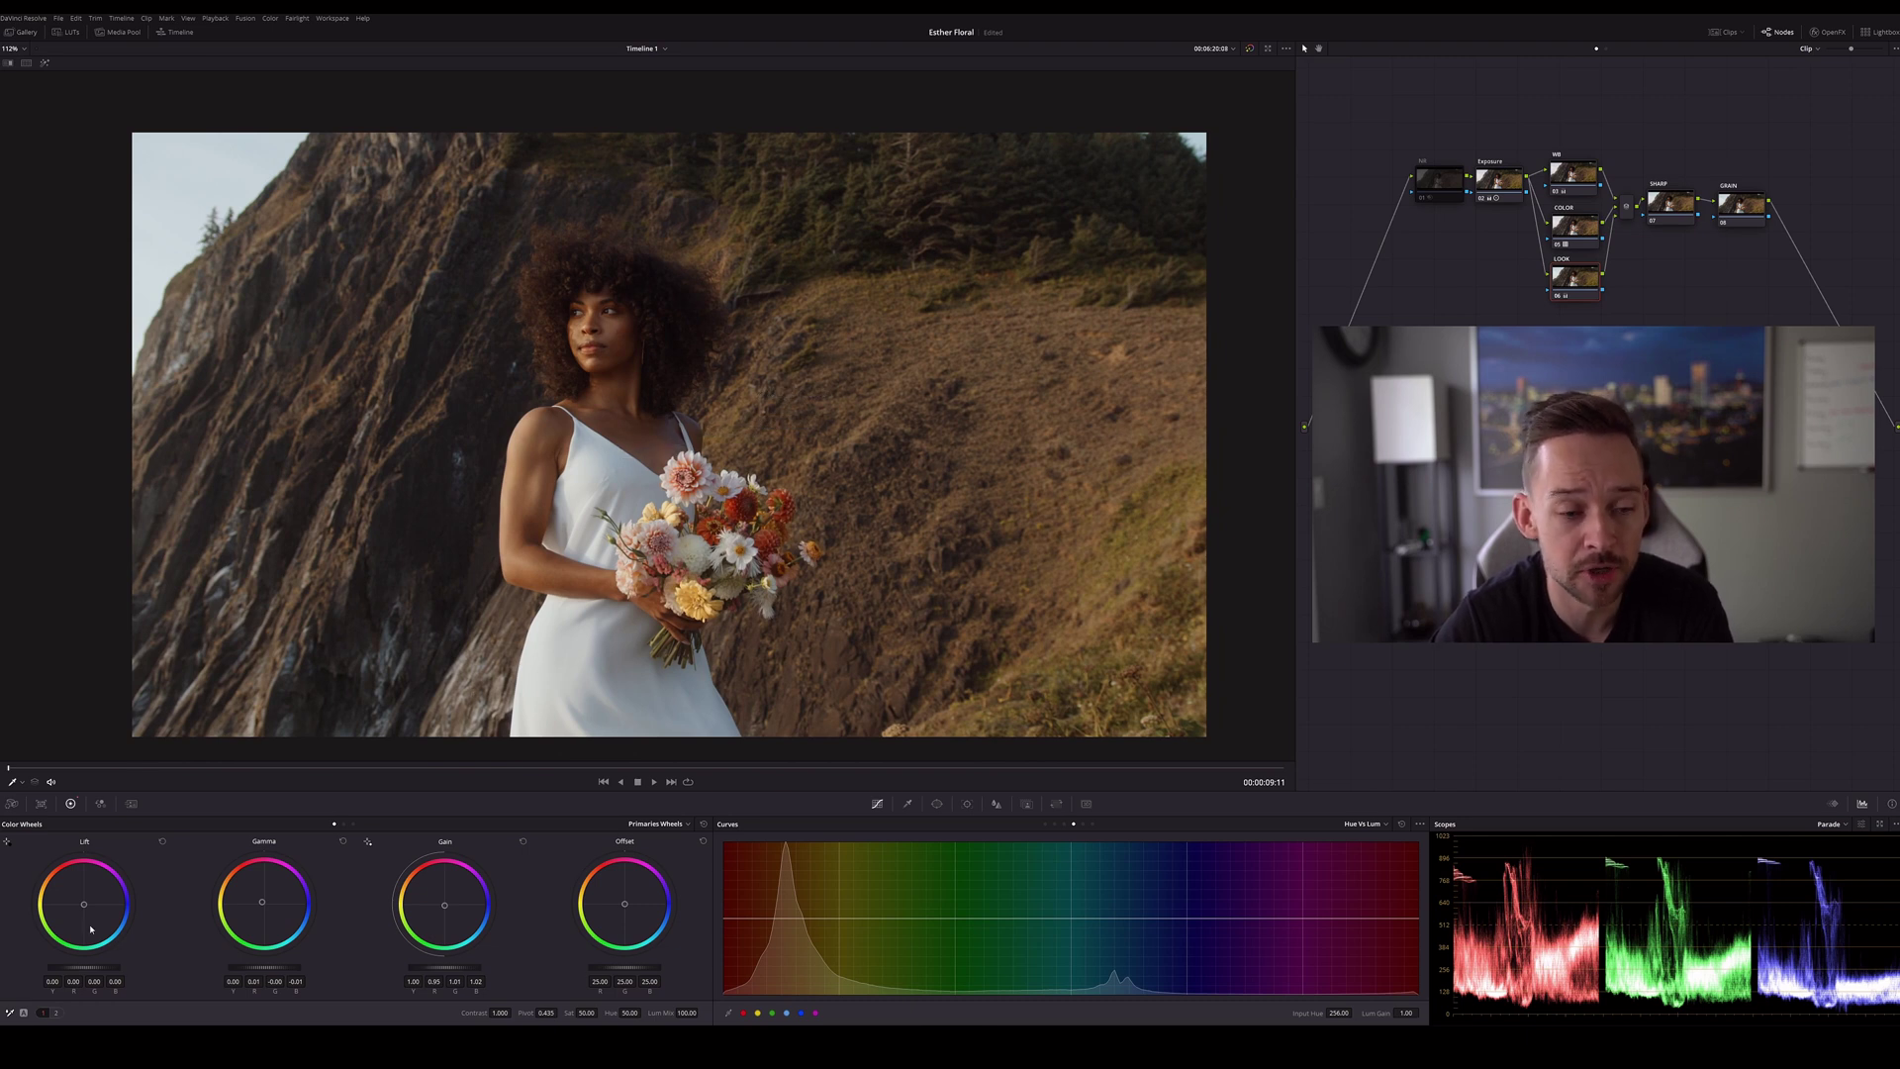
Set Midtone Detail to -27.50 on page 2 of the primaries bar, then disable LOOK to compare
left_click(57, 1012)
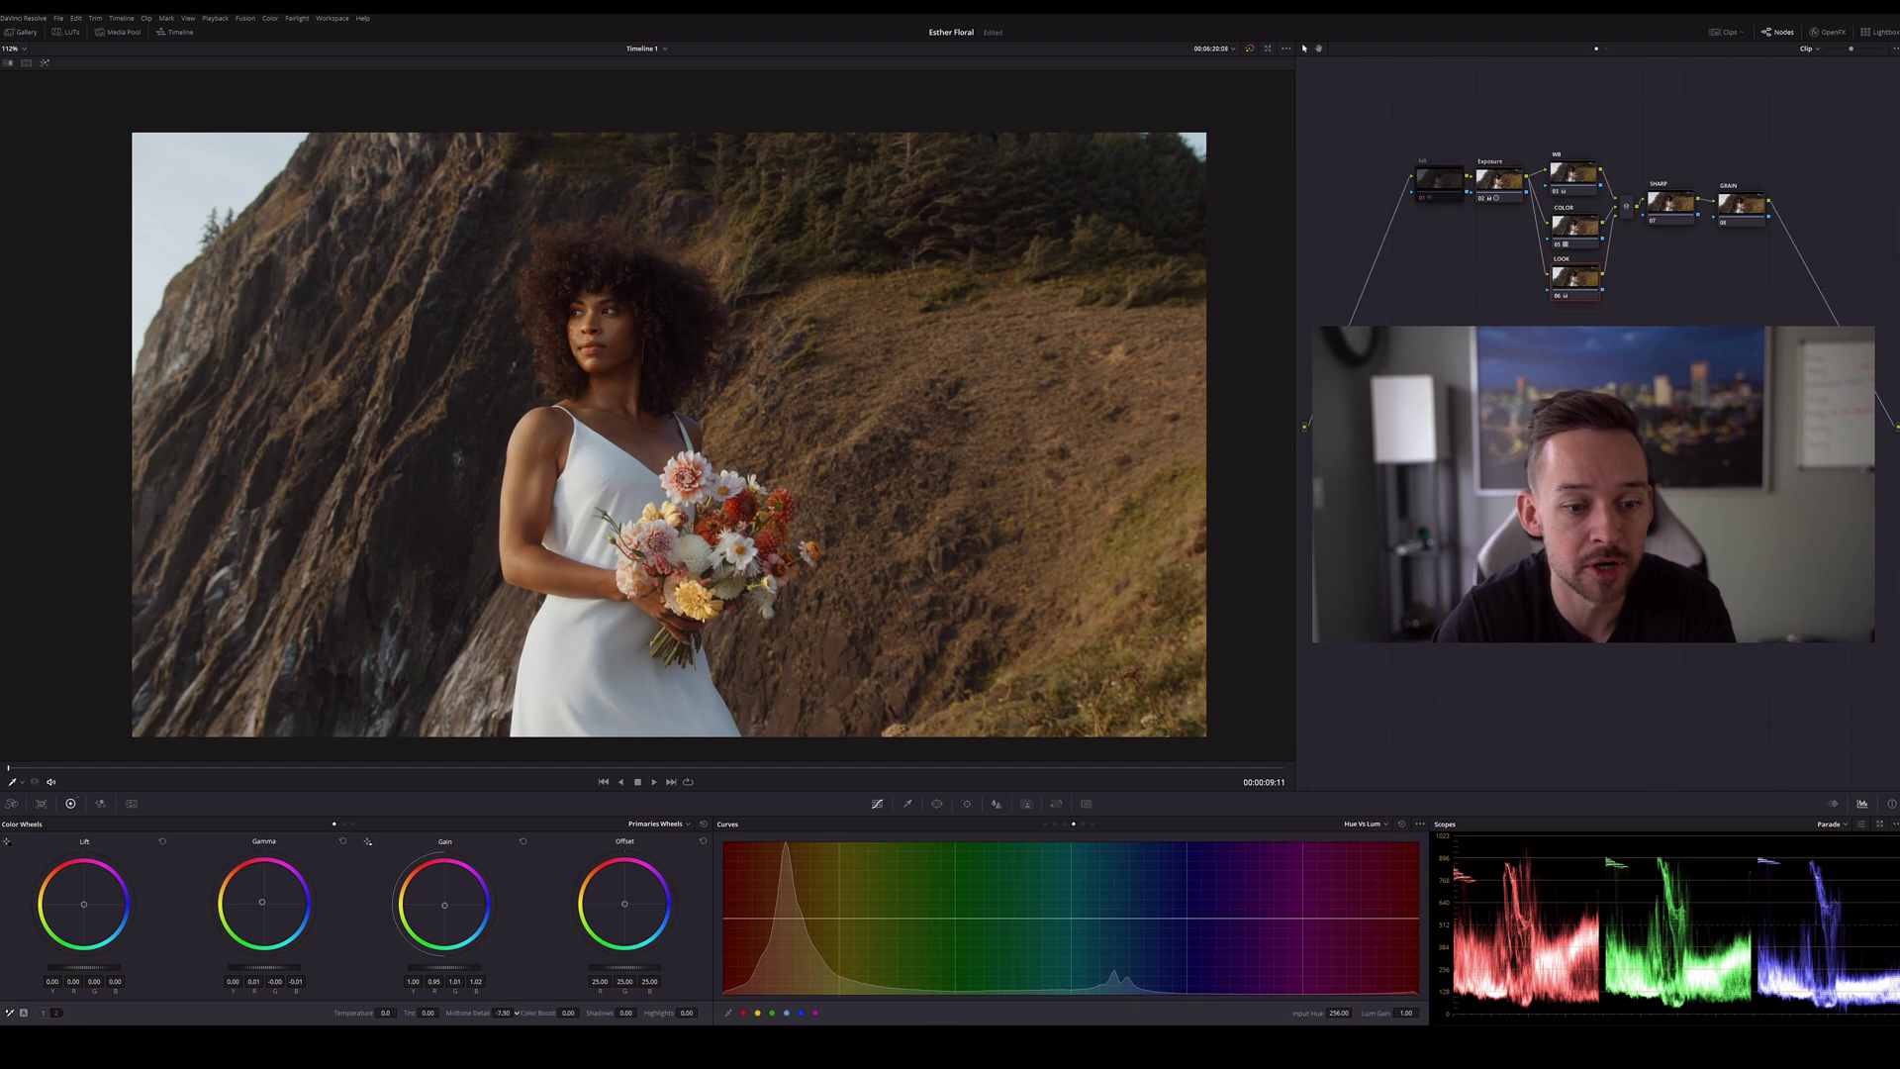
left_click_drag(515, 1013, 513, 1013)
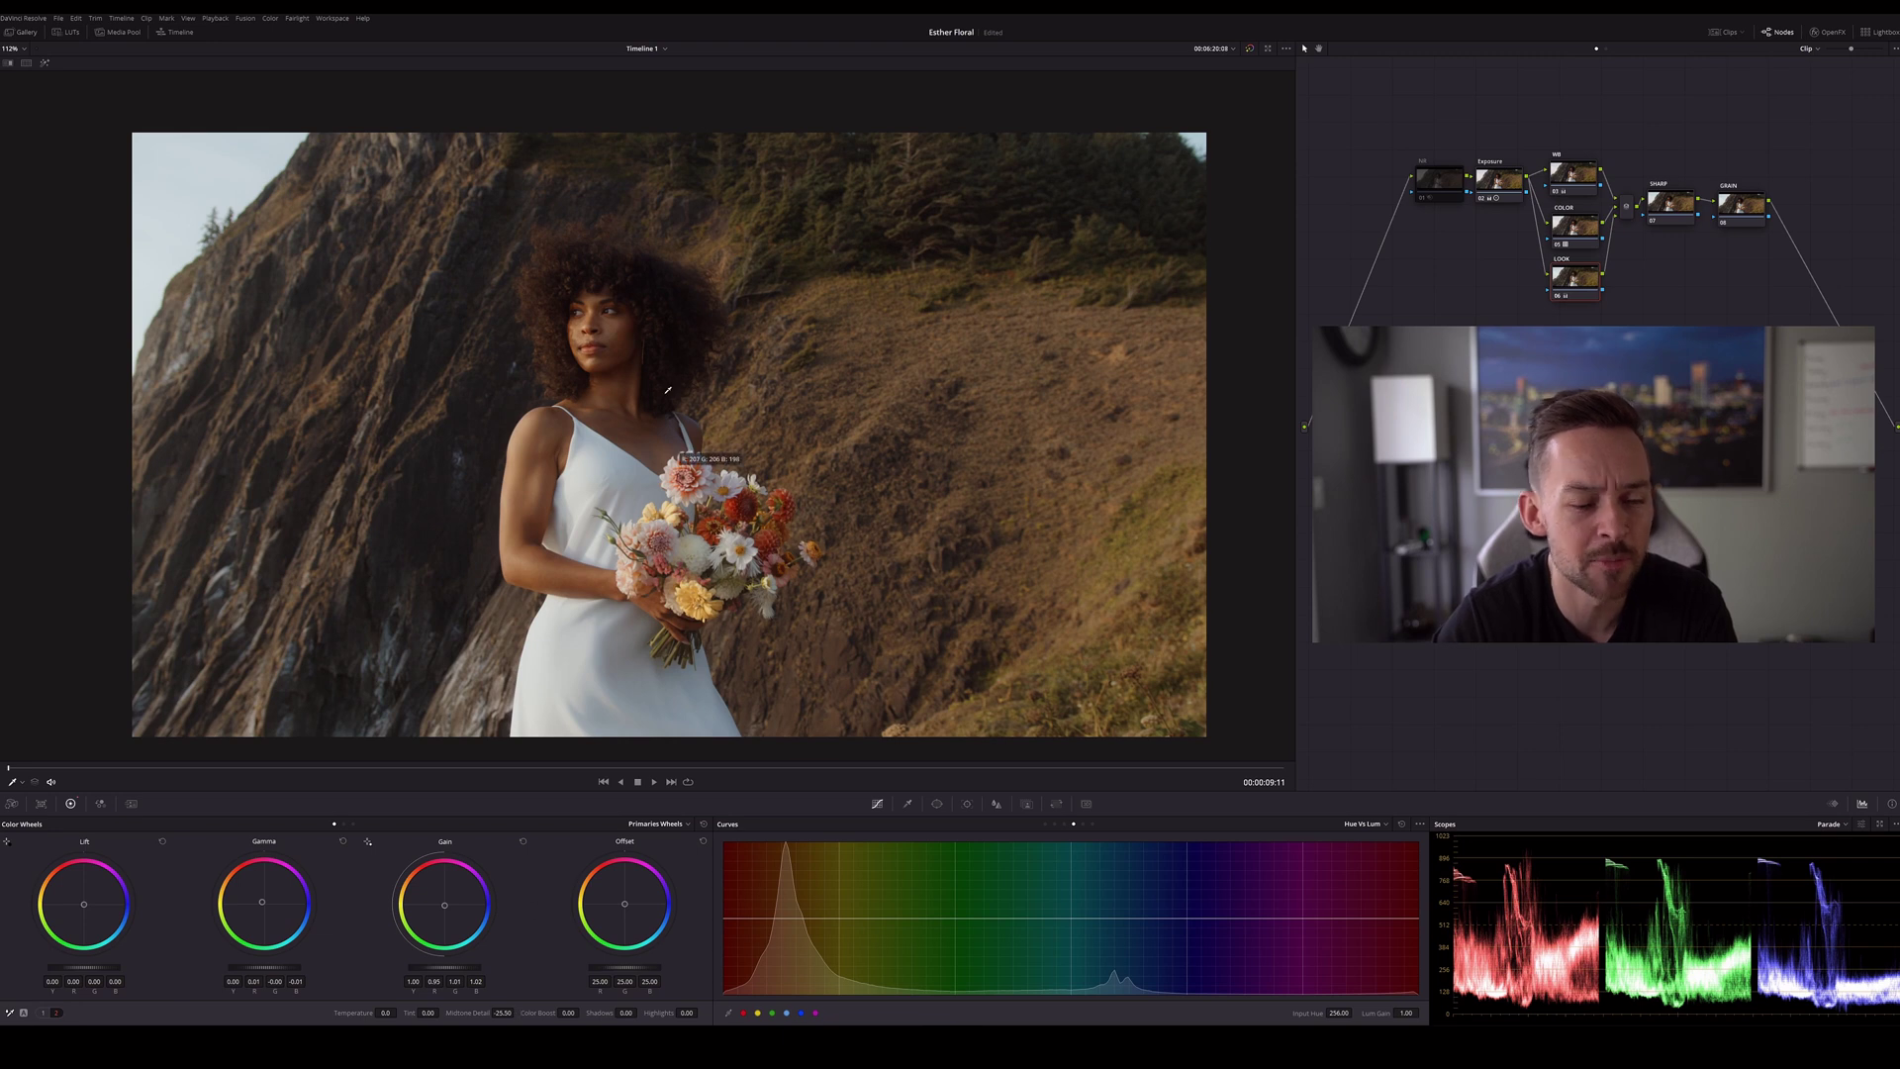
scroll(630, 317, "left", 2)
scroll(631, 345, "up", 2)
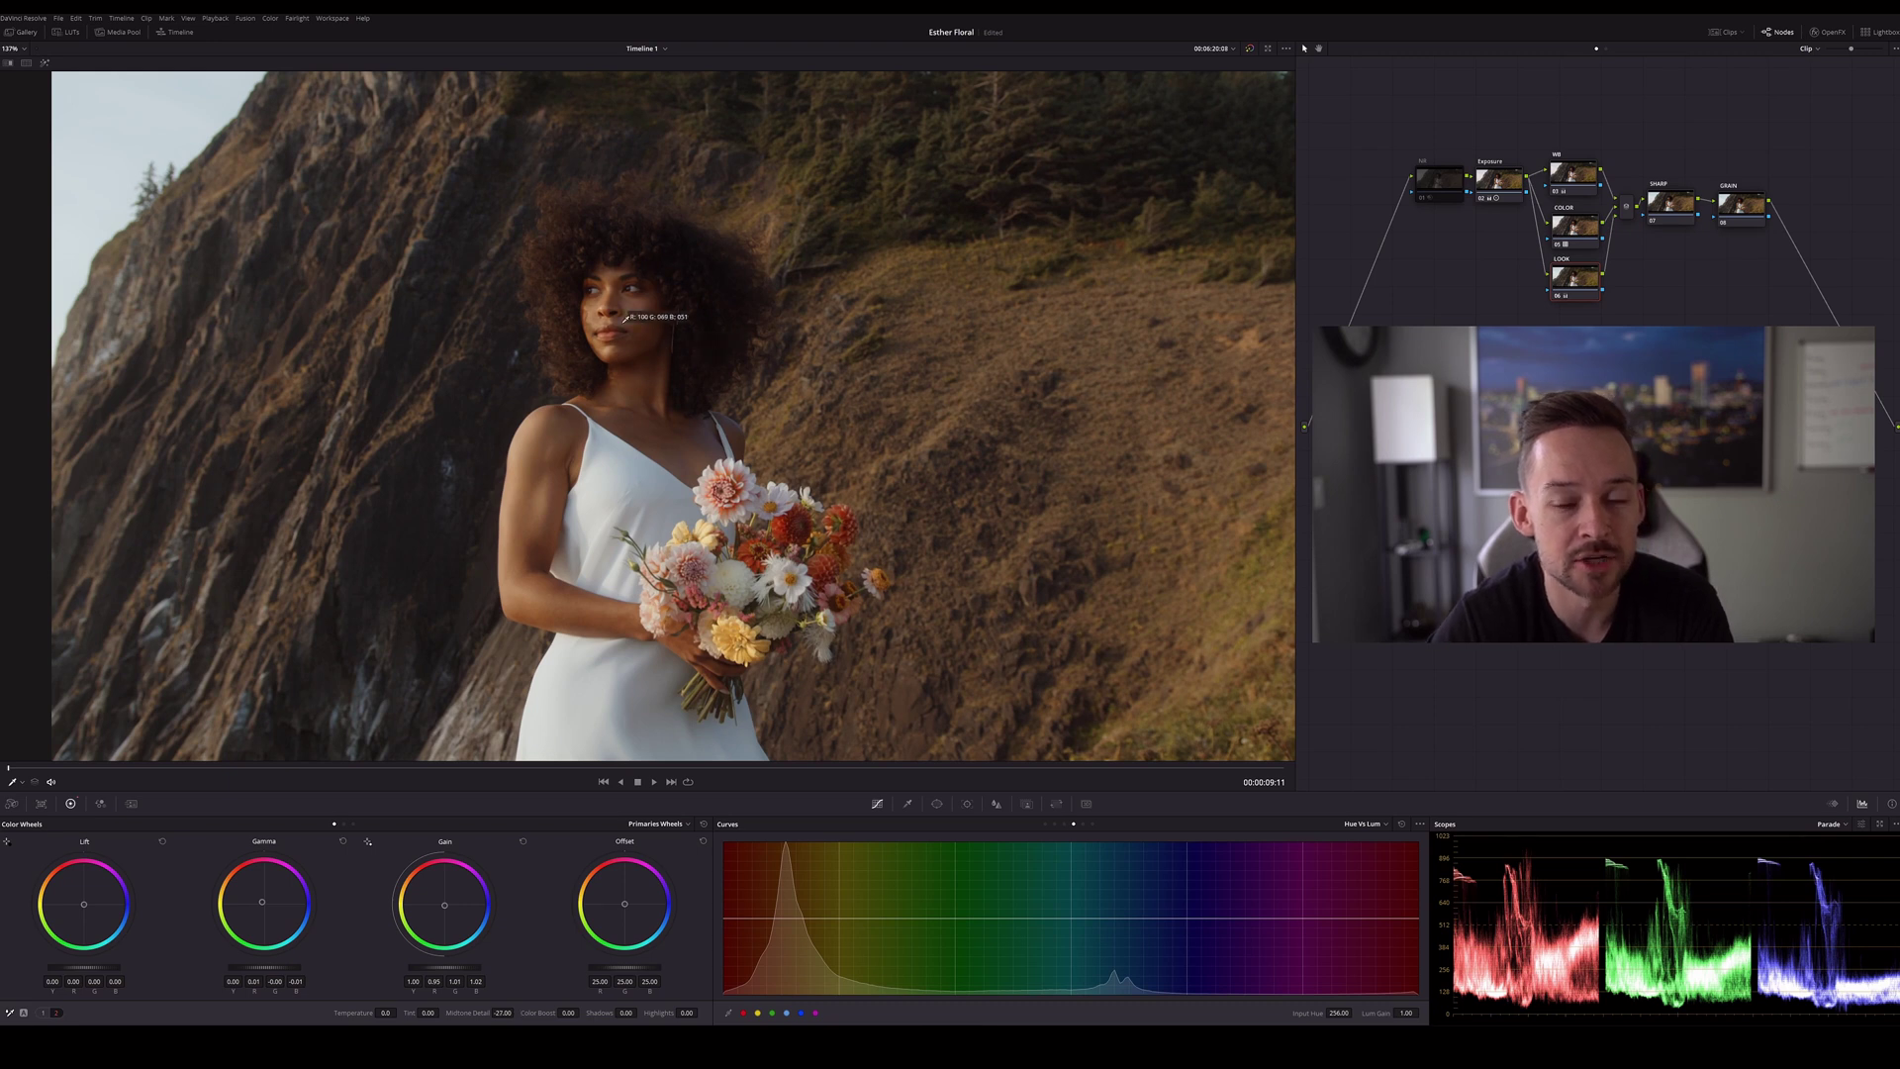
key("ctrl+d")
key("ctrl+d")
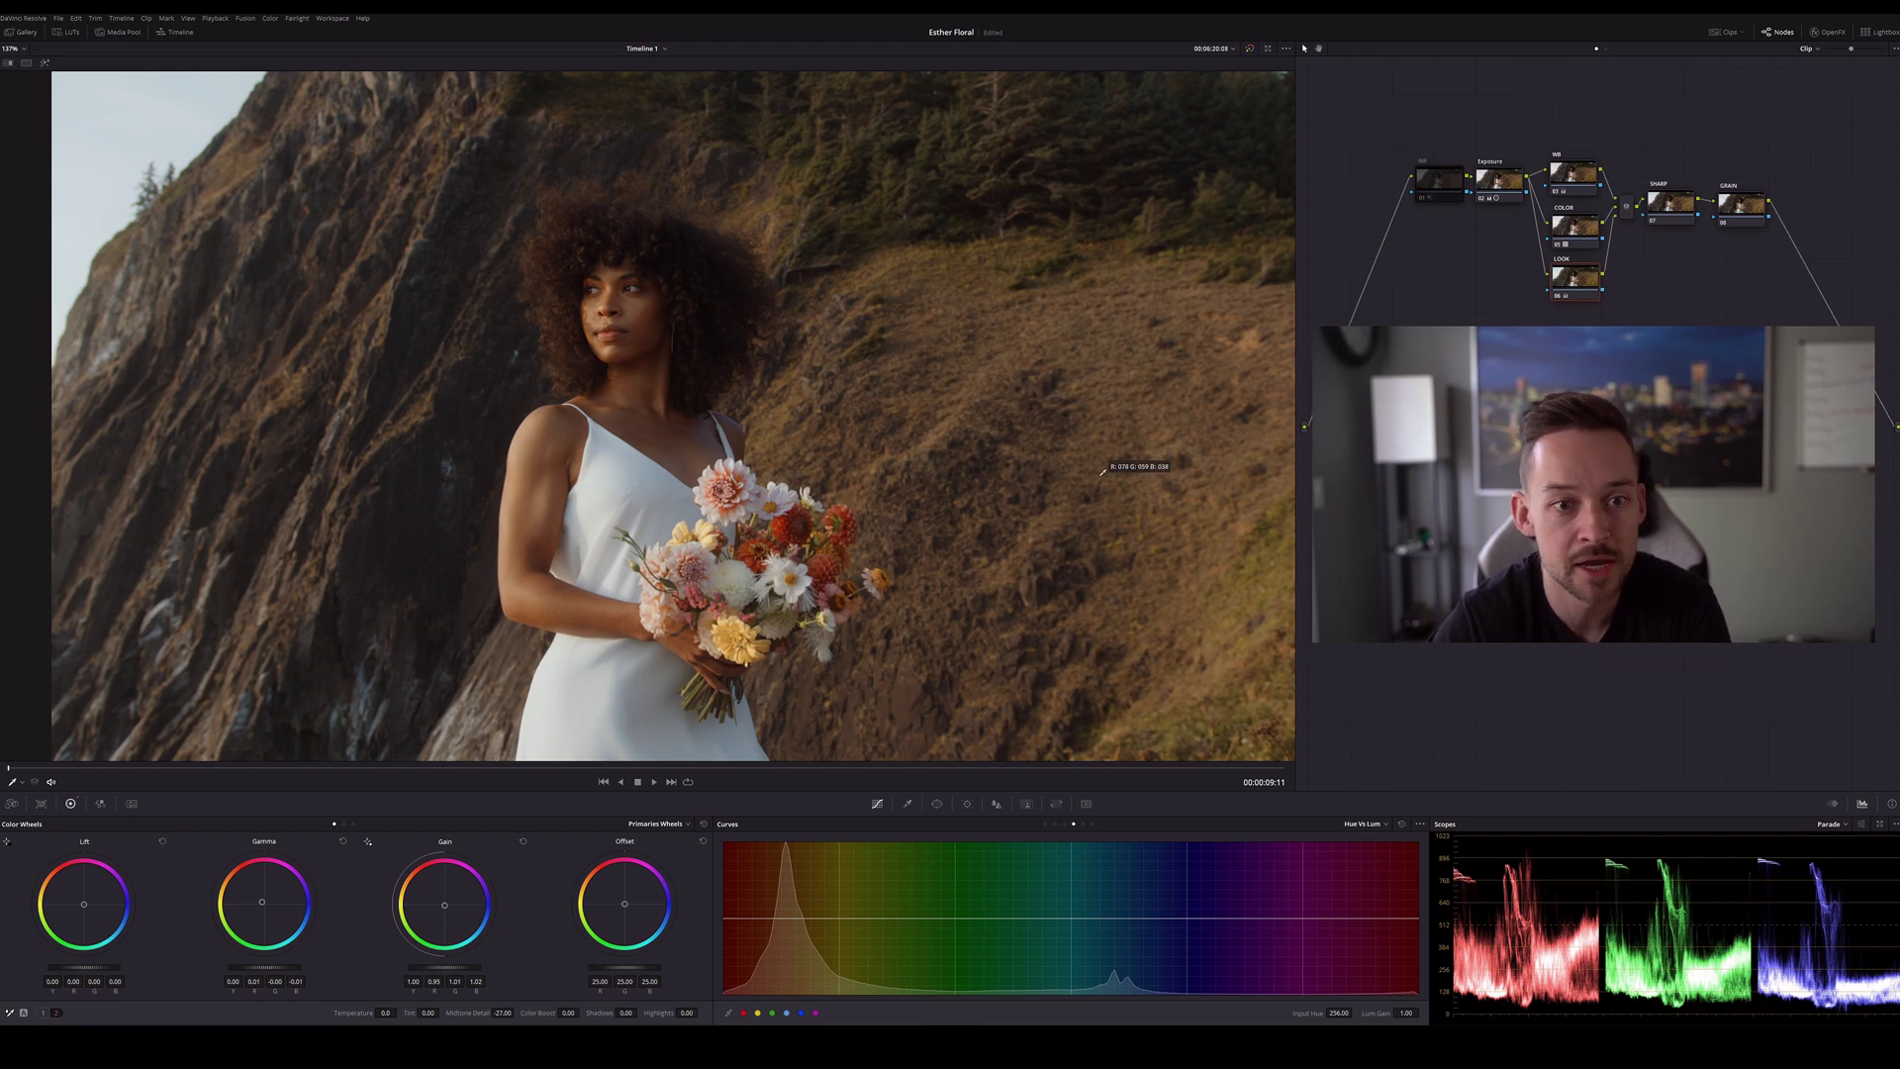
Trim the Primaries Sat value from 46.40 down to about 45.20
scroll(898, 381, "down", 2)
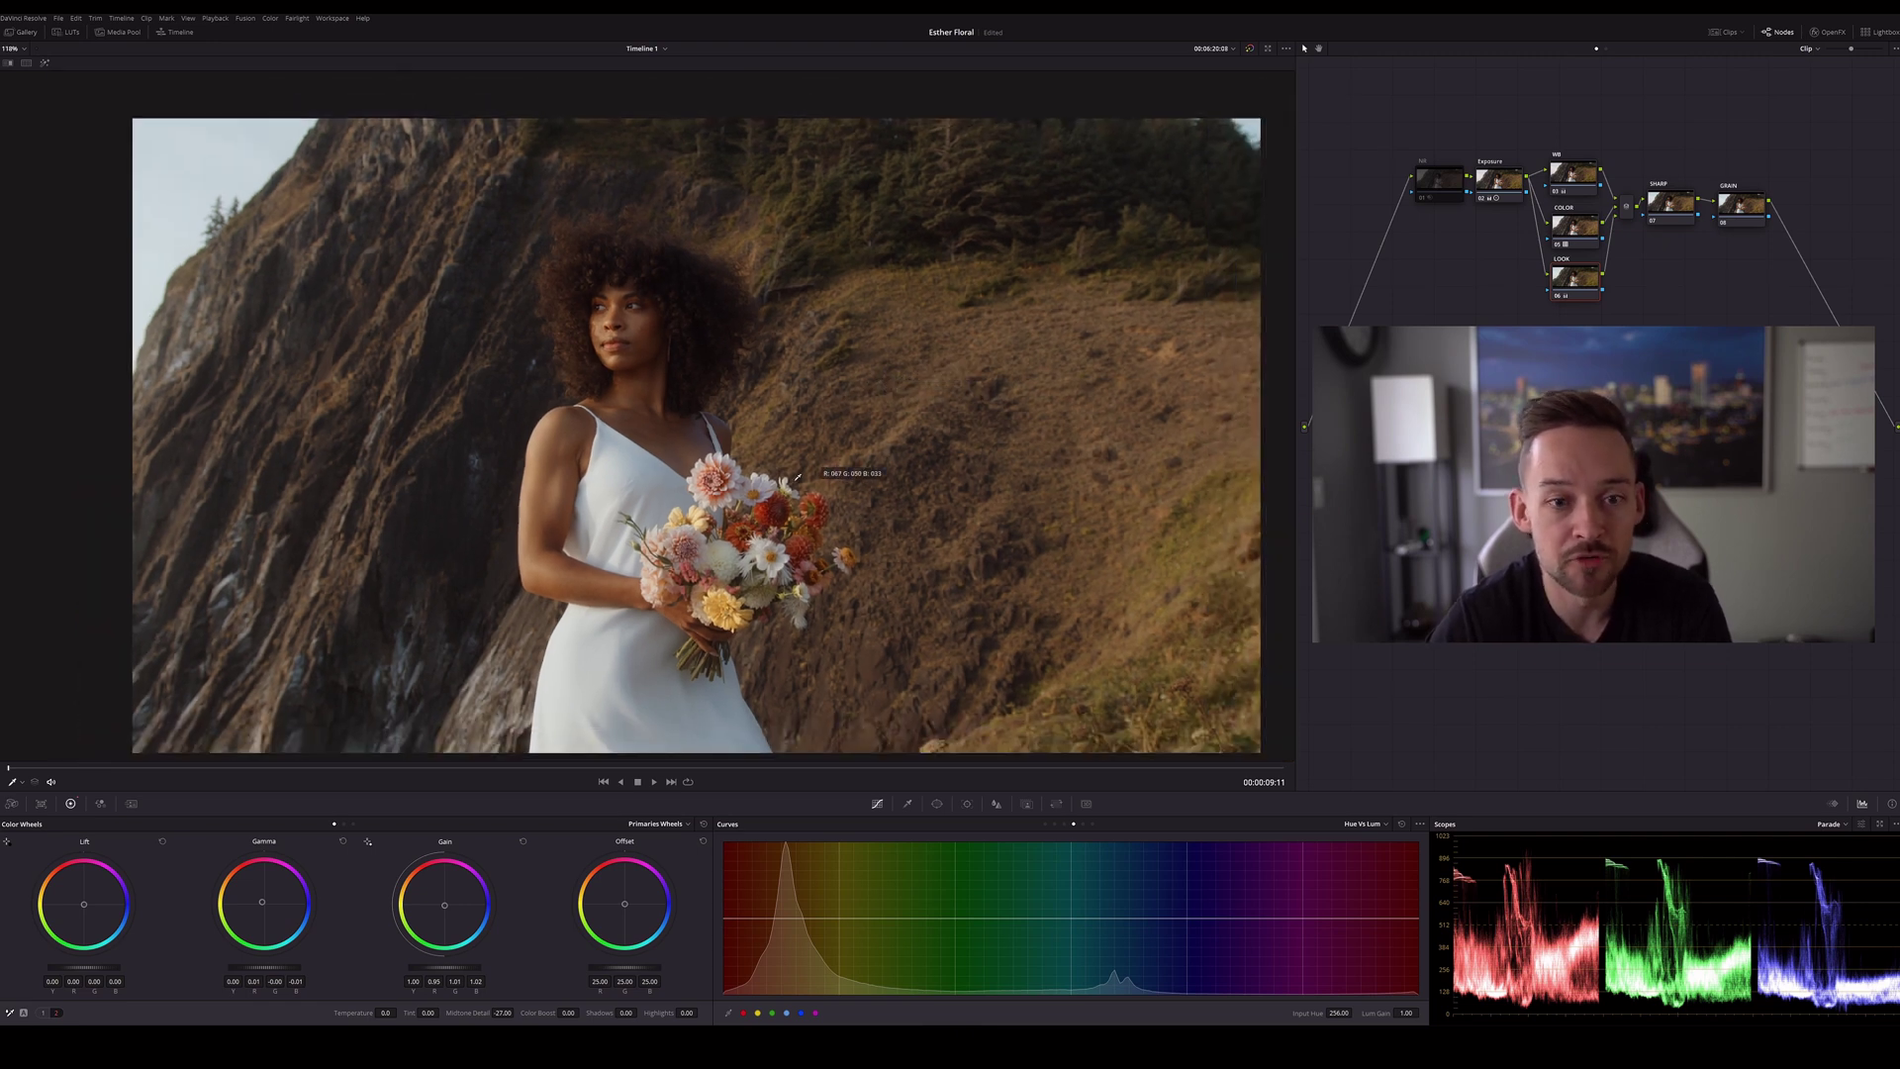
scroll(792, 508, "down", 2)
scroll(792, 508, "up", 2)
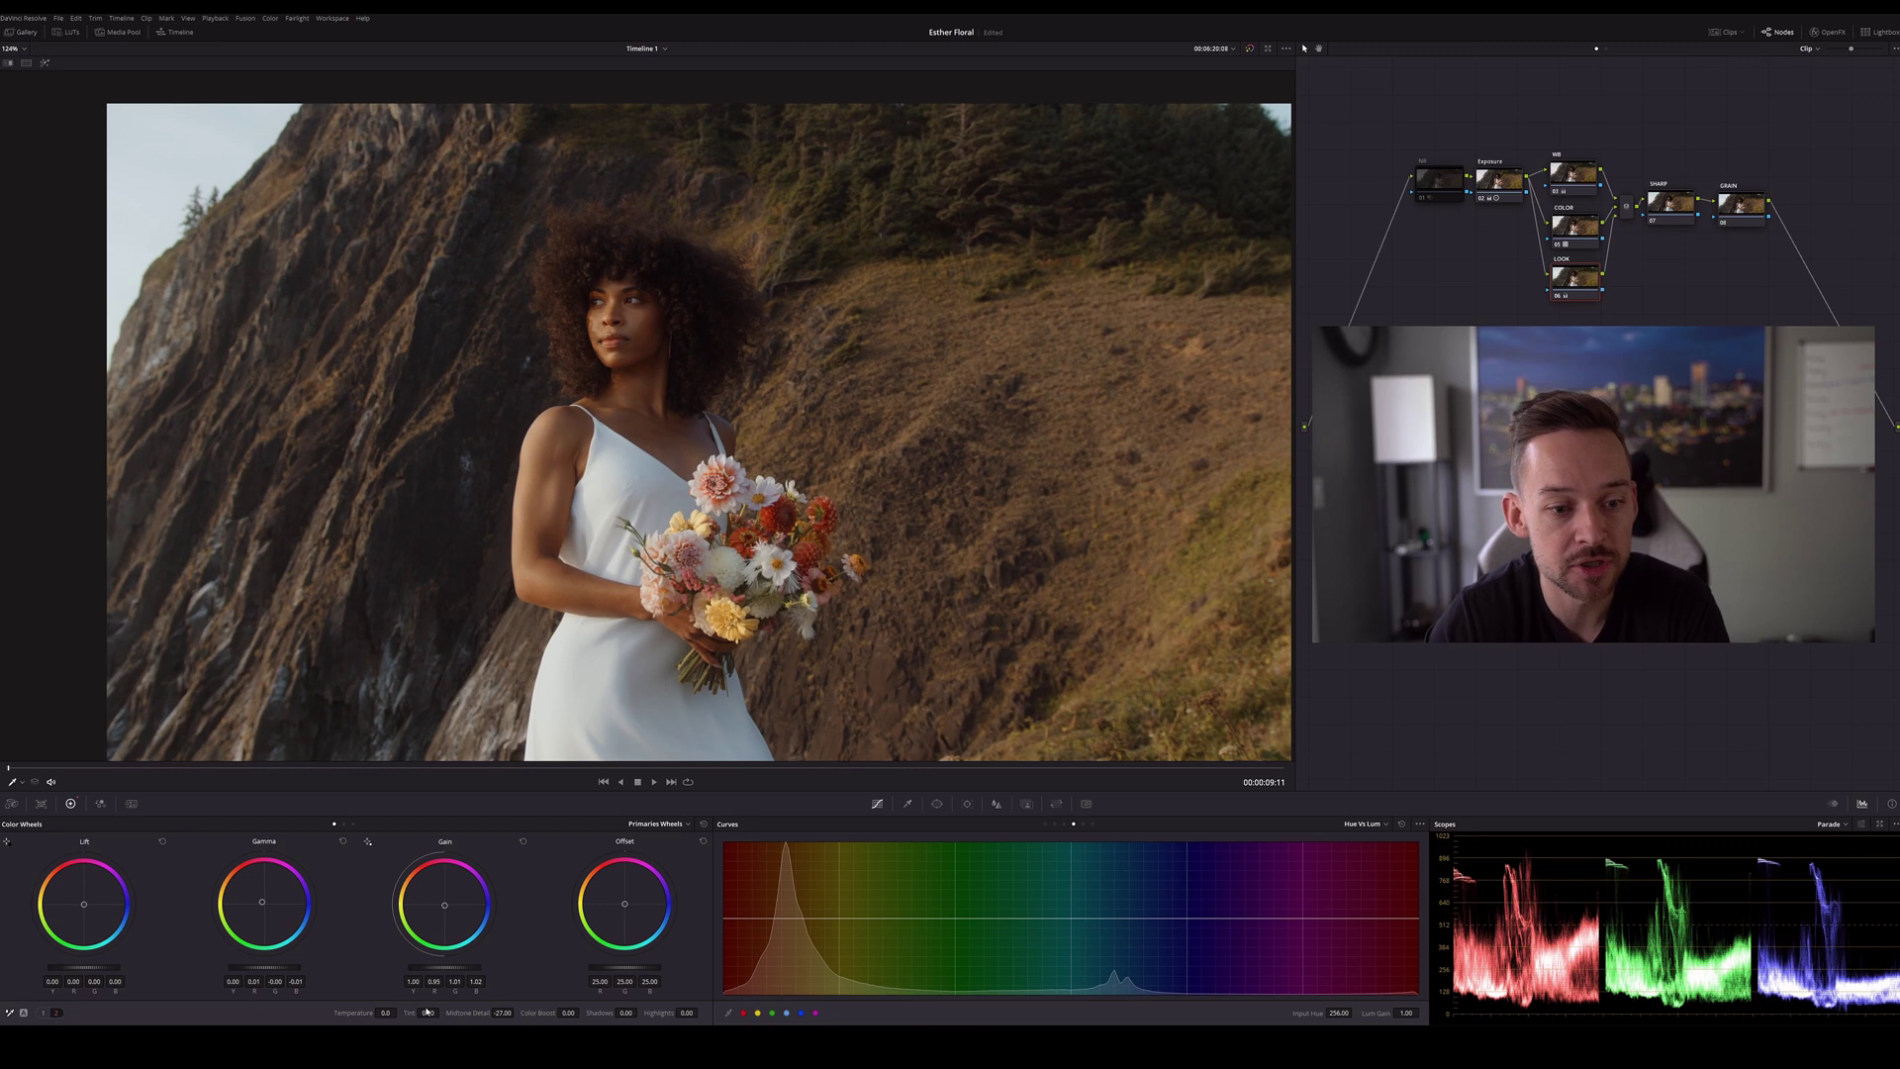
left_click(53, 1013)
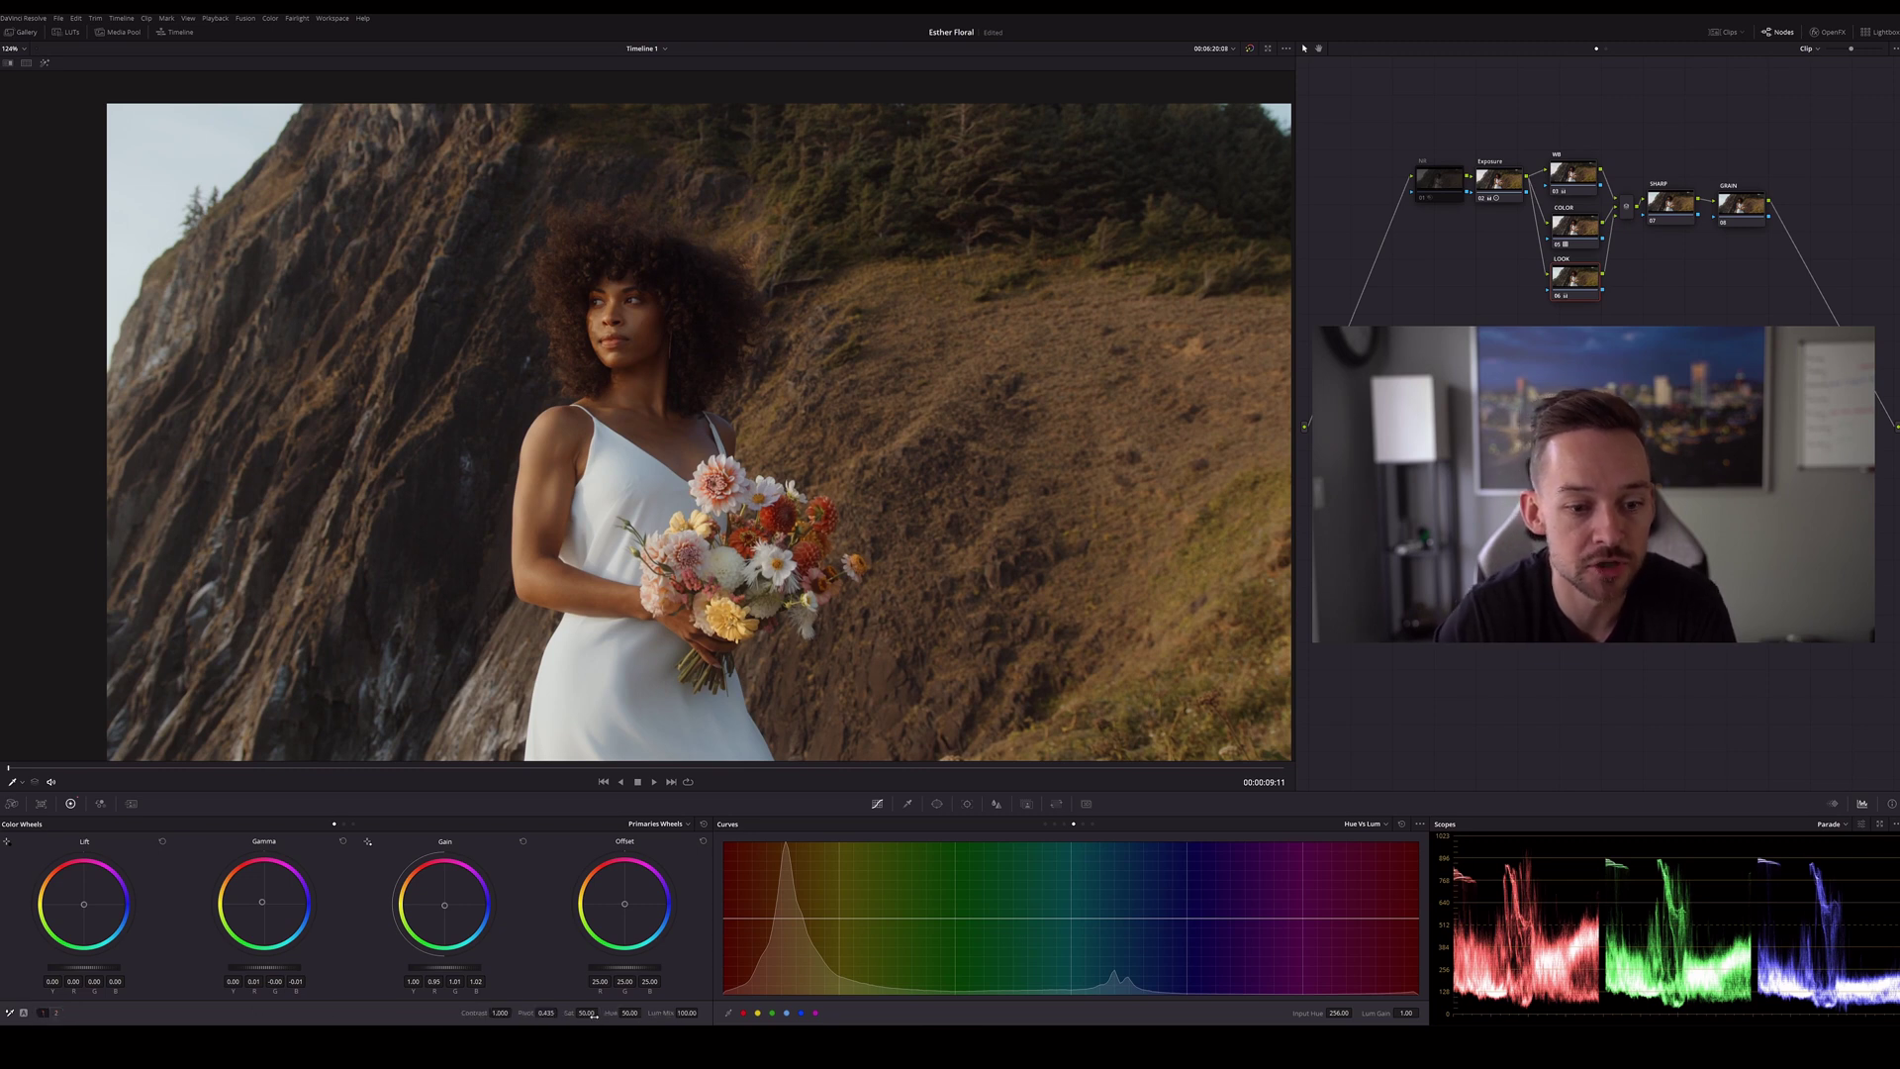
left_click_drag(588, 1013, 601, 1012)
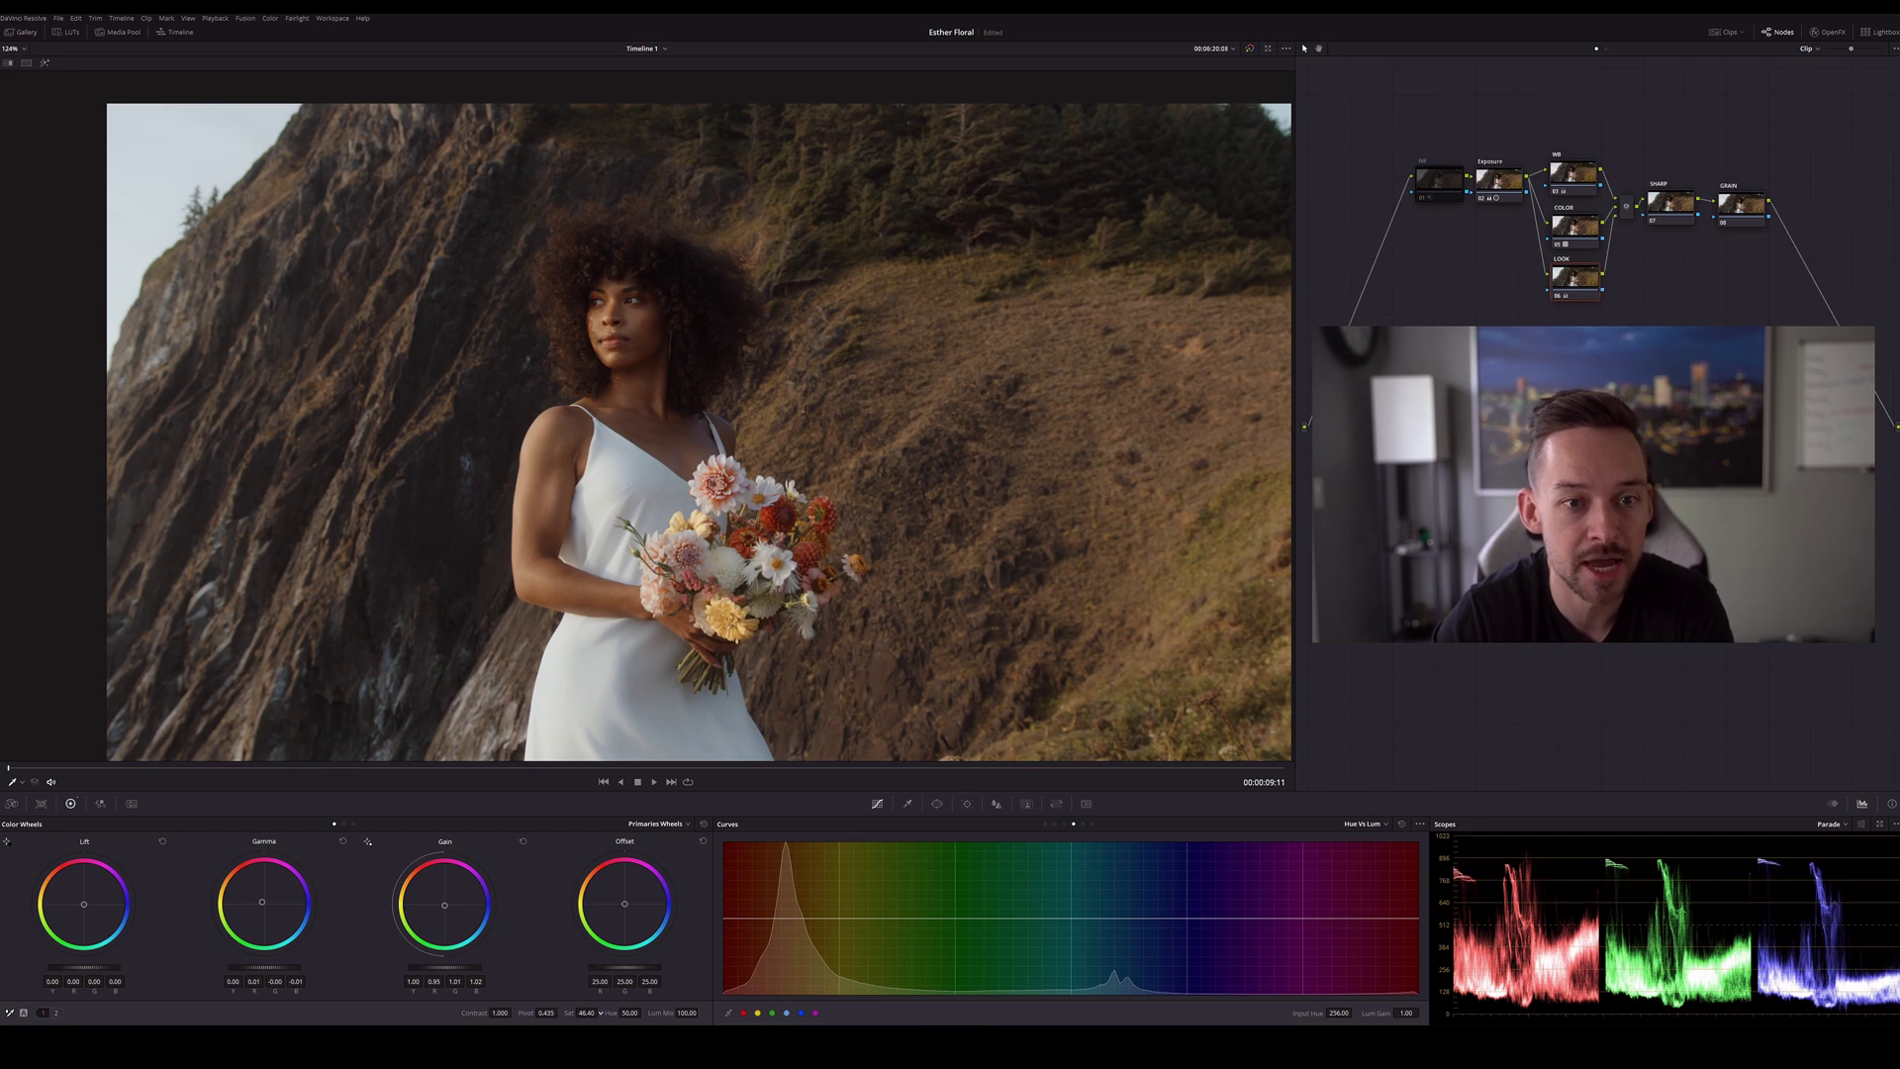
left_click_drag(600, 1012, 600, 1012)
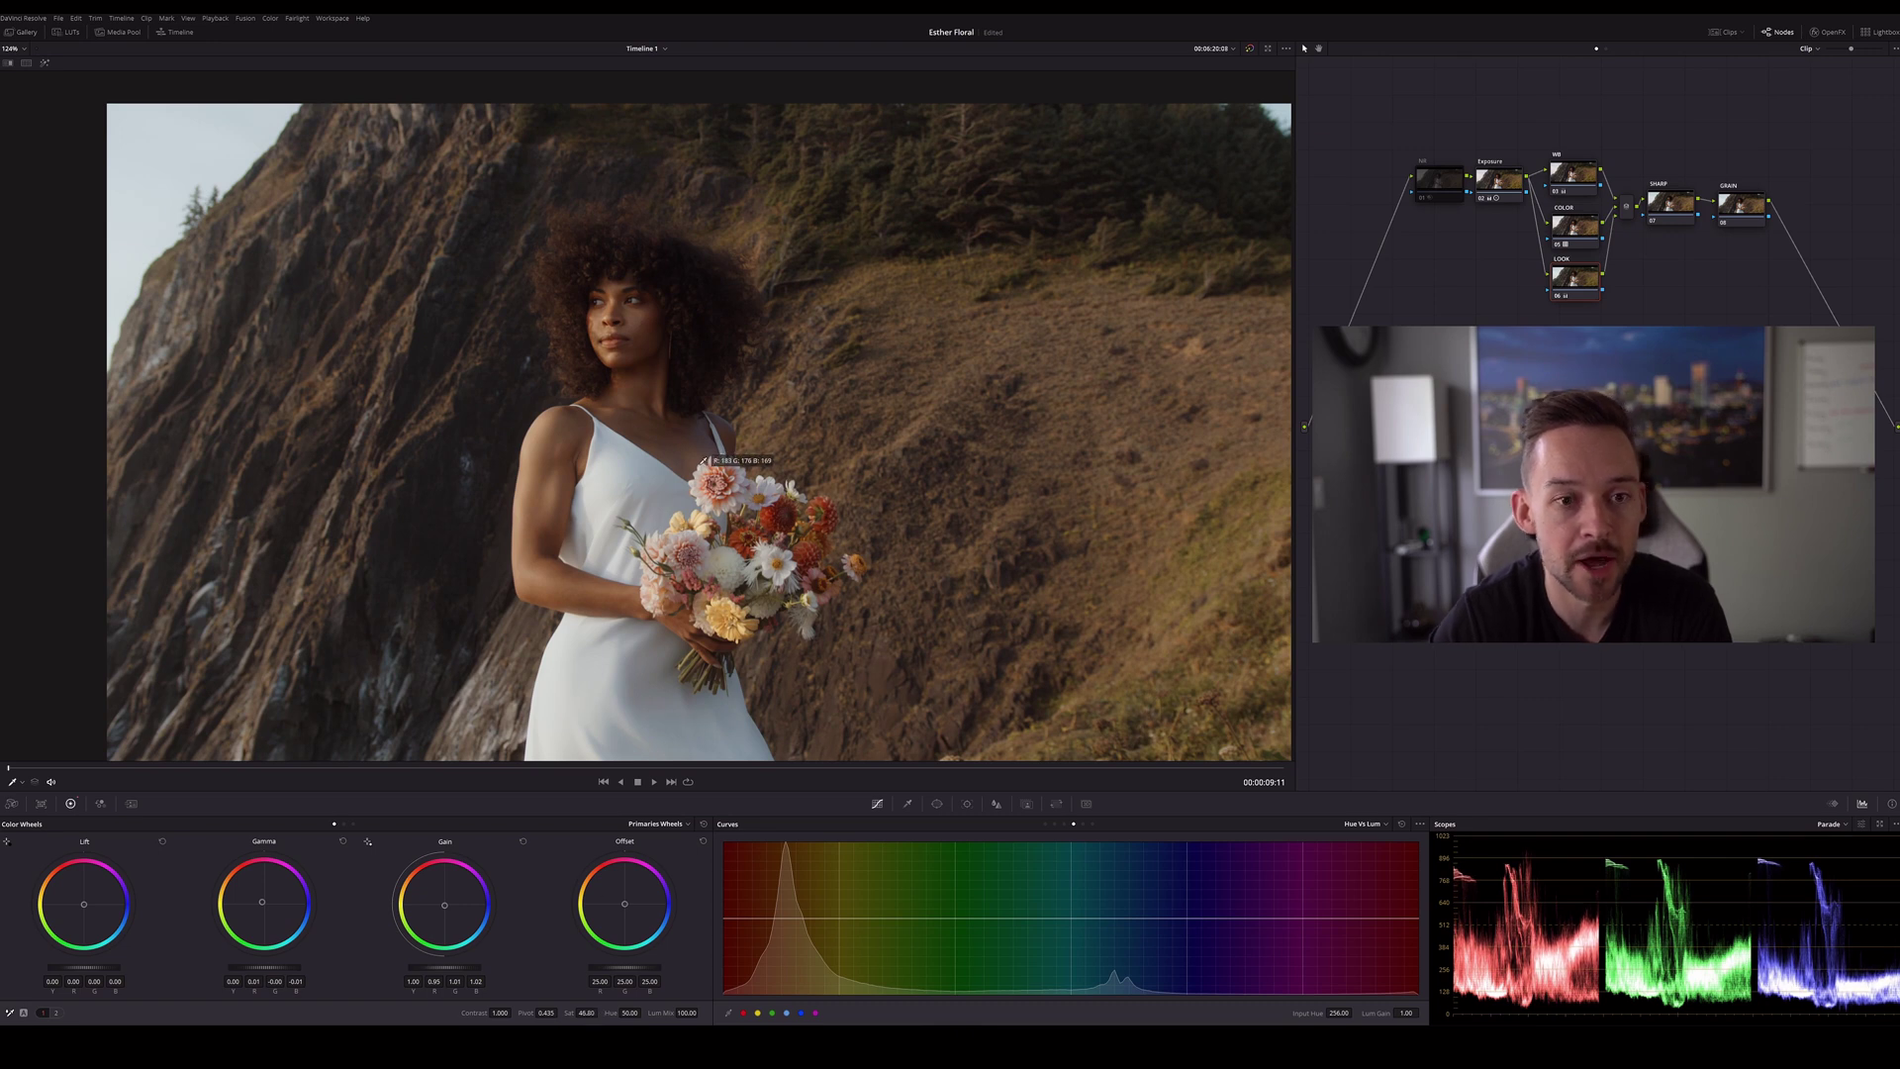
scroll(673, 307, "down", 1)
scroll(690, 319, "up", 1)
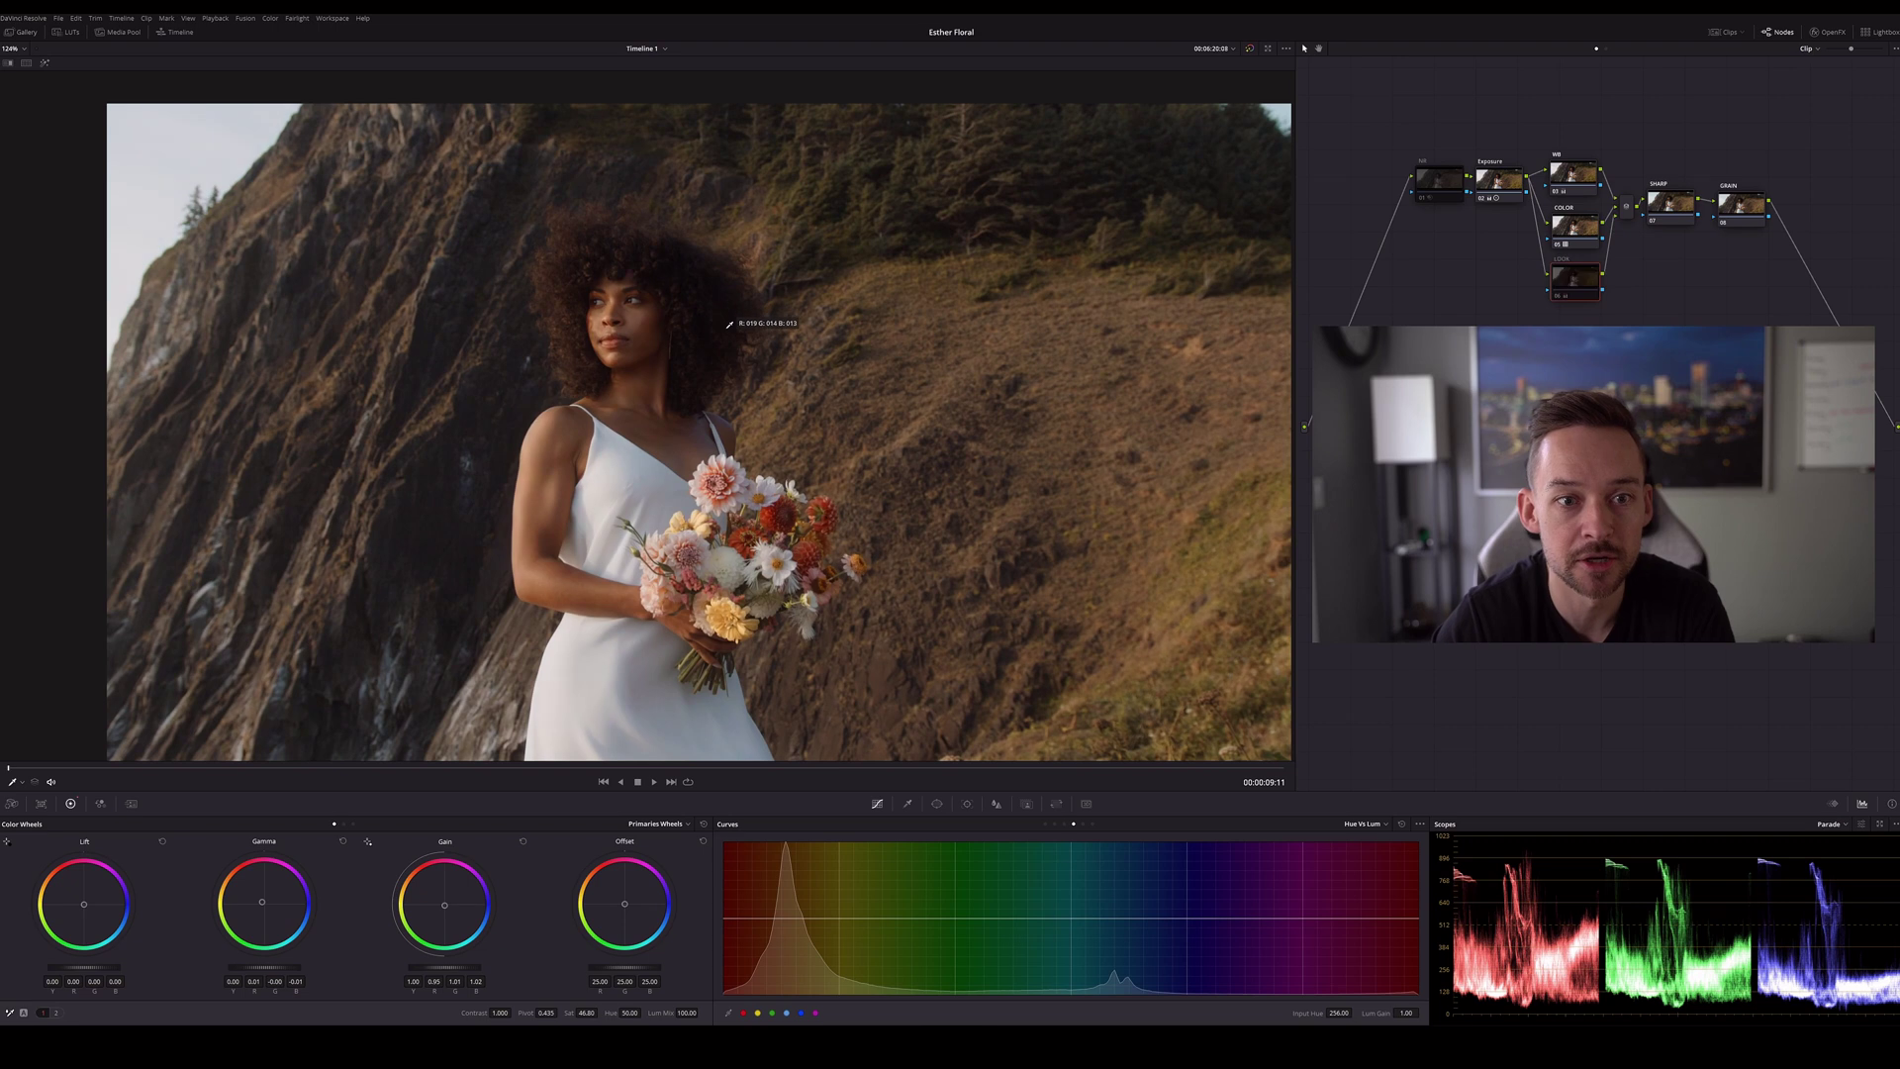
scroll(740, 324, "down", 1)
scroll(741, 322, "up", 1)
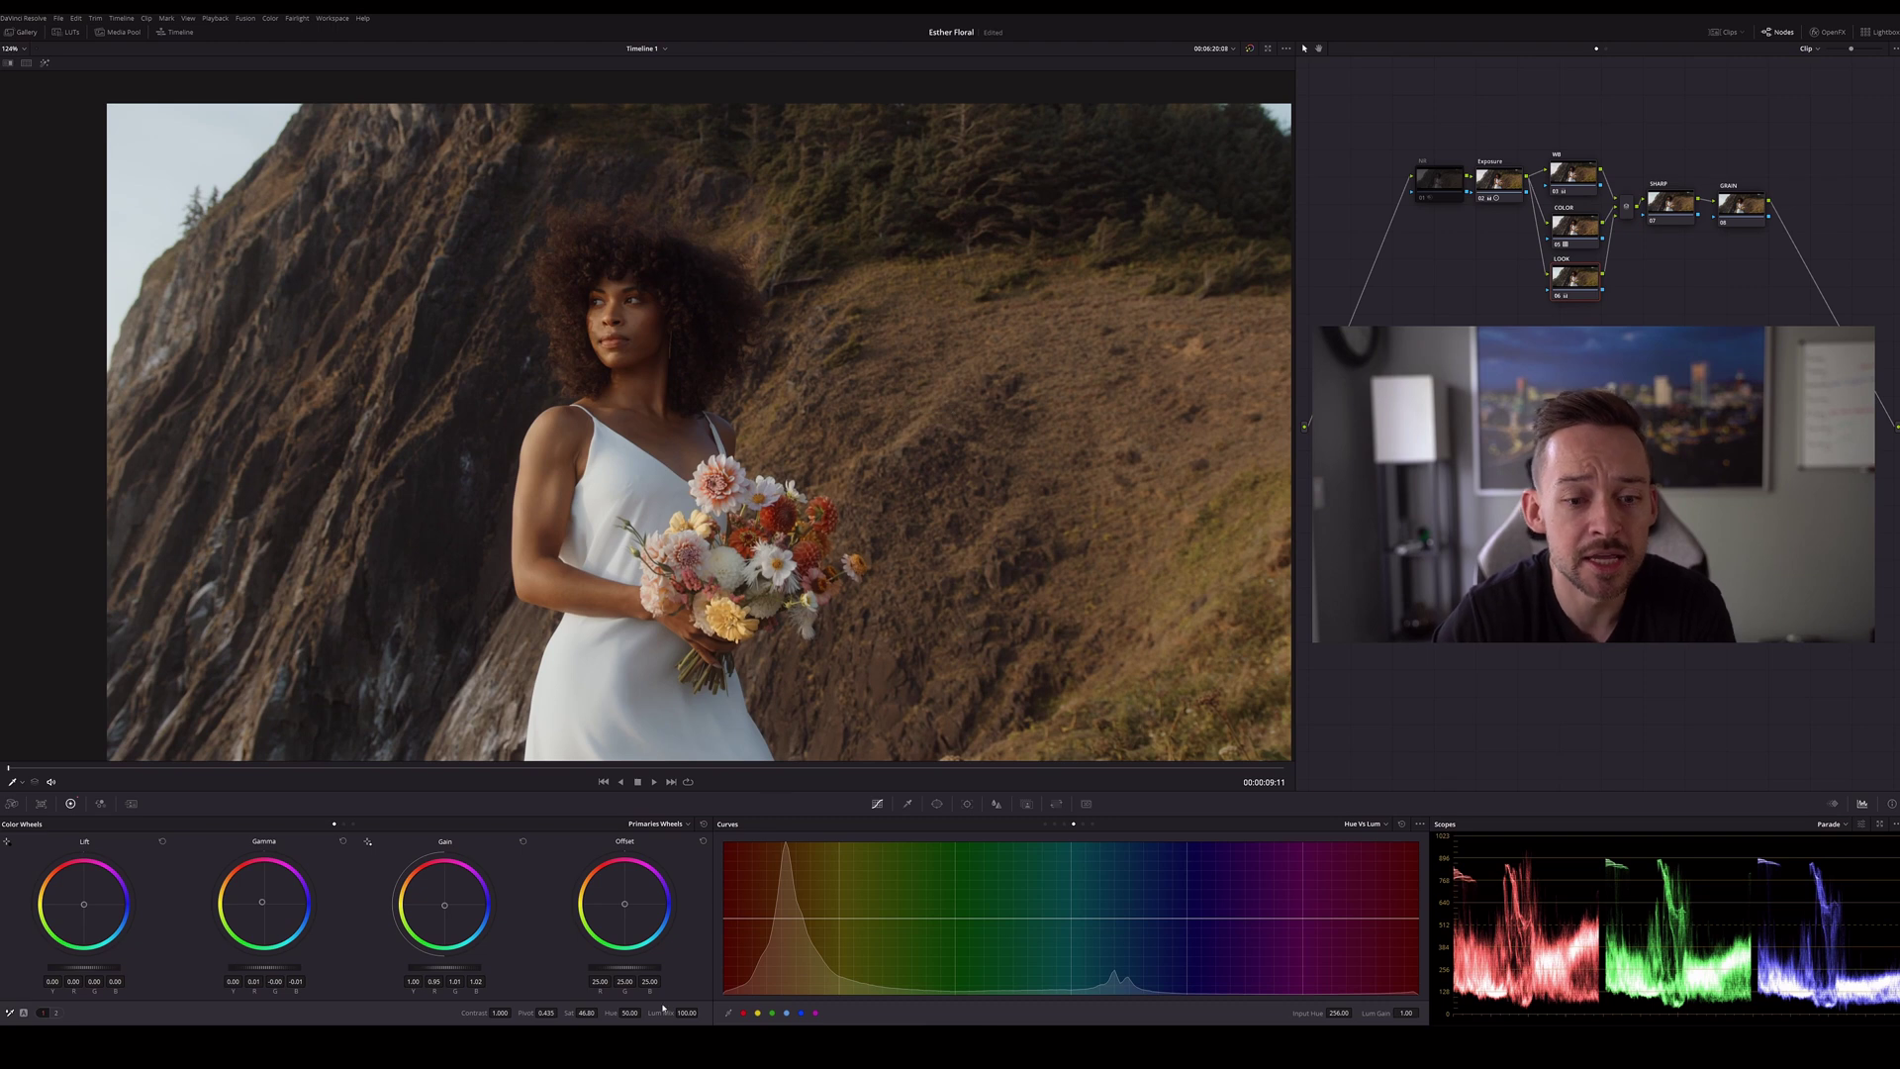
left_click_drag(601, 1013, 599, 1012)
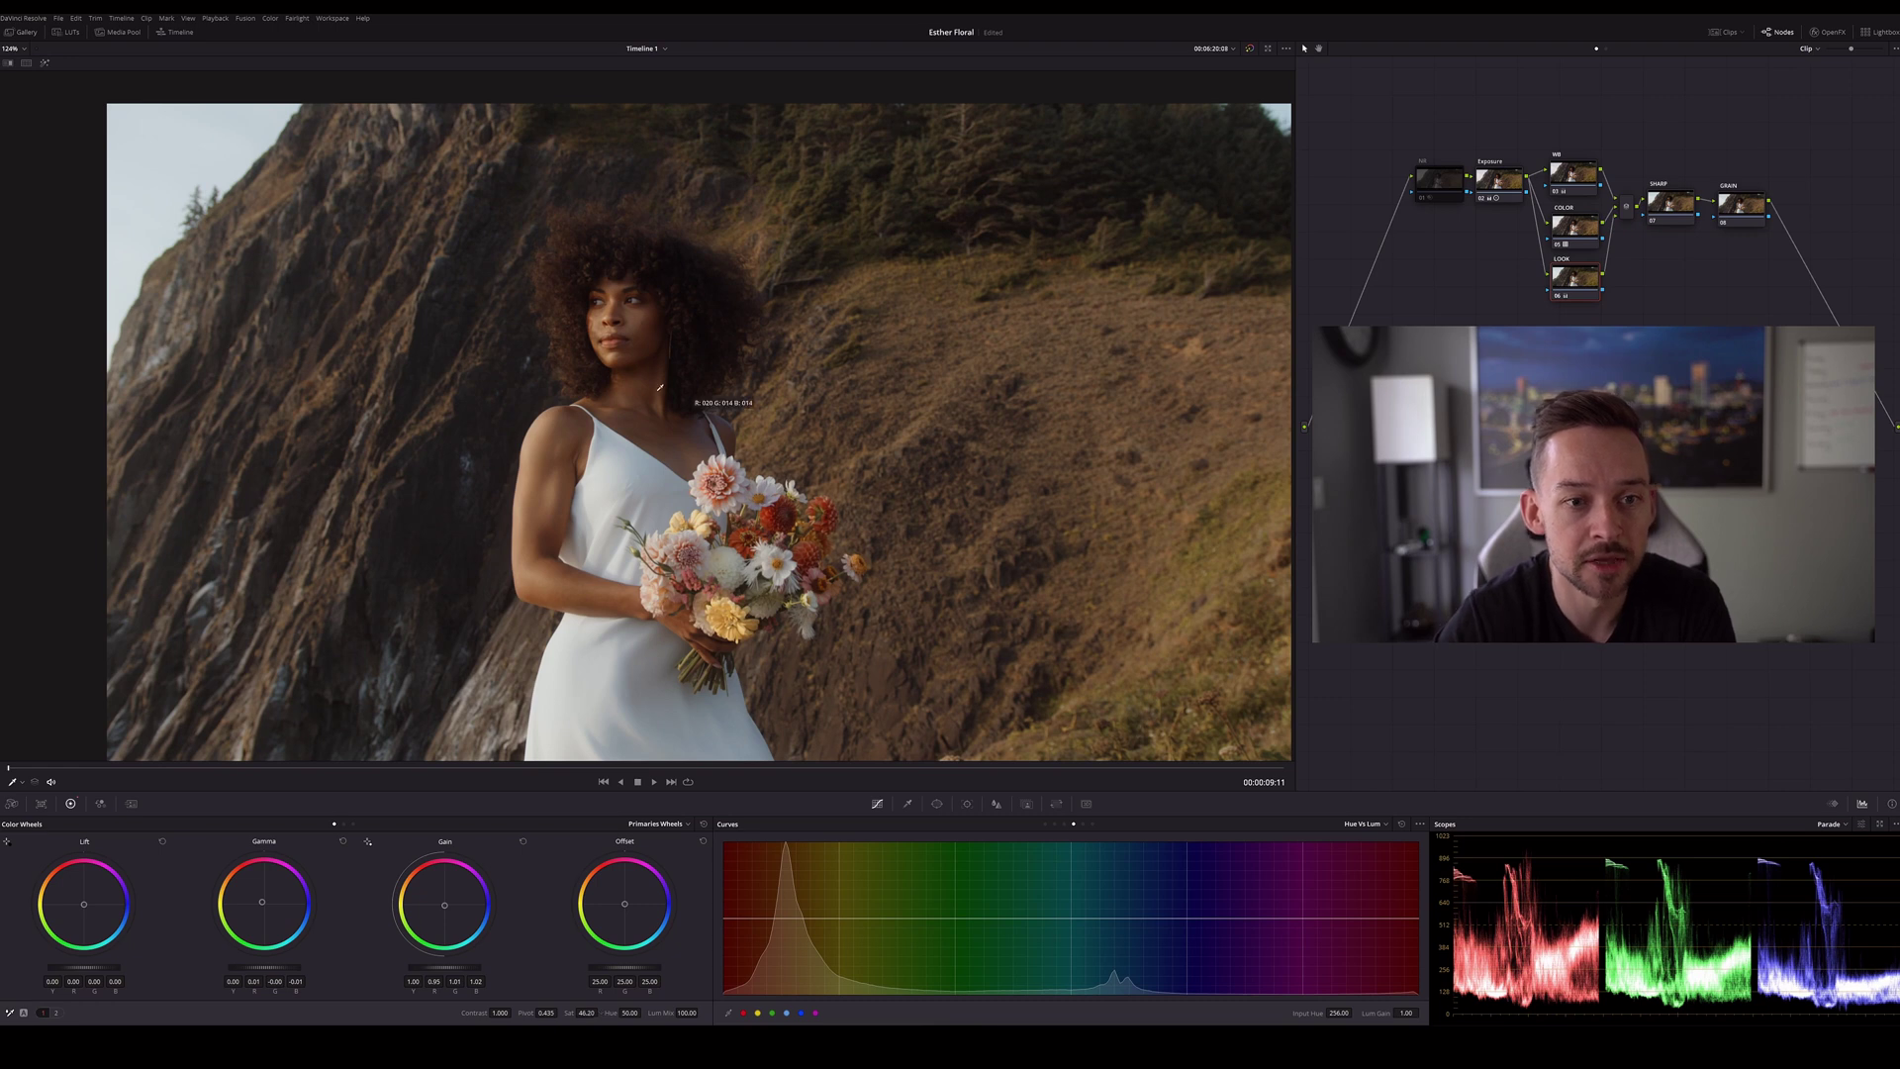
On the Hue vs Sat curve, add points and boost the skin hue to 1.08
left_click(1055, 824)
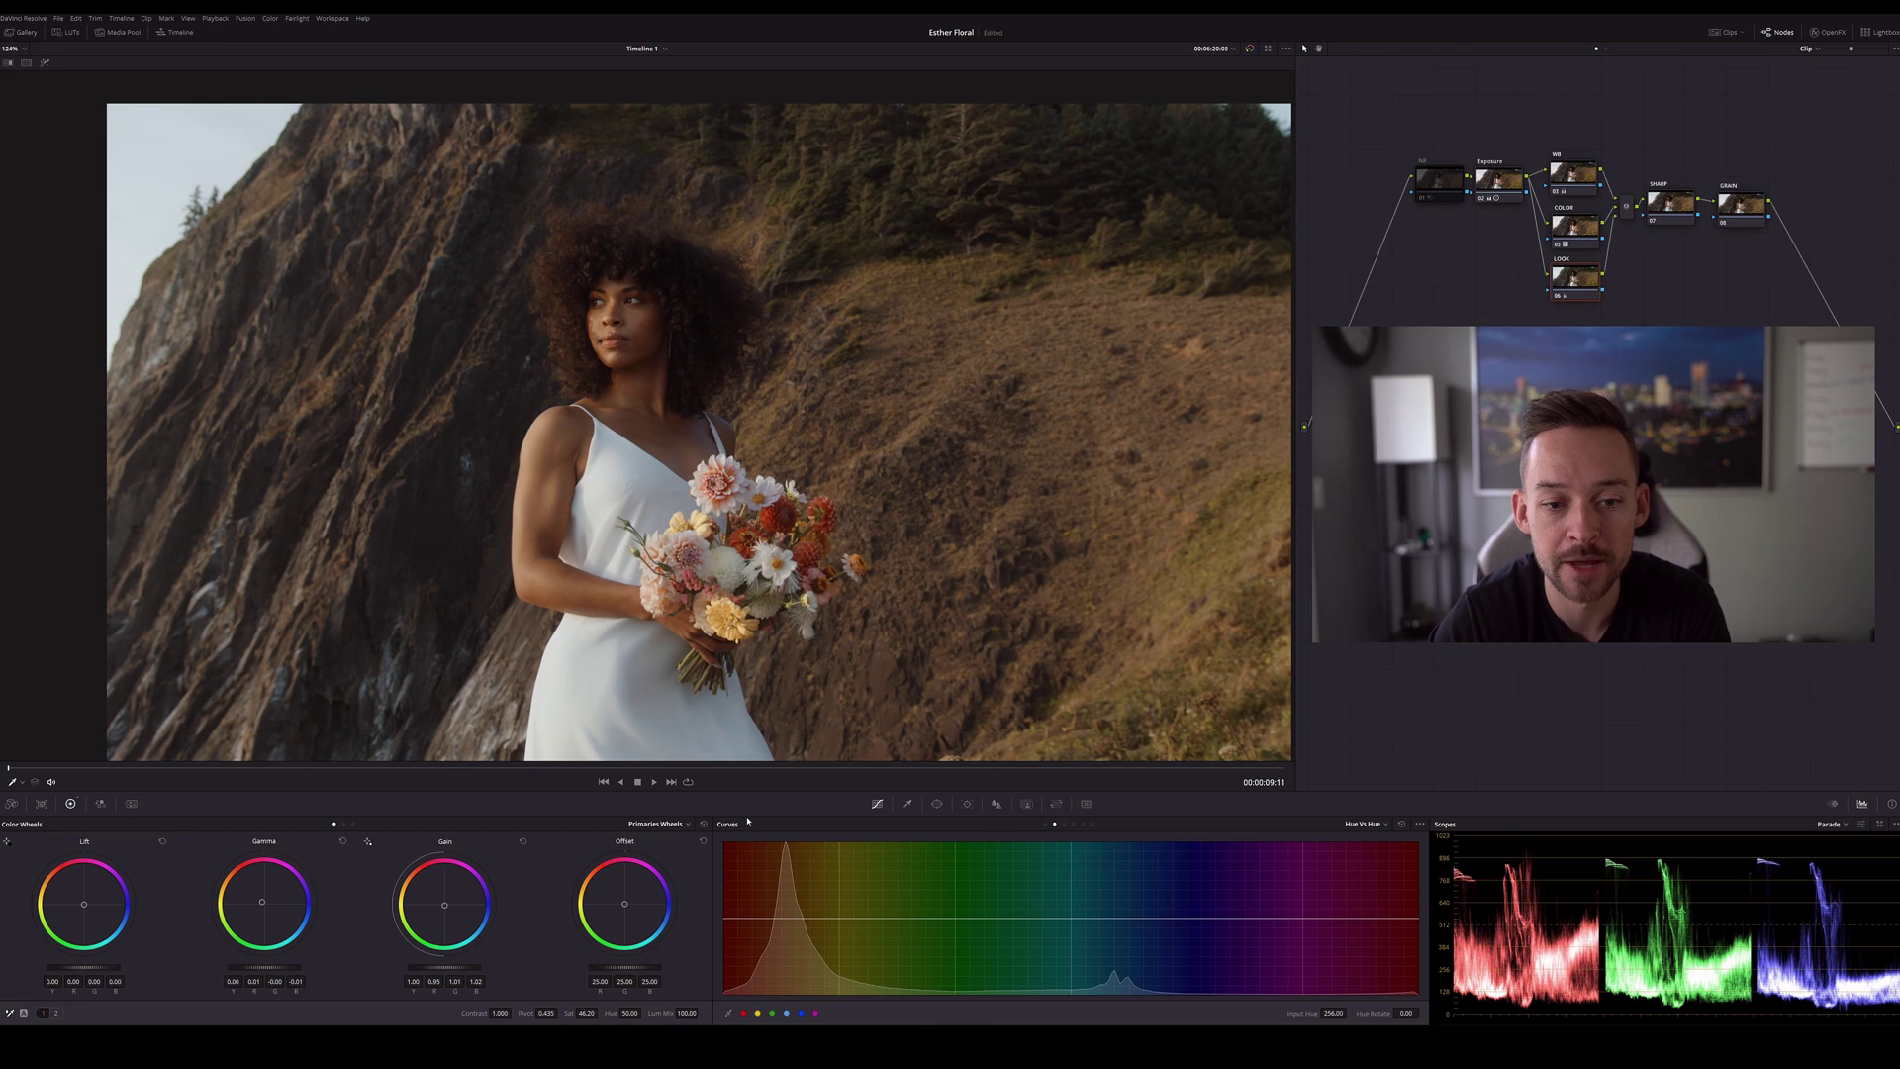
left_click(1065, 824)
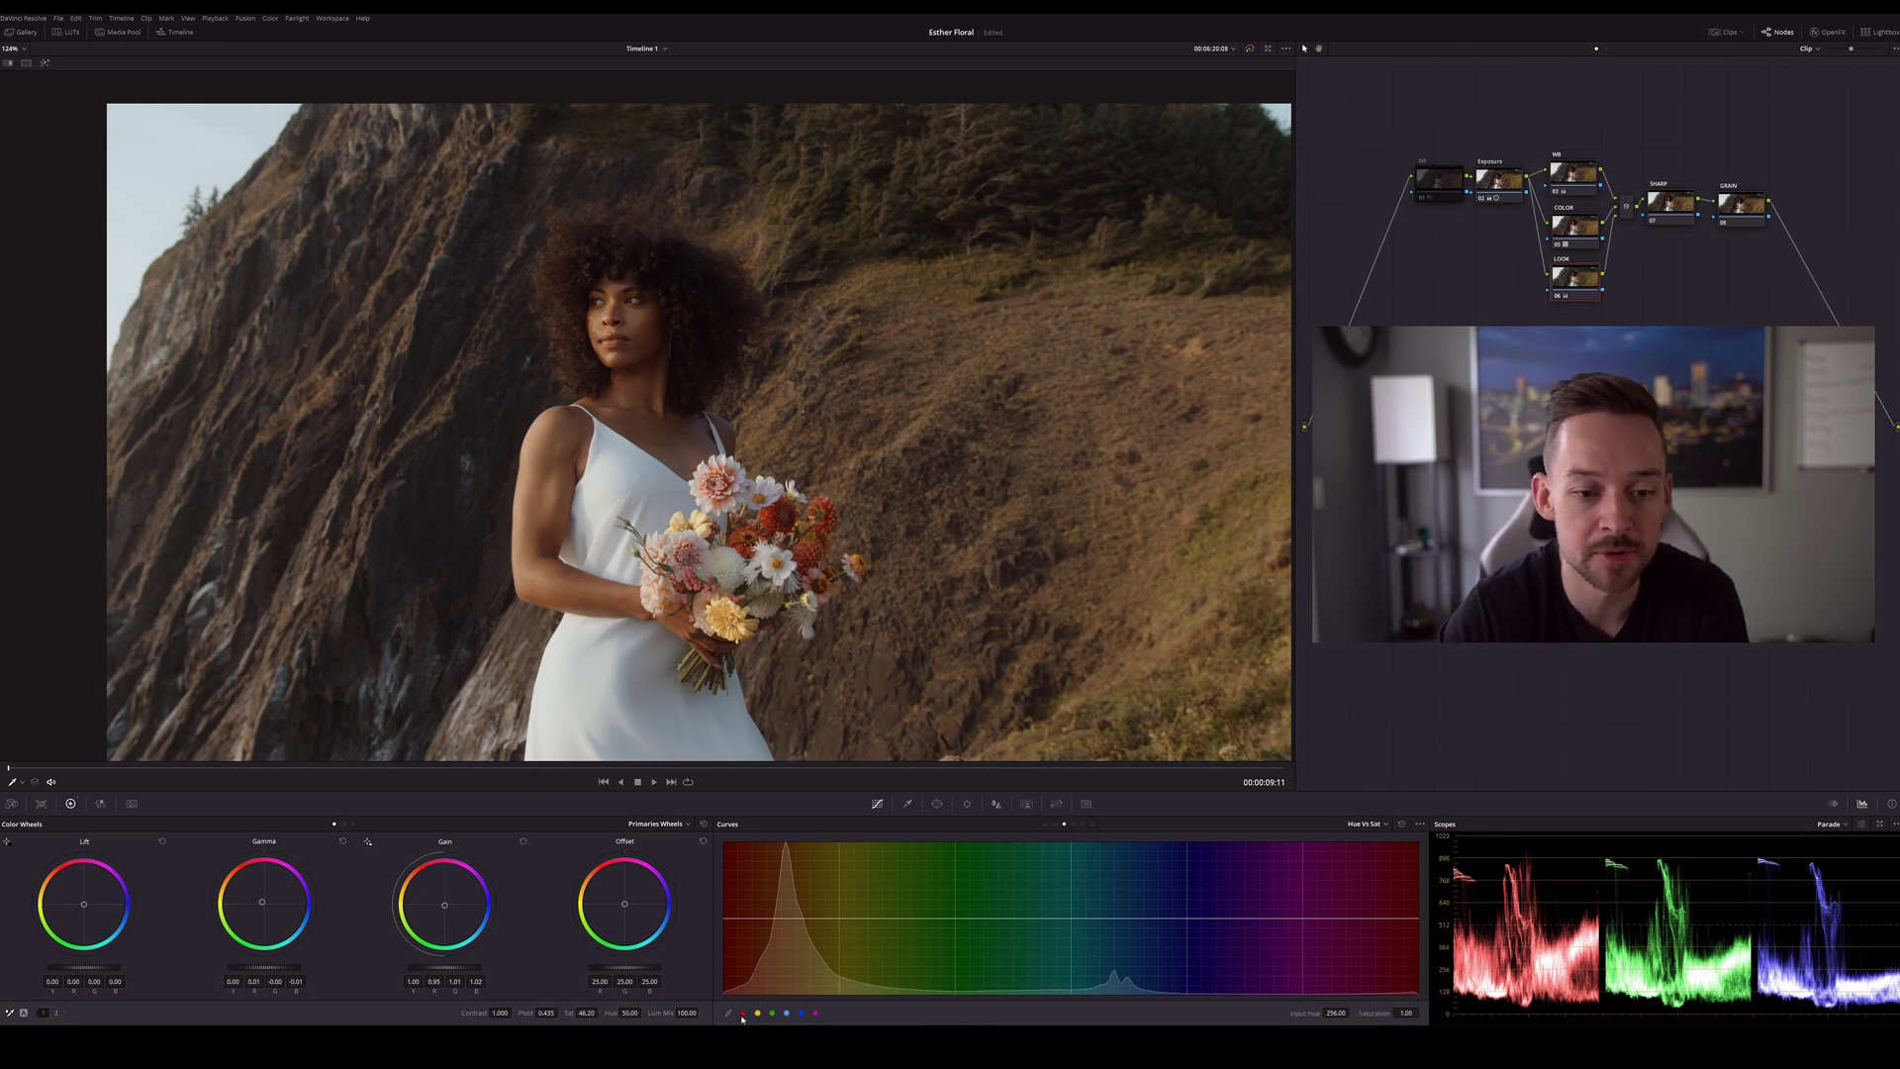
left_click(733, 917)
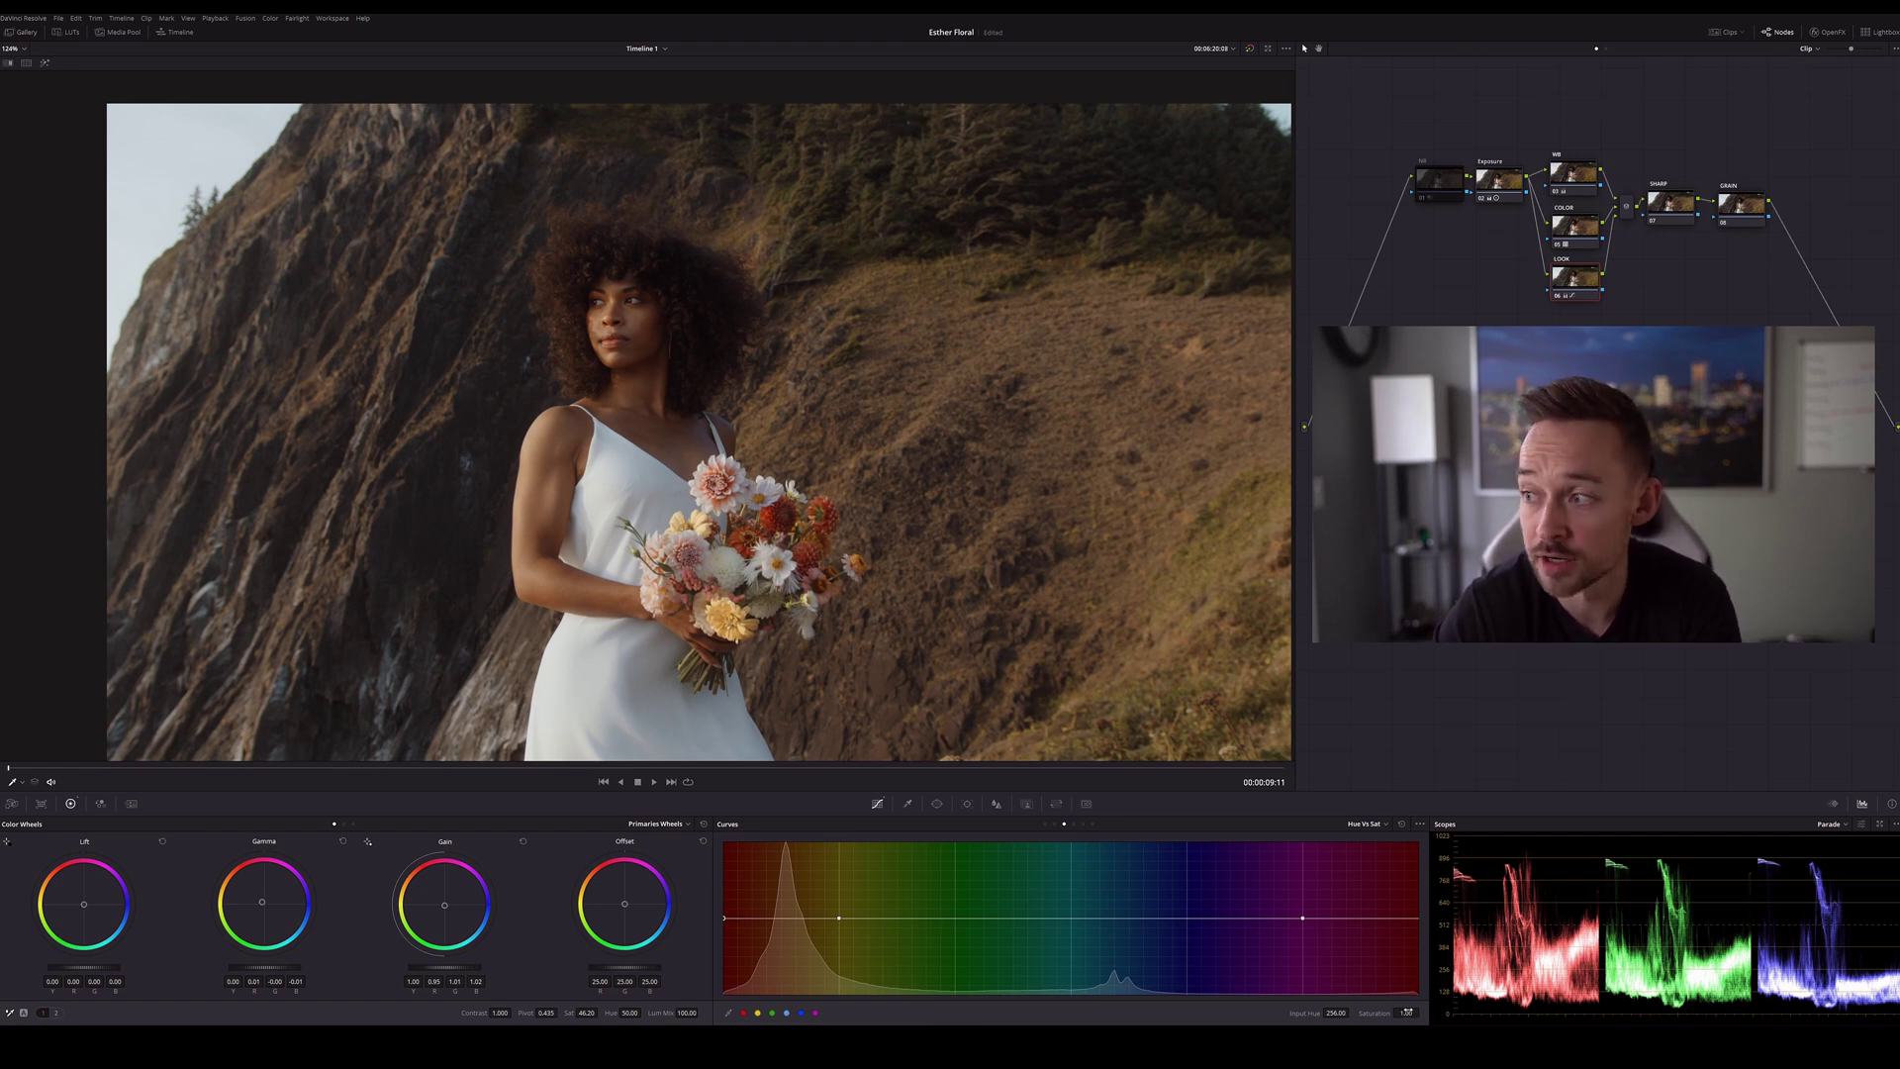
left_click_drag(1405, 1012, 1408, 1012)
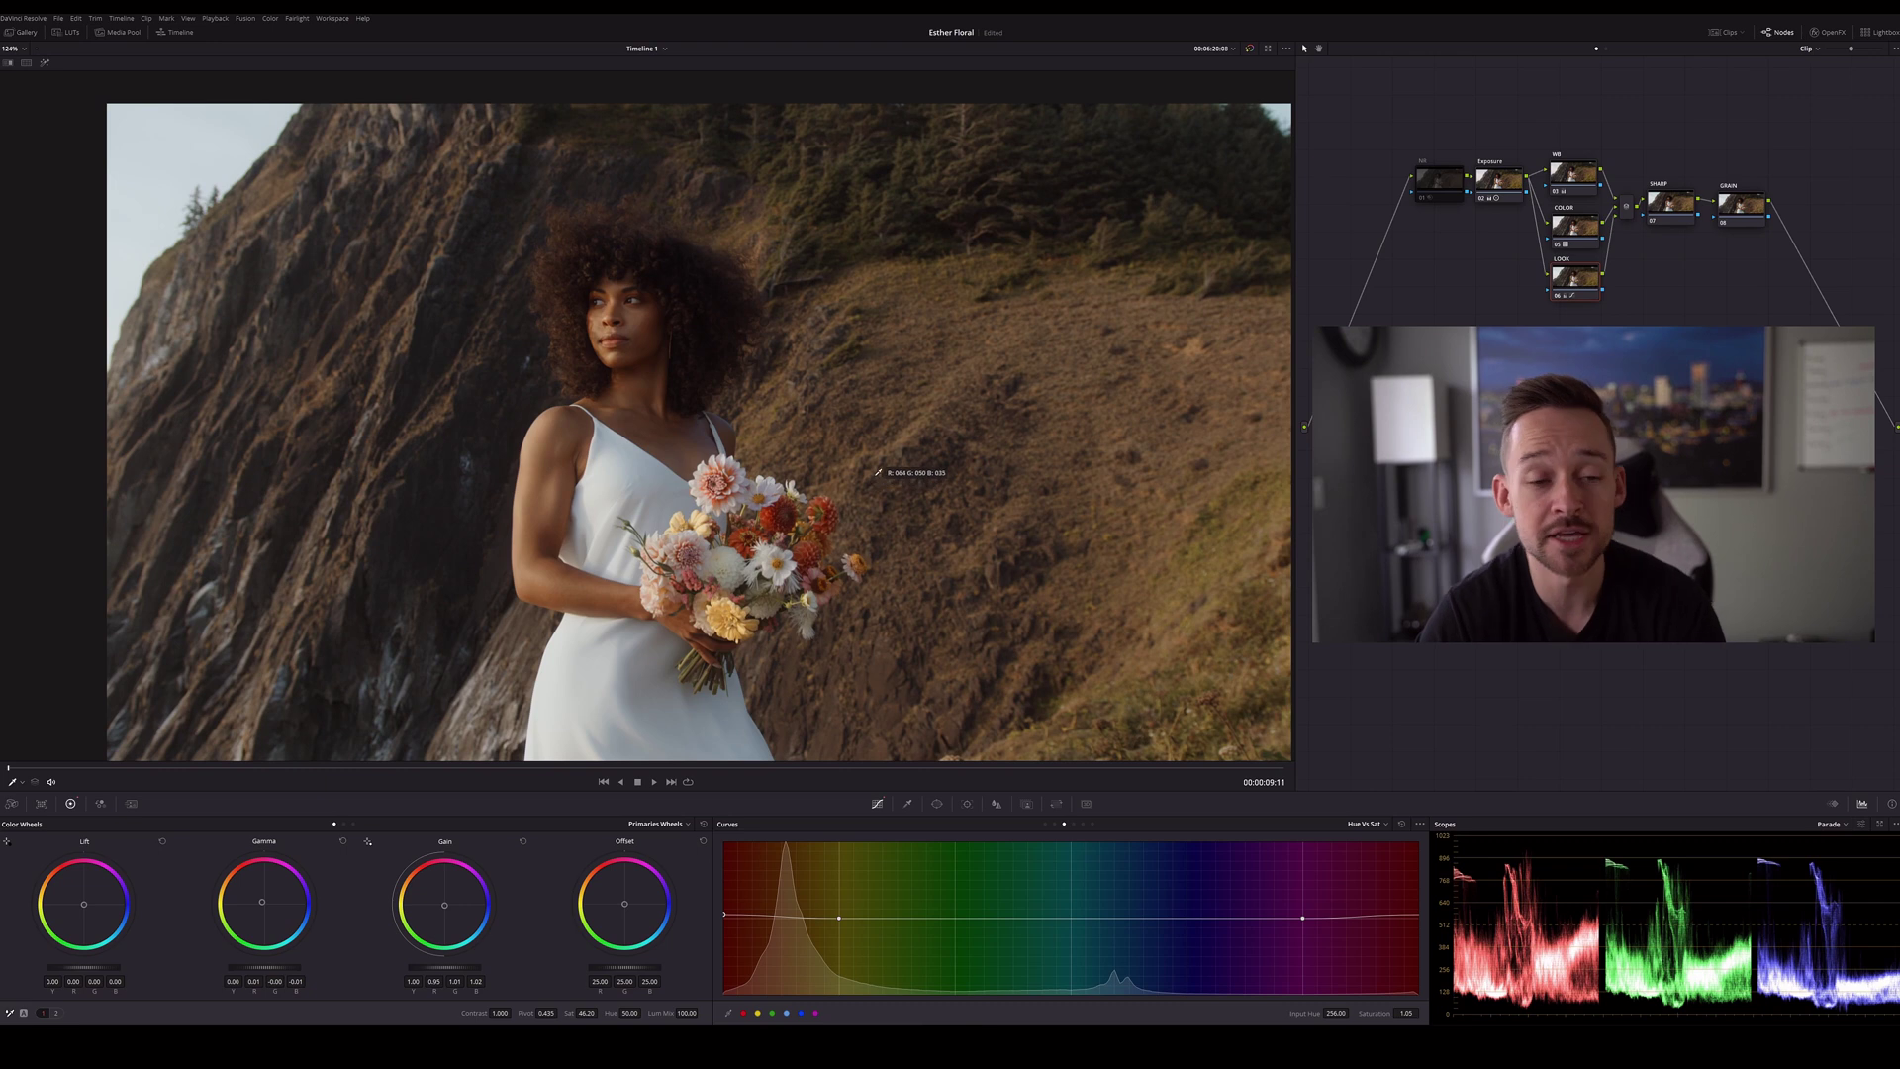
Toggle the LOOK node off and on with Ctrl+D to compare
key("ctrl+d")
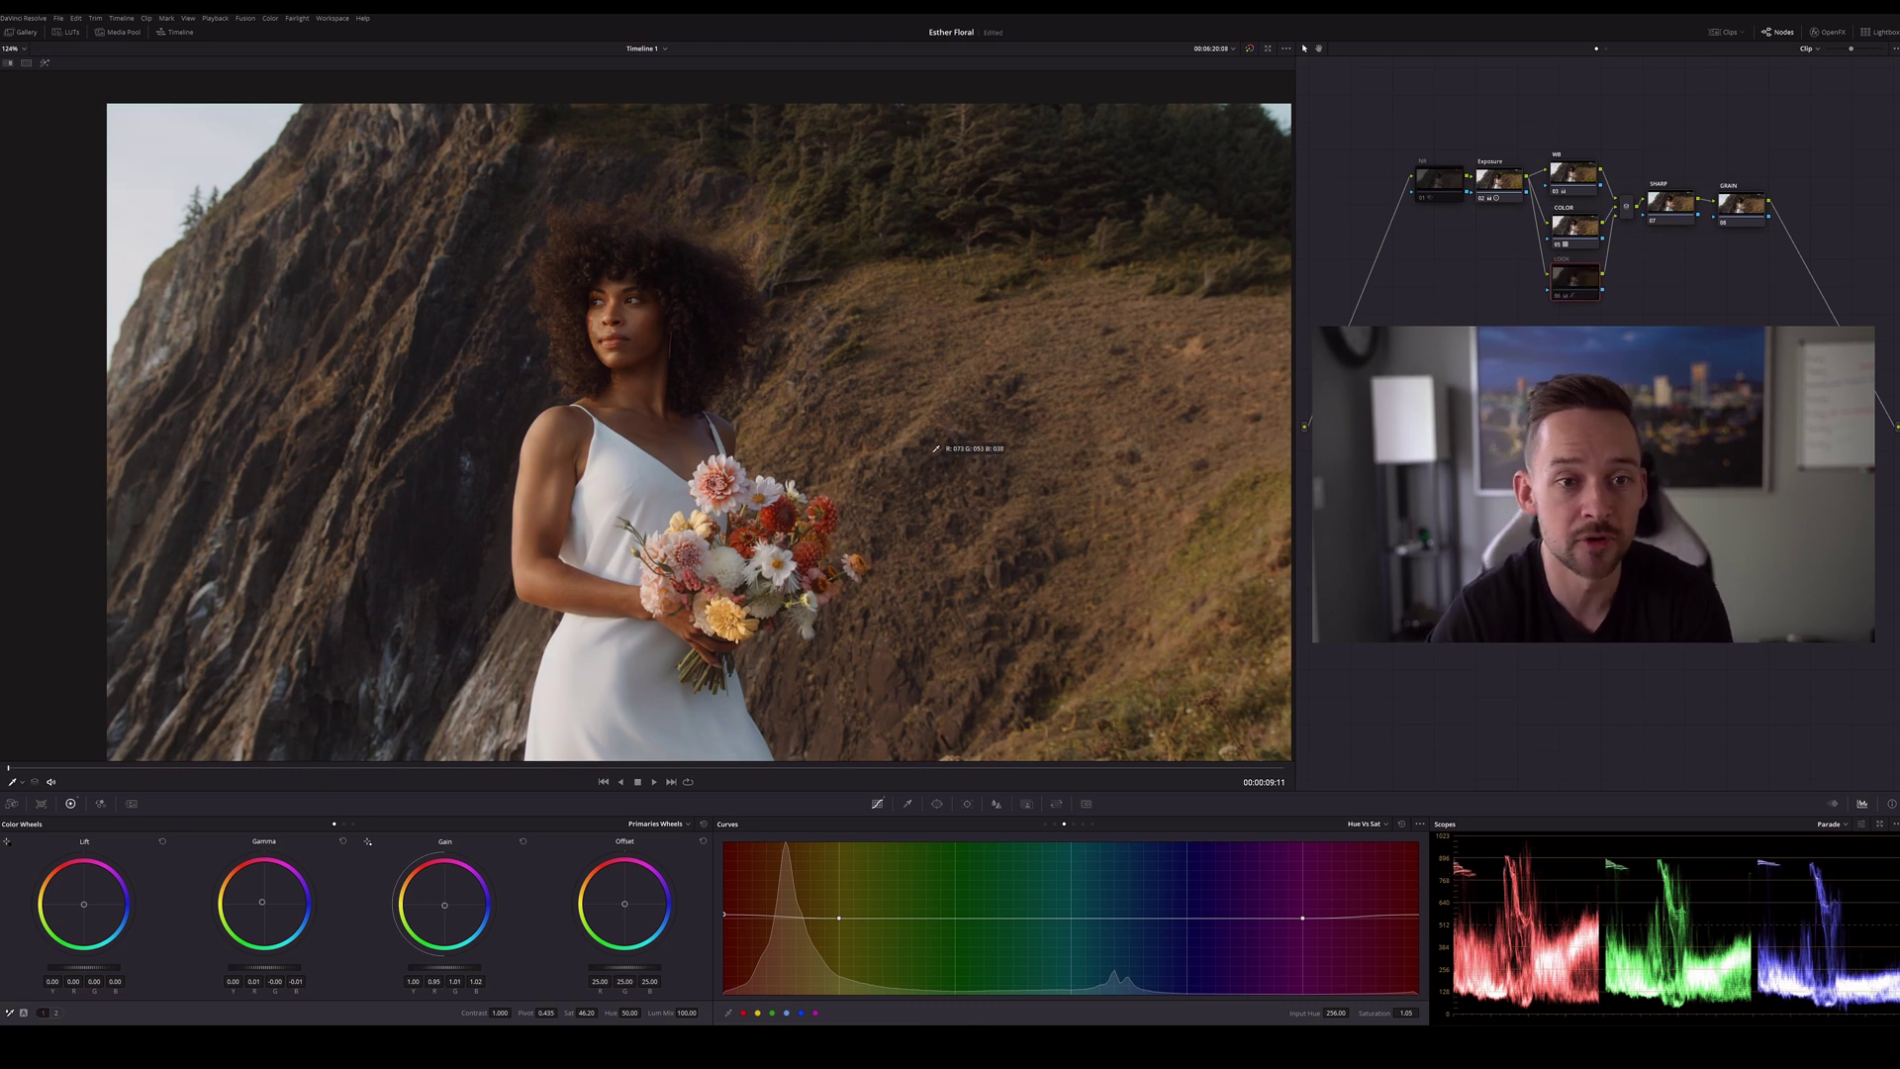
key("ctrl+d")
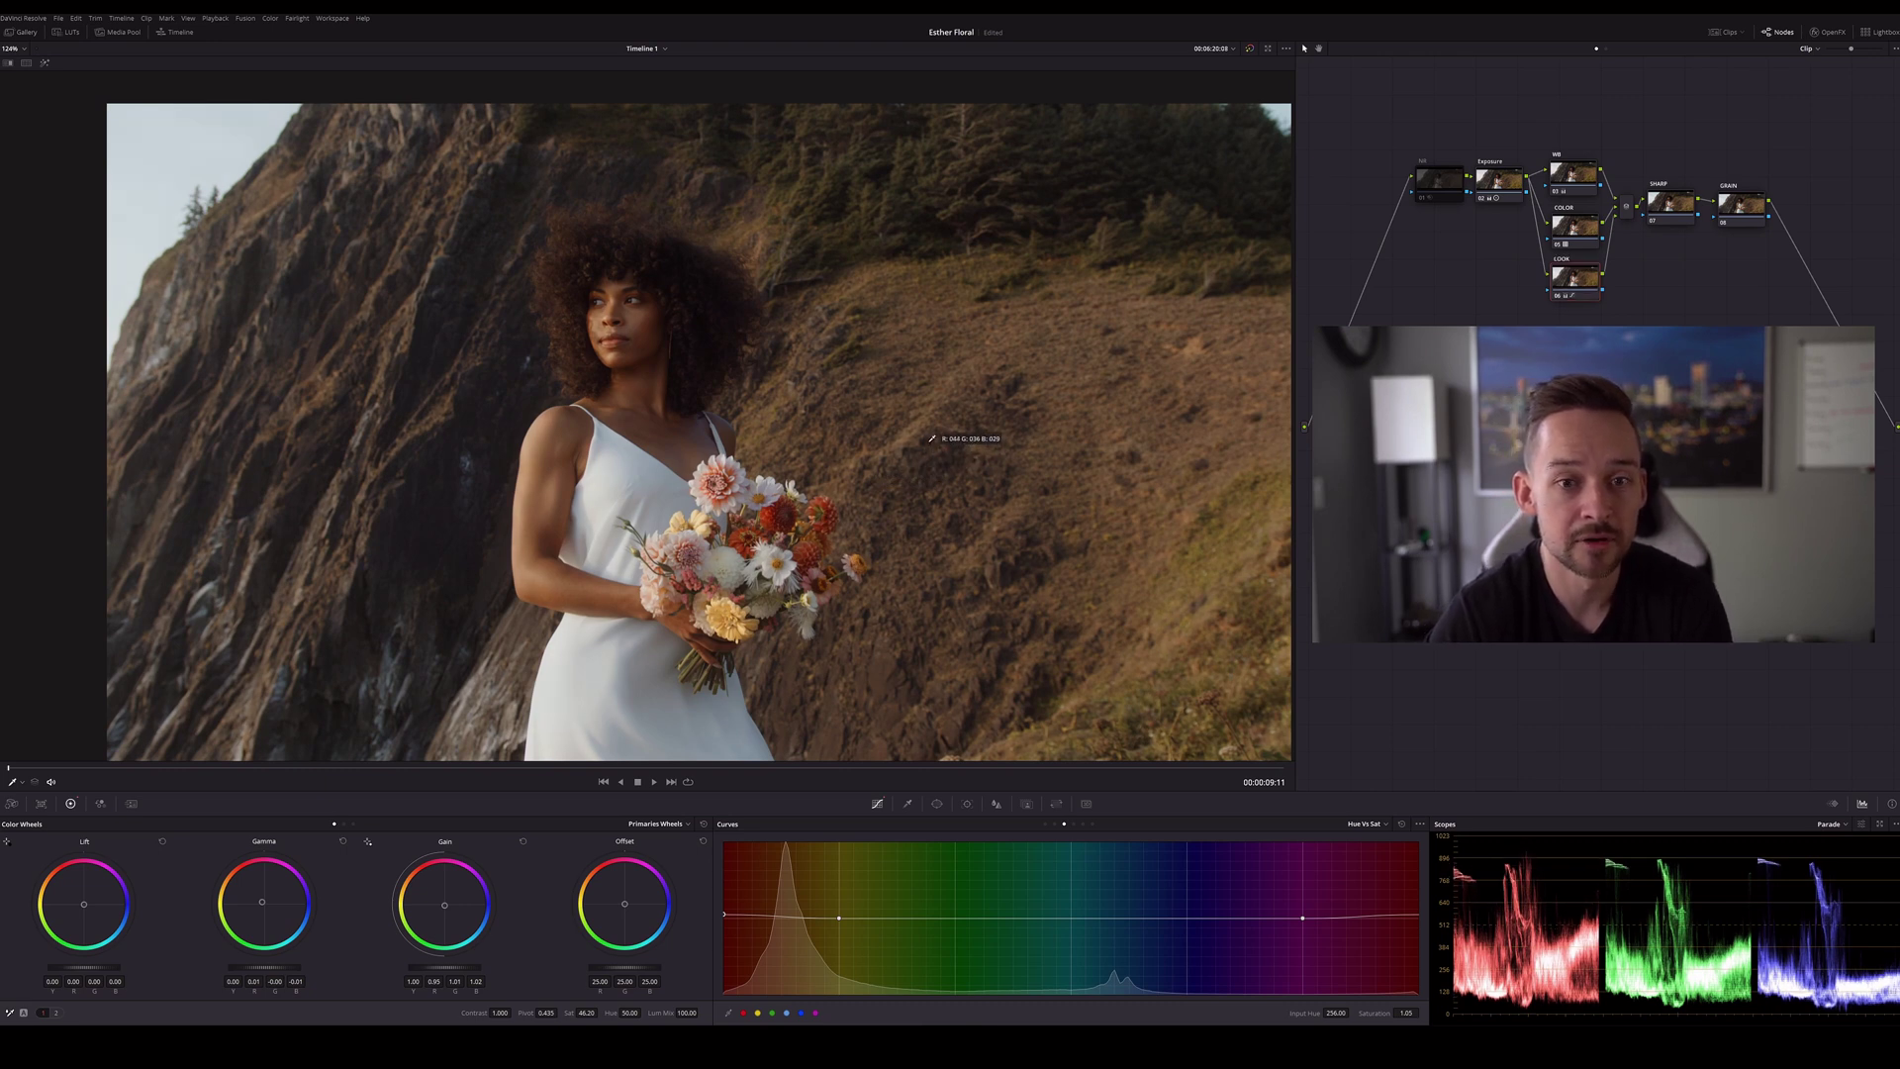
key("ctrl+d")
key("ctrl+d")
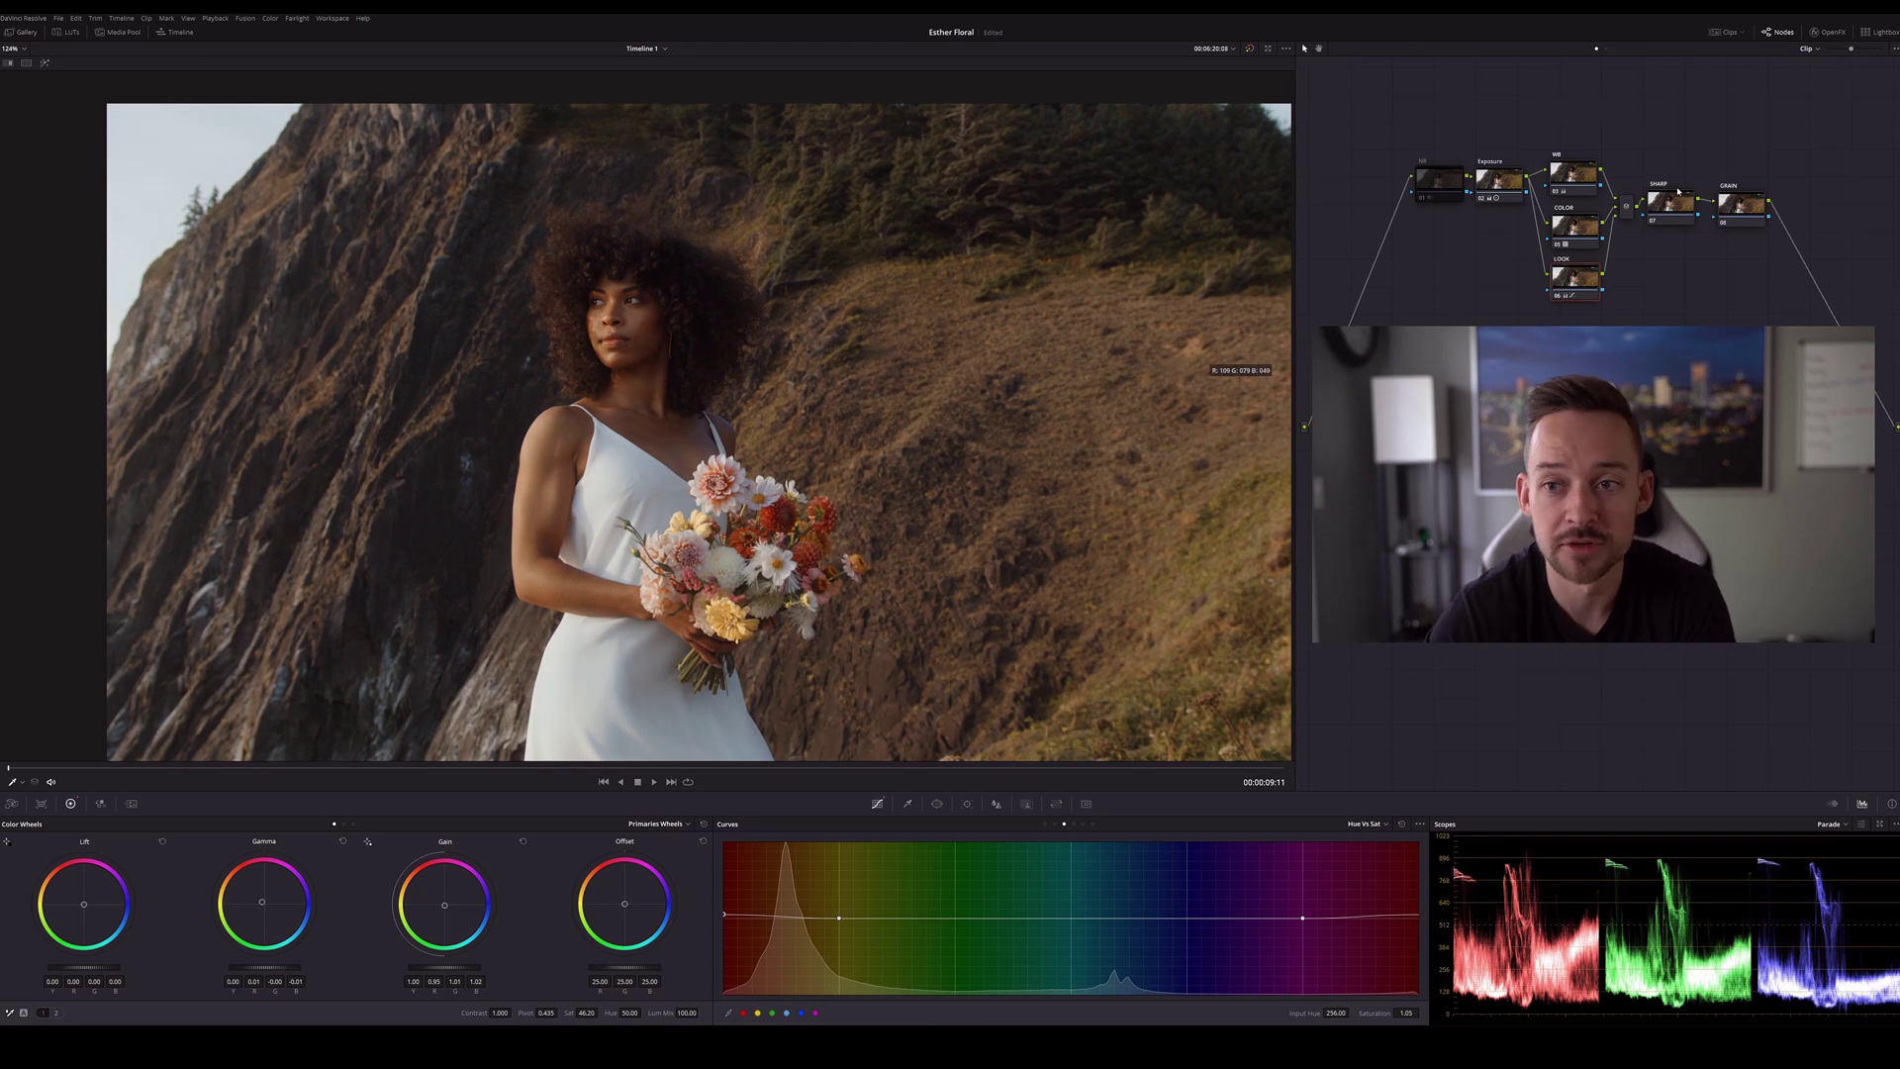
Lower the SHARP node's Blur Radius to 0.47 and drag the GRAIN node beneath SHARP
left_click(1672, 203)
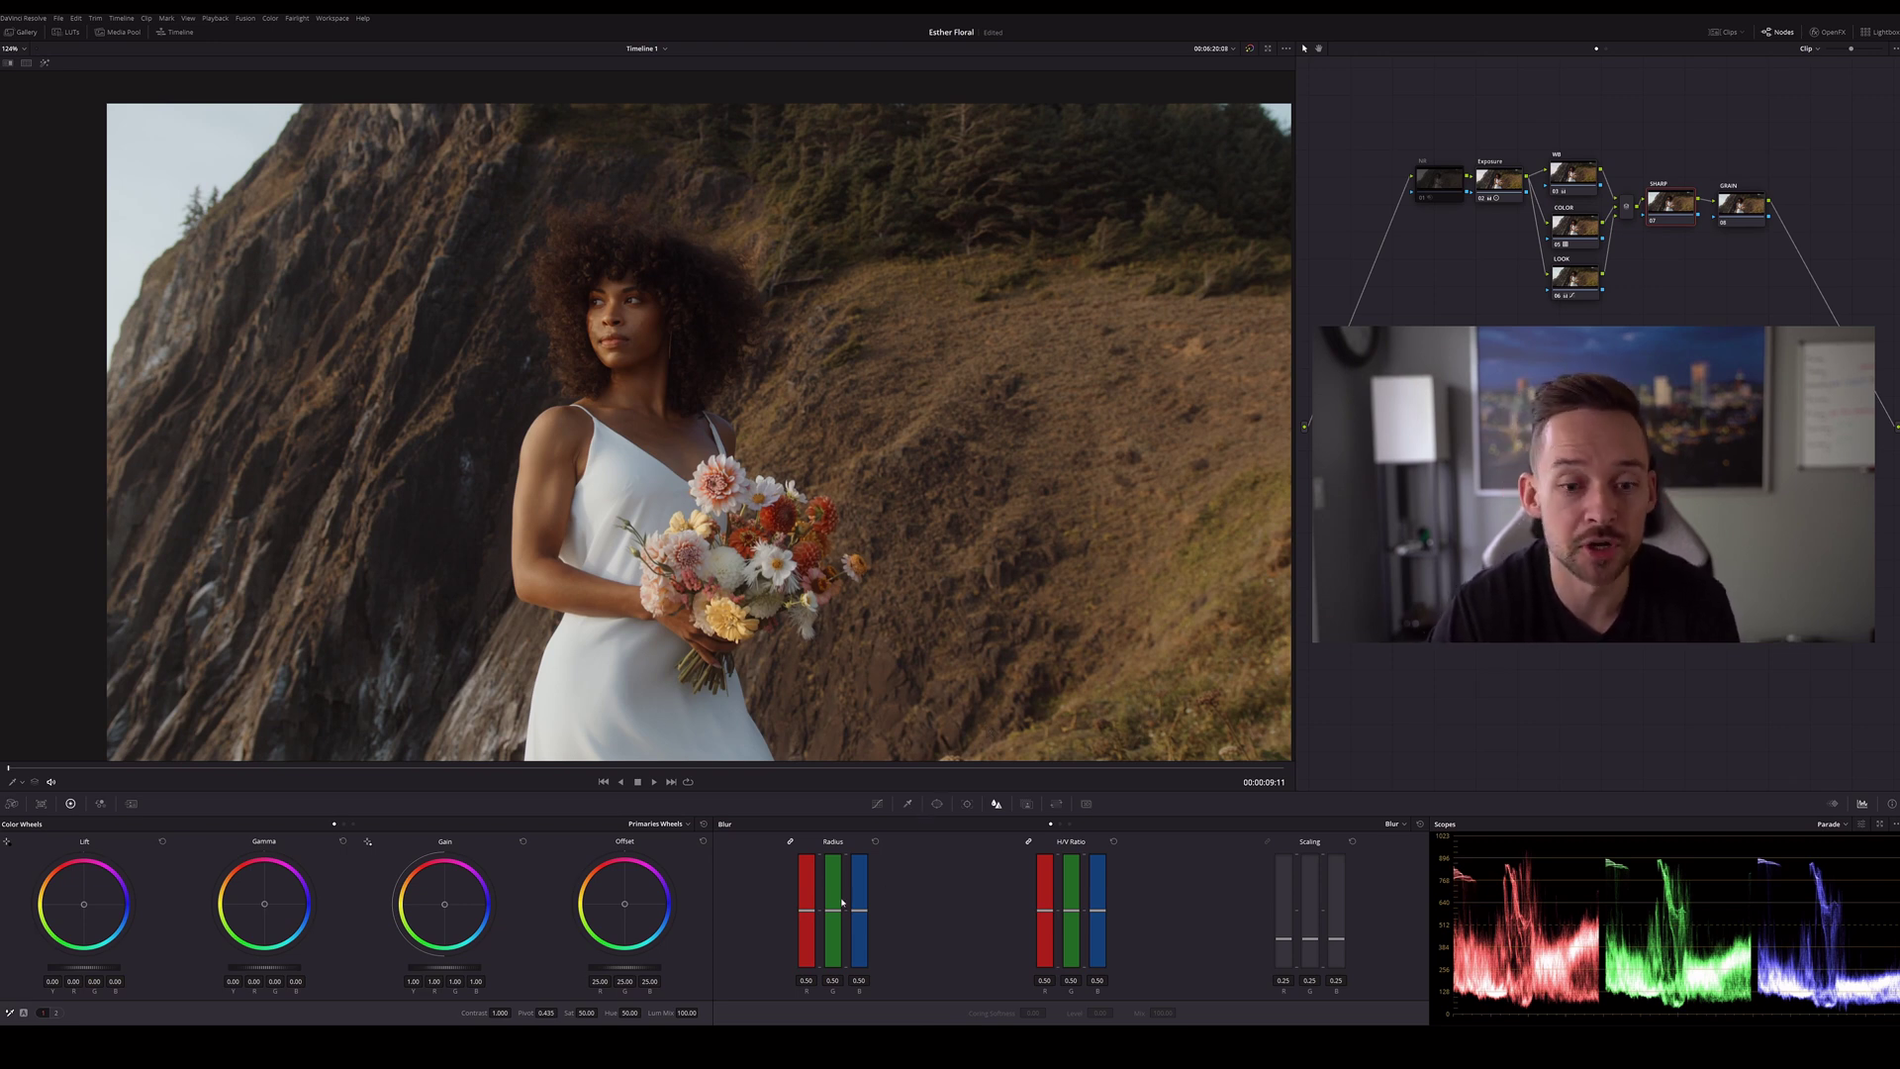
left_click_drag(842, 901, 842, 908)
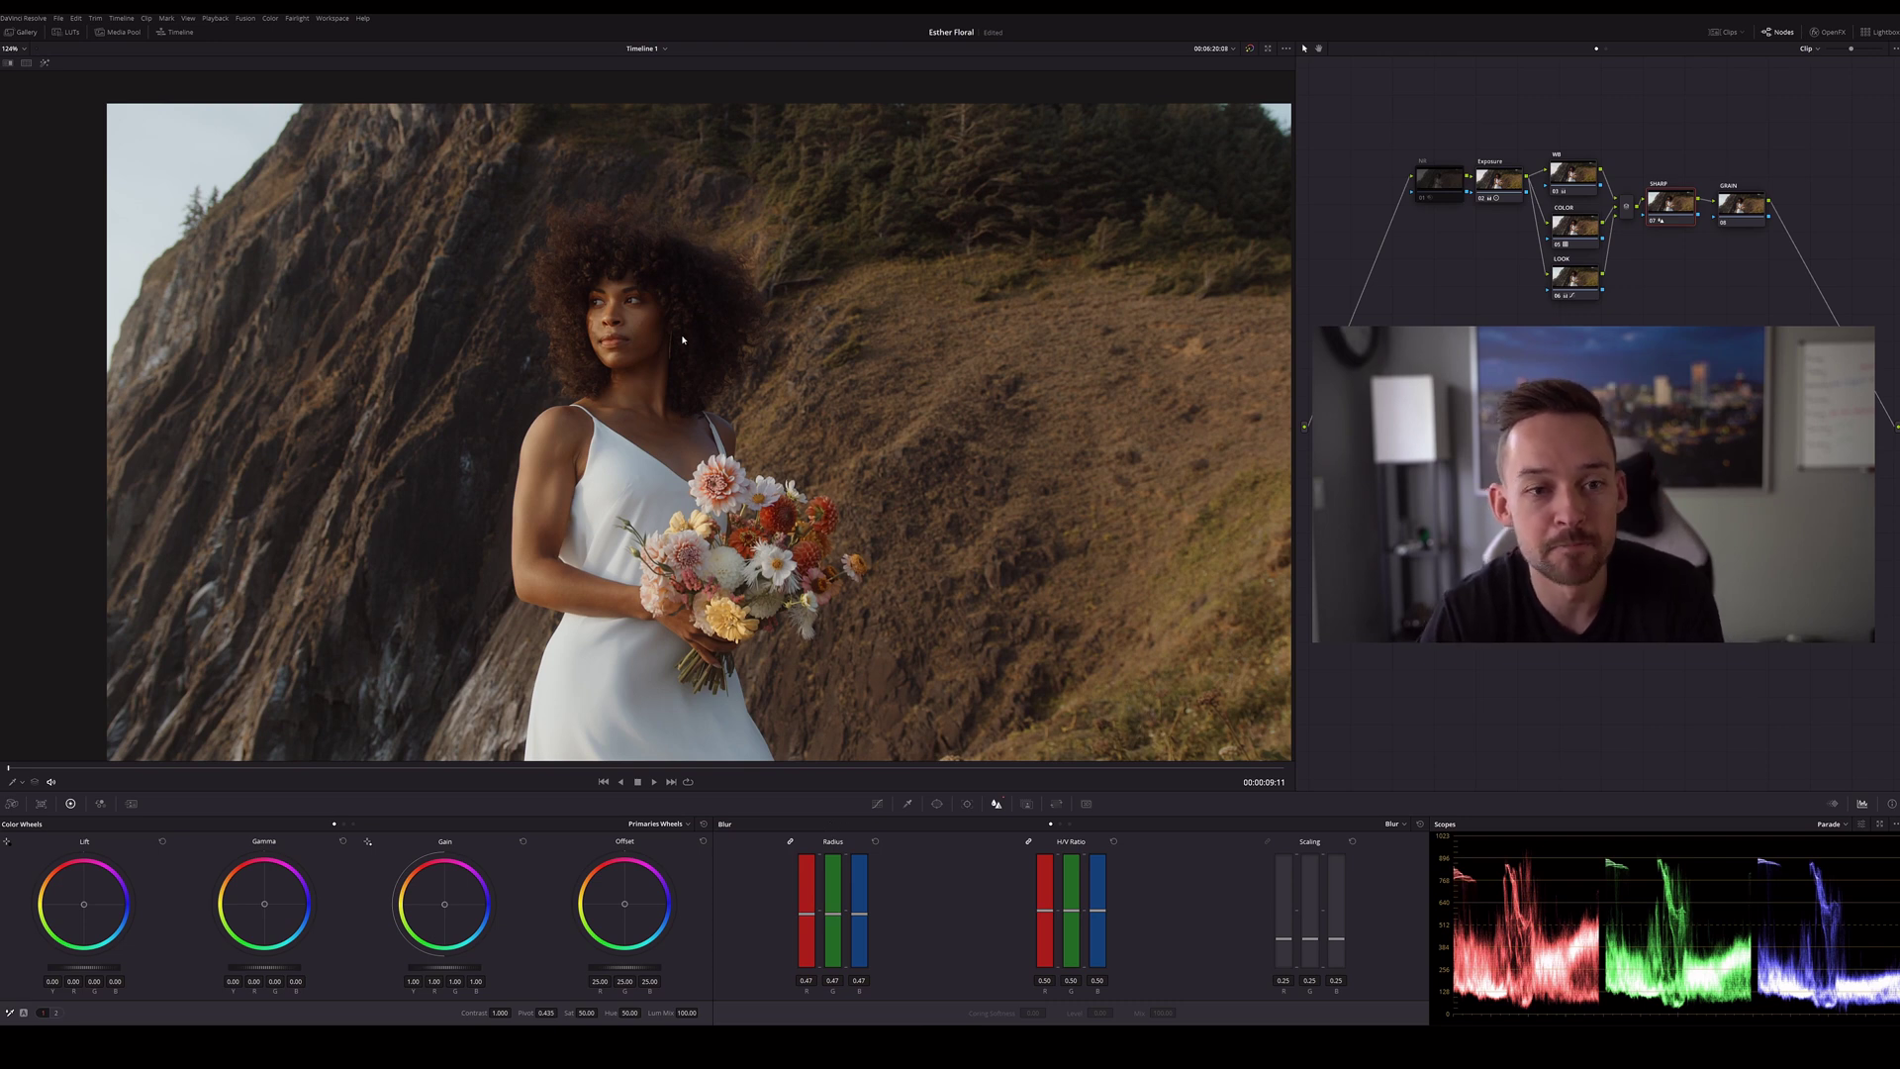
scroll(683, 339, "up", 4)
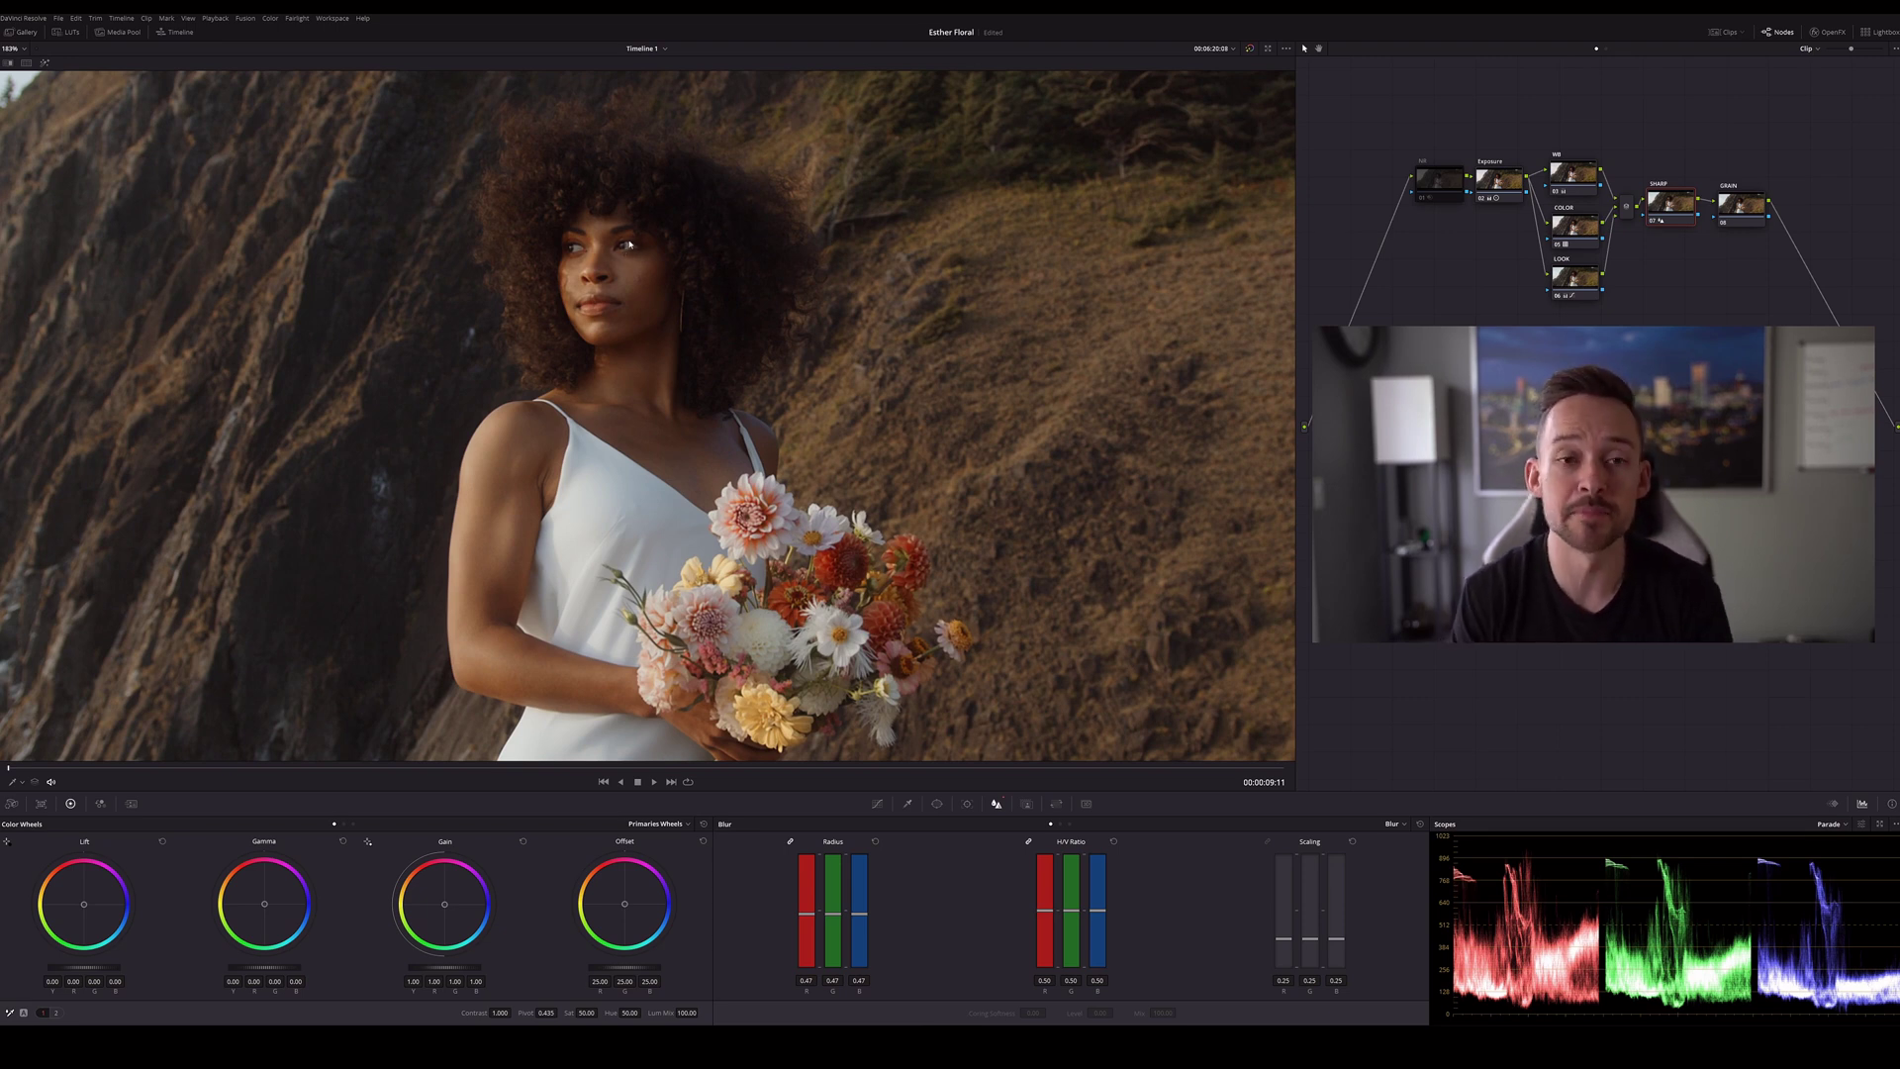
left_click_drag(1732, 211, 1670, 273)
Open the OpenFX library and expand it to the full effects list
left_click(1829, 32)
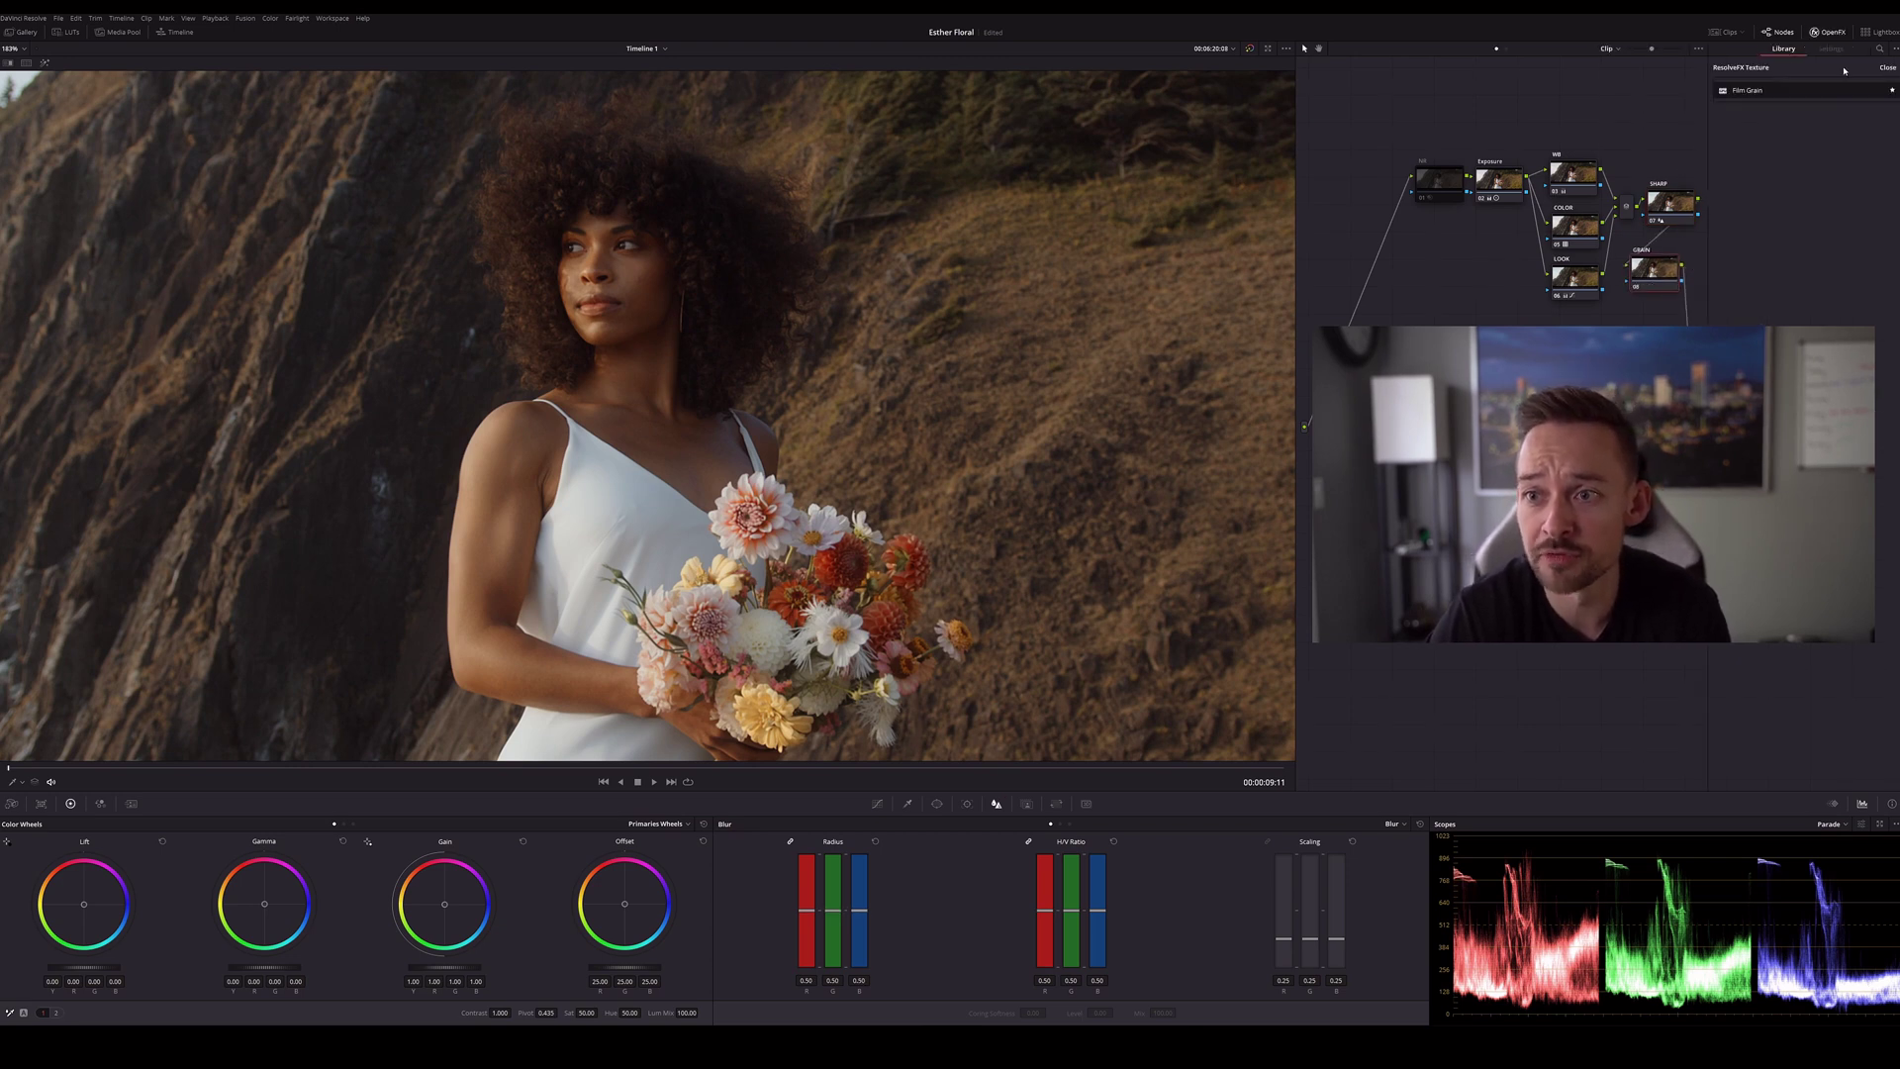
left_click(1896, 48)
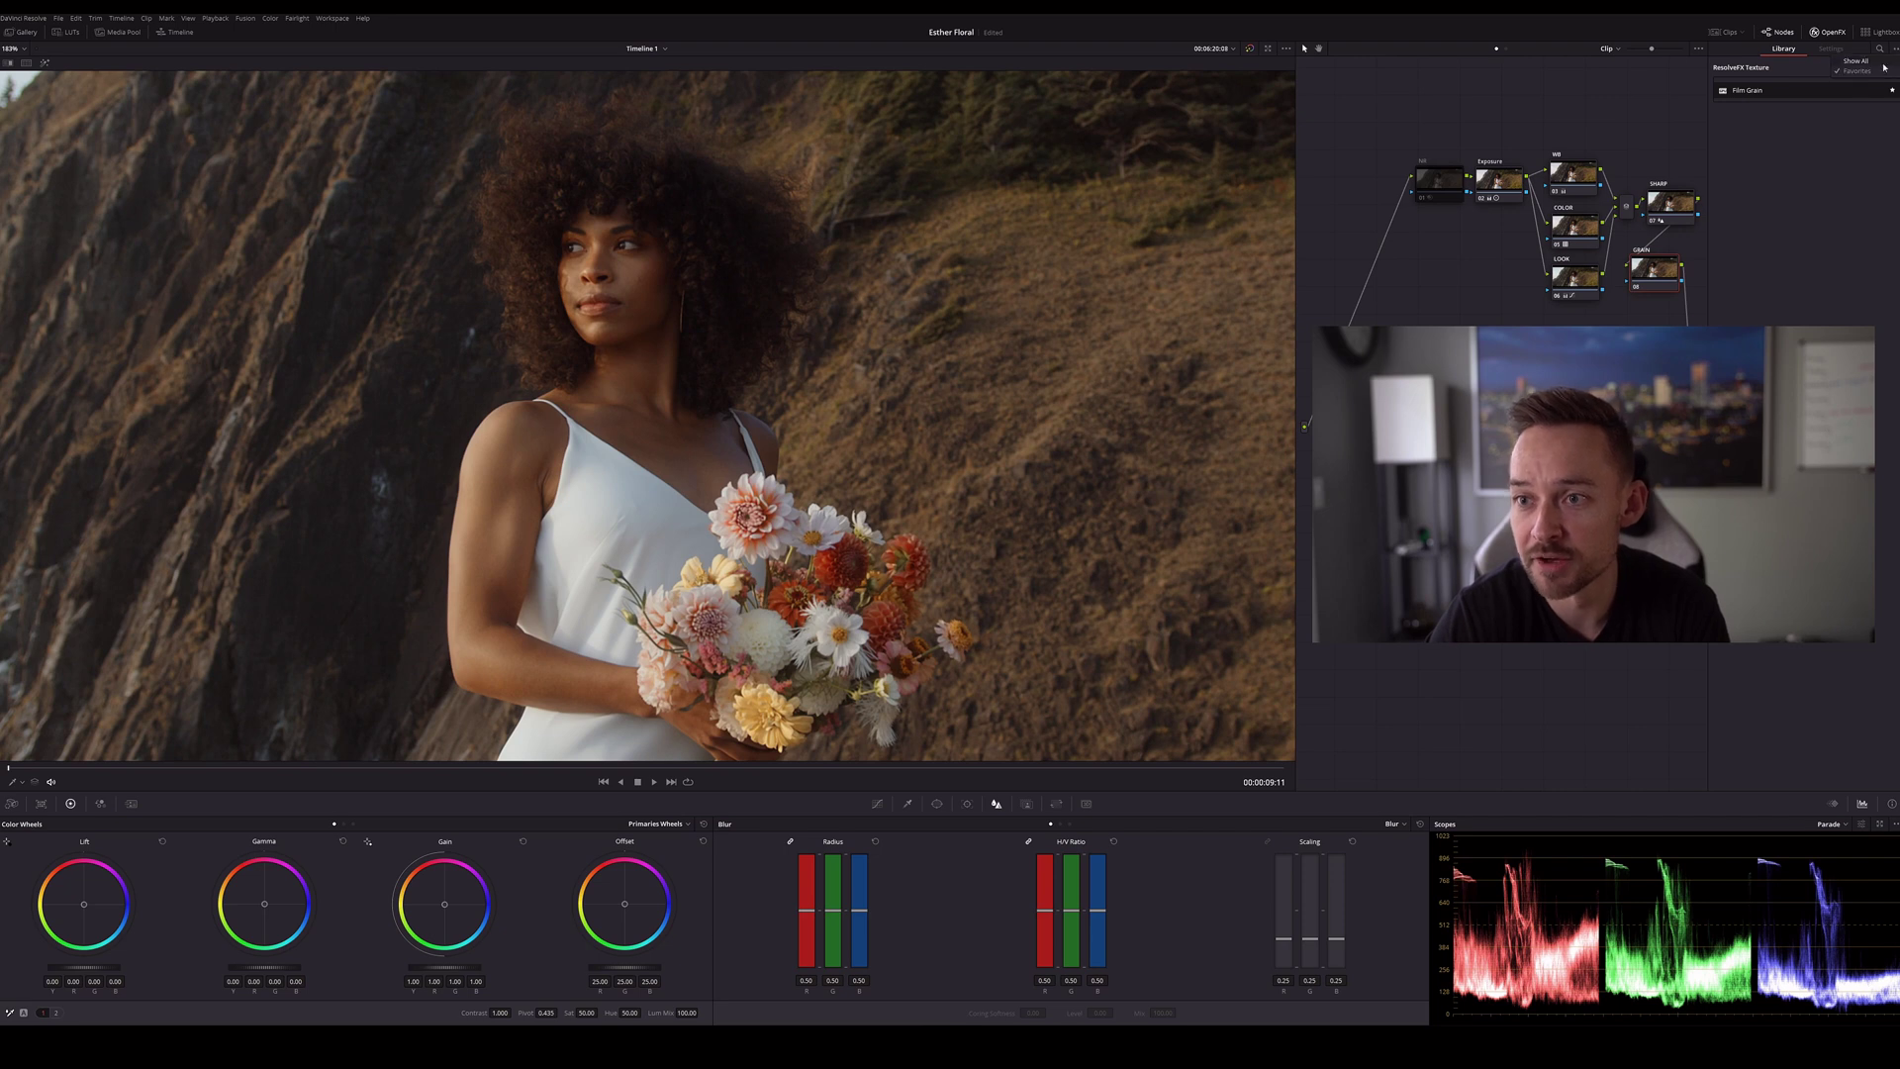
left_click(1875, 66)
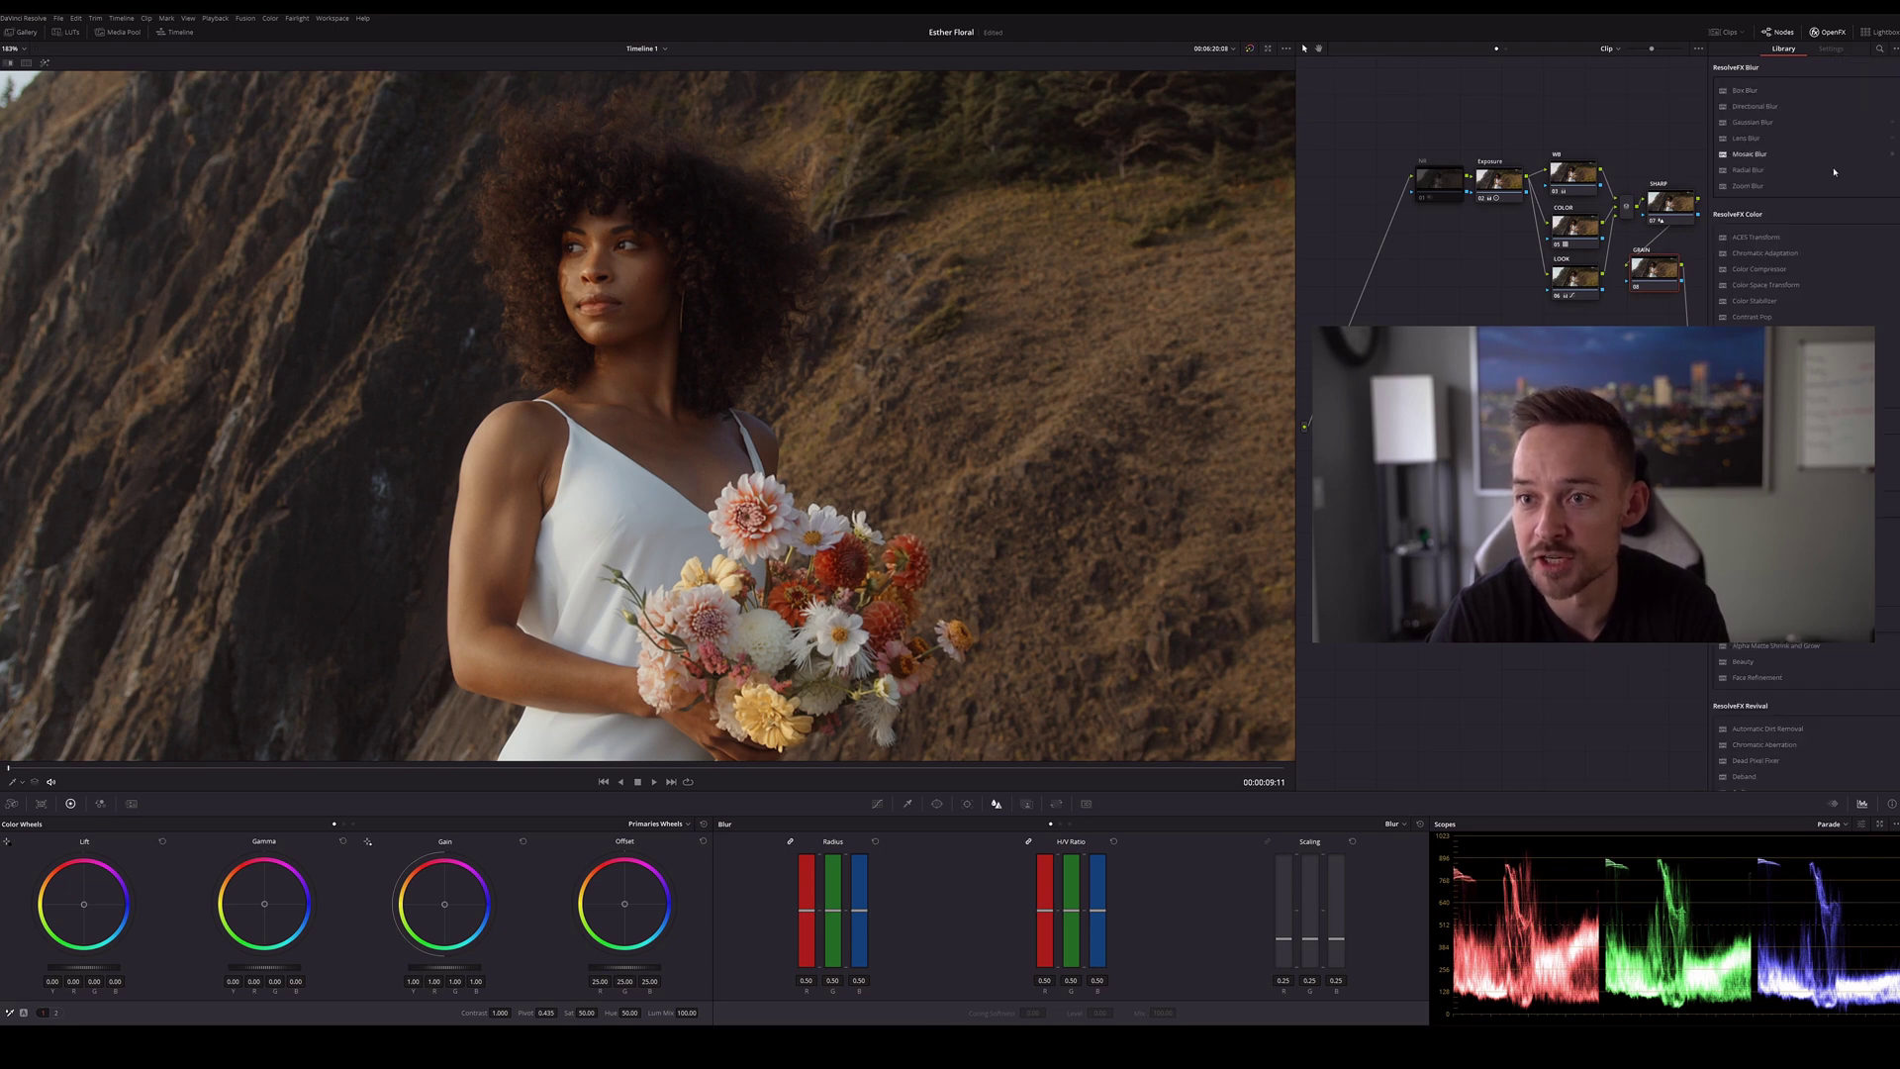
scroll(1790, 297, "down", 10)
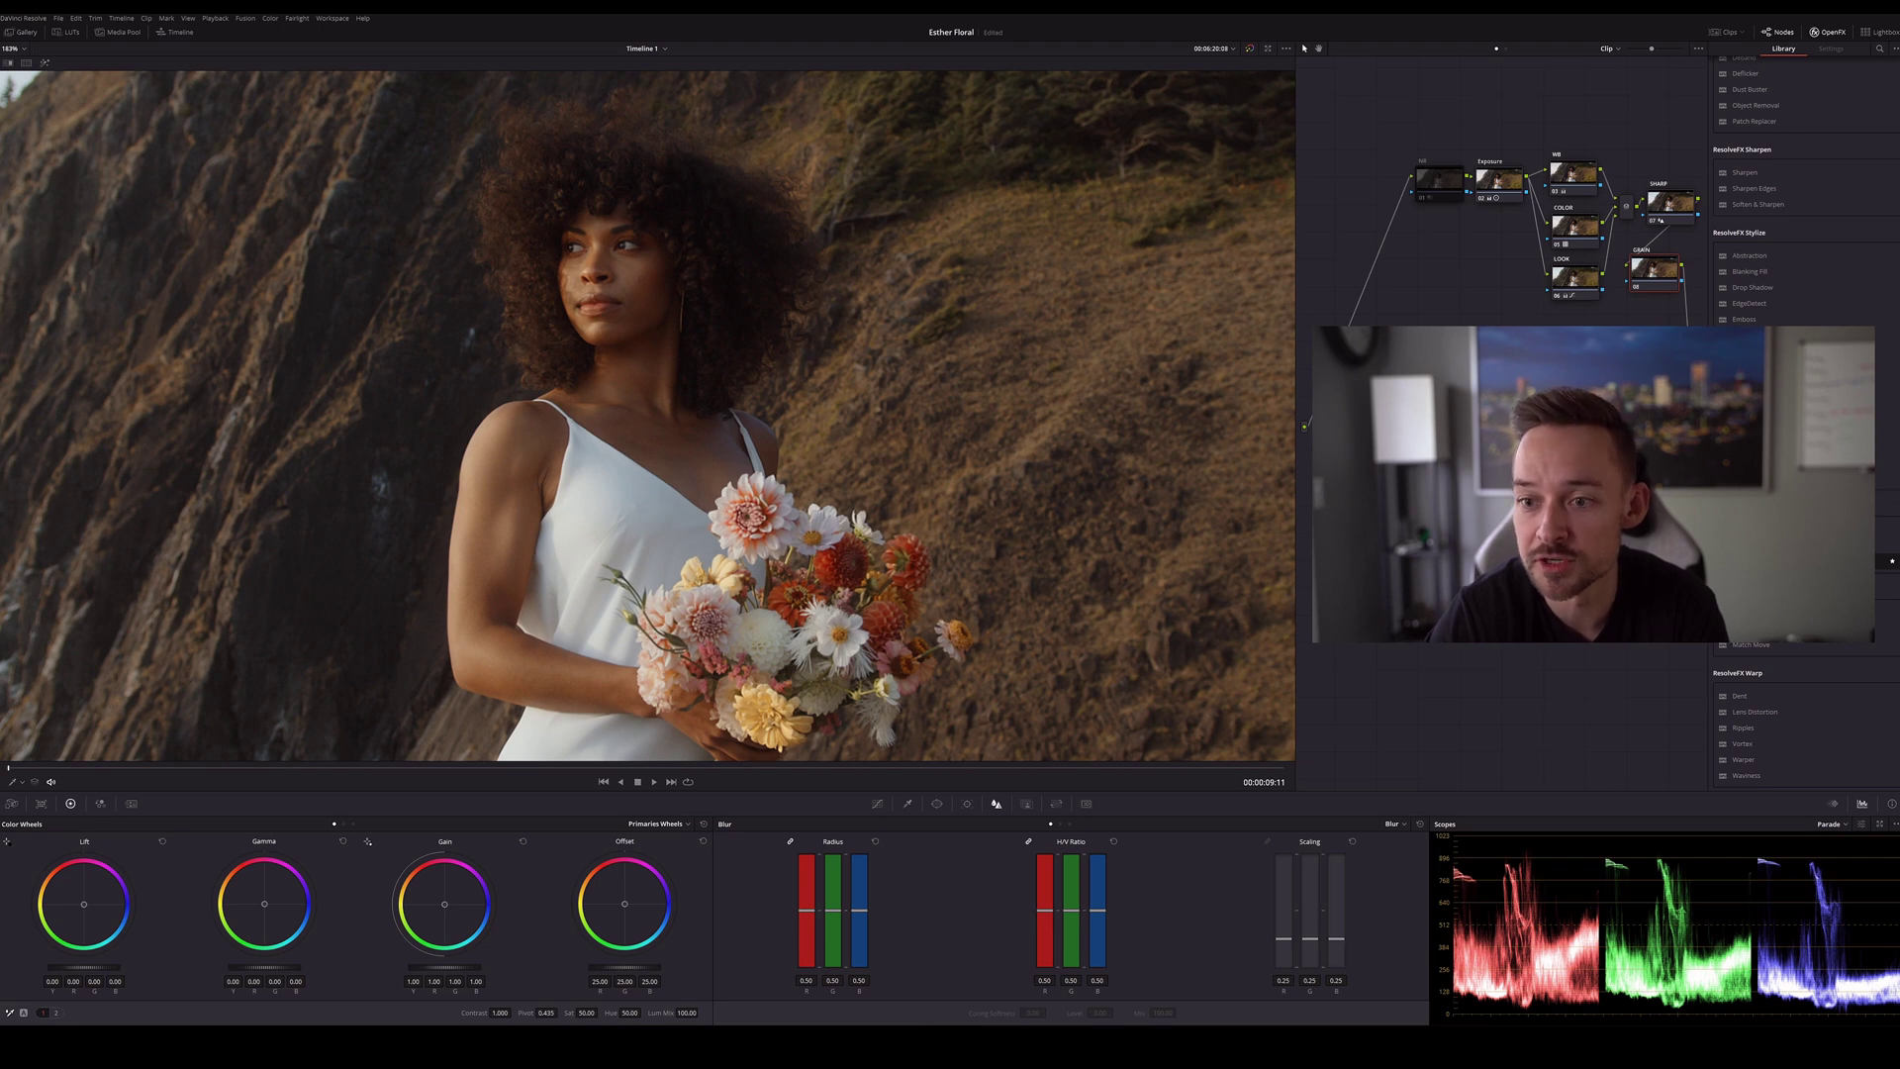
Apply the 35mm 400T Film Grain preset on the GRAIN node, then close the effects panel
left_click(1650, 267)
left_click(1807, 86)
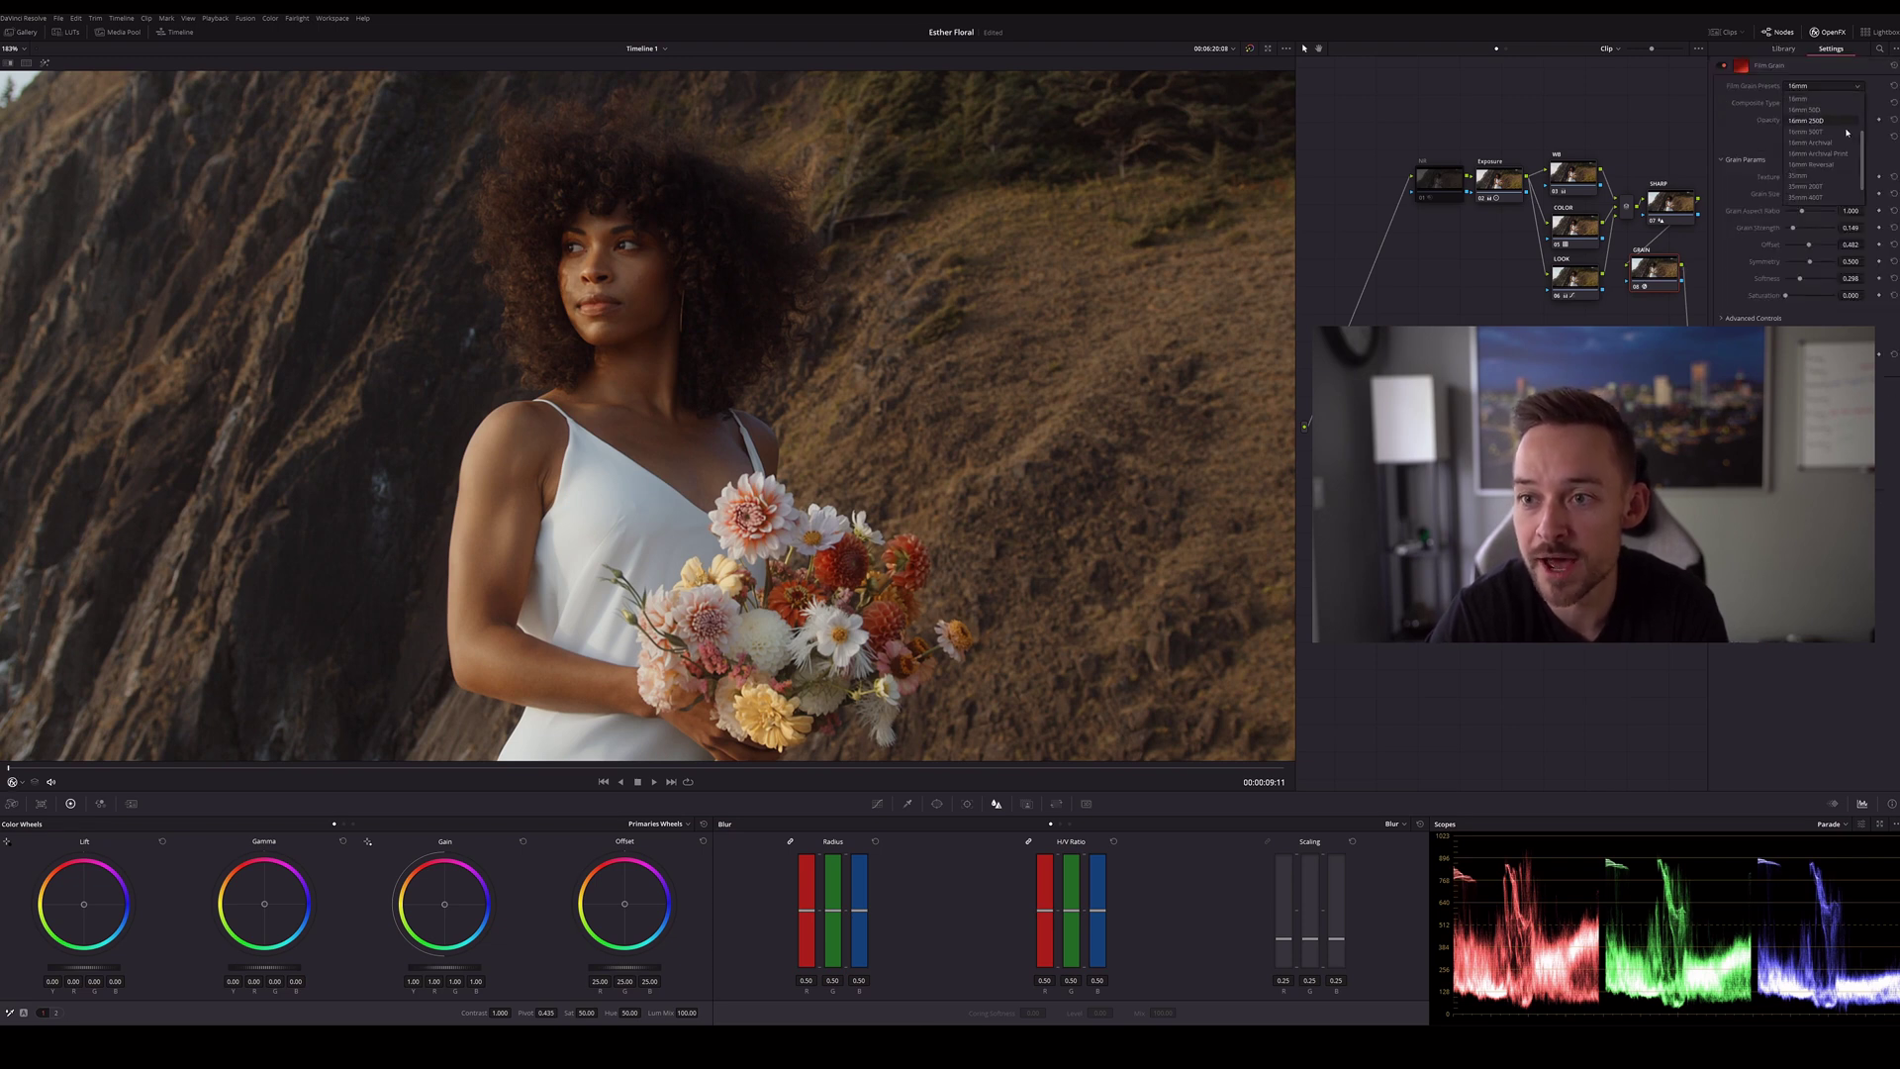
left_click(1825, 176)
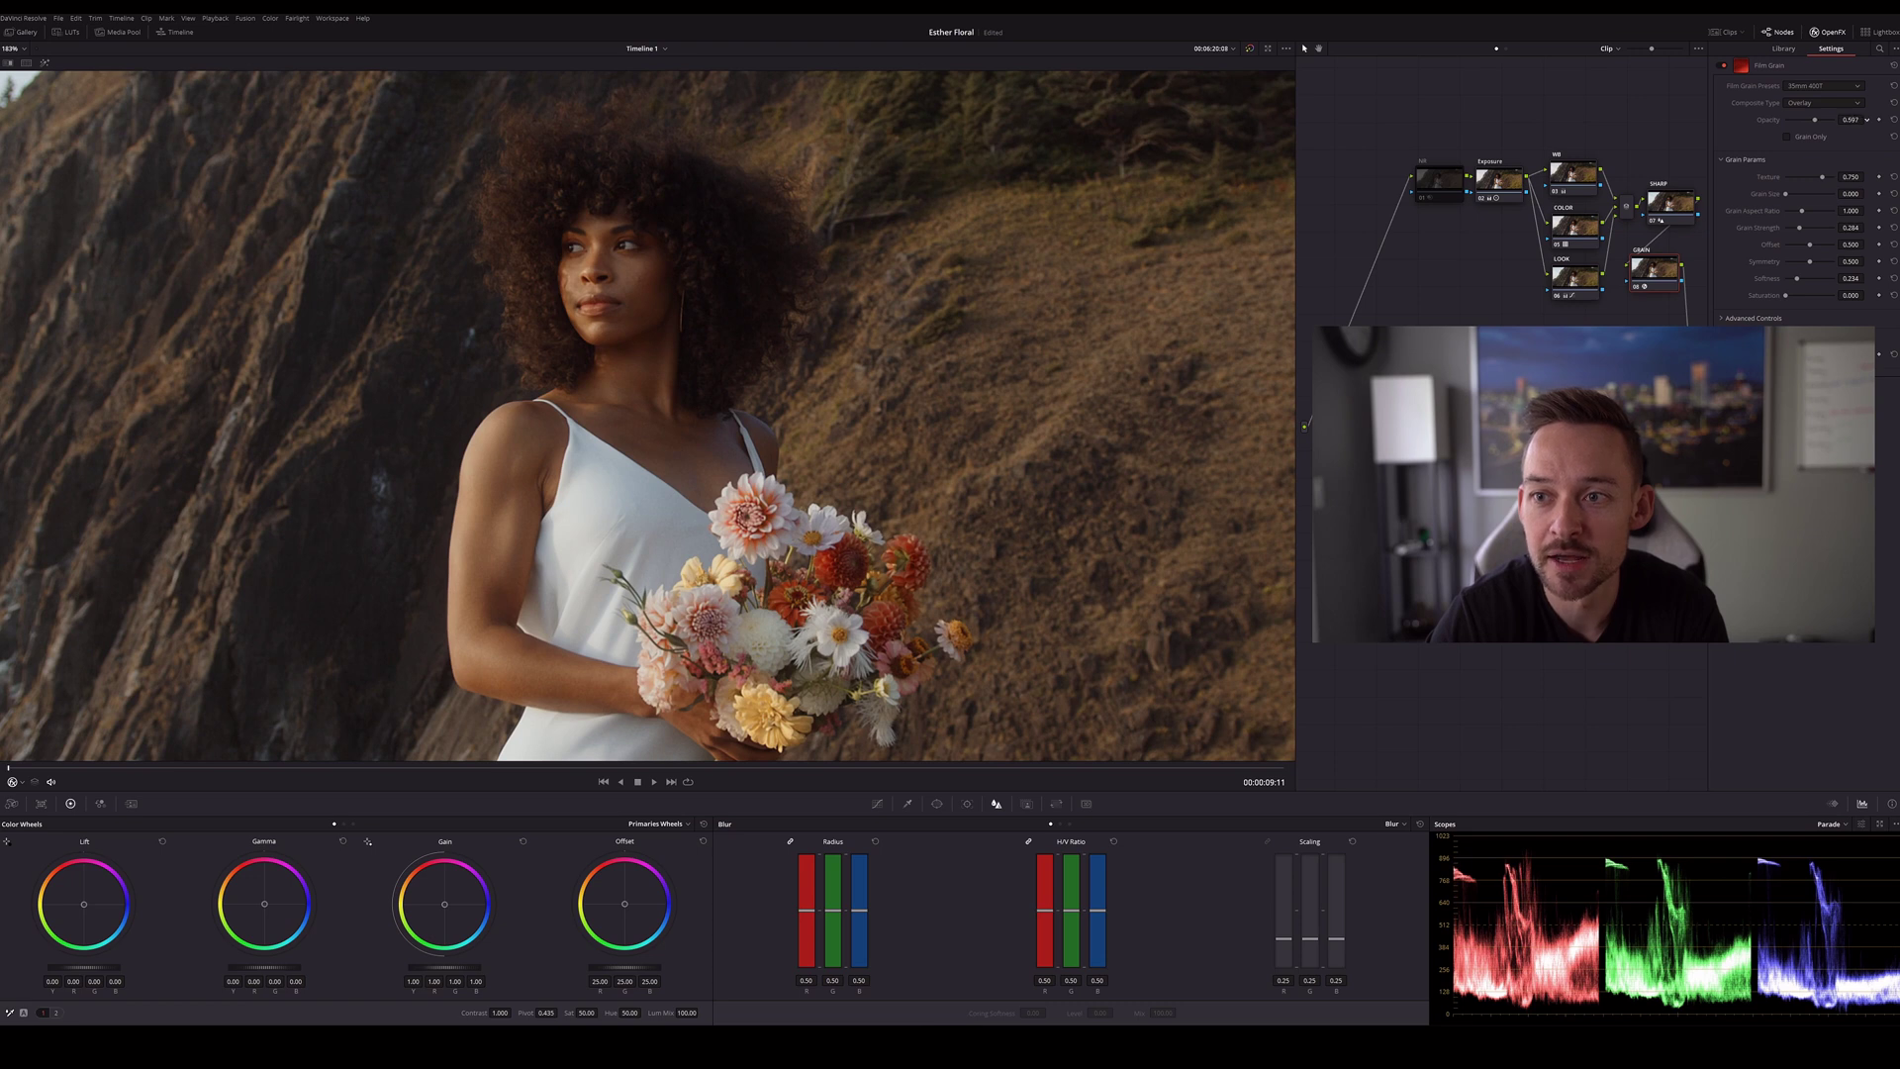
scroll(759, 258, "down", 4)
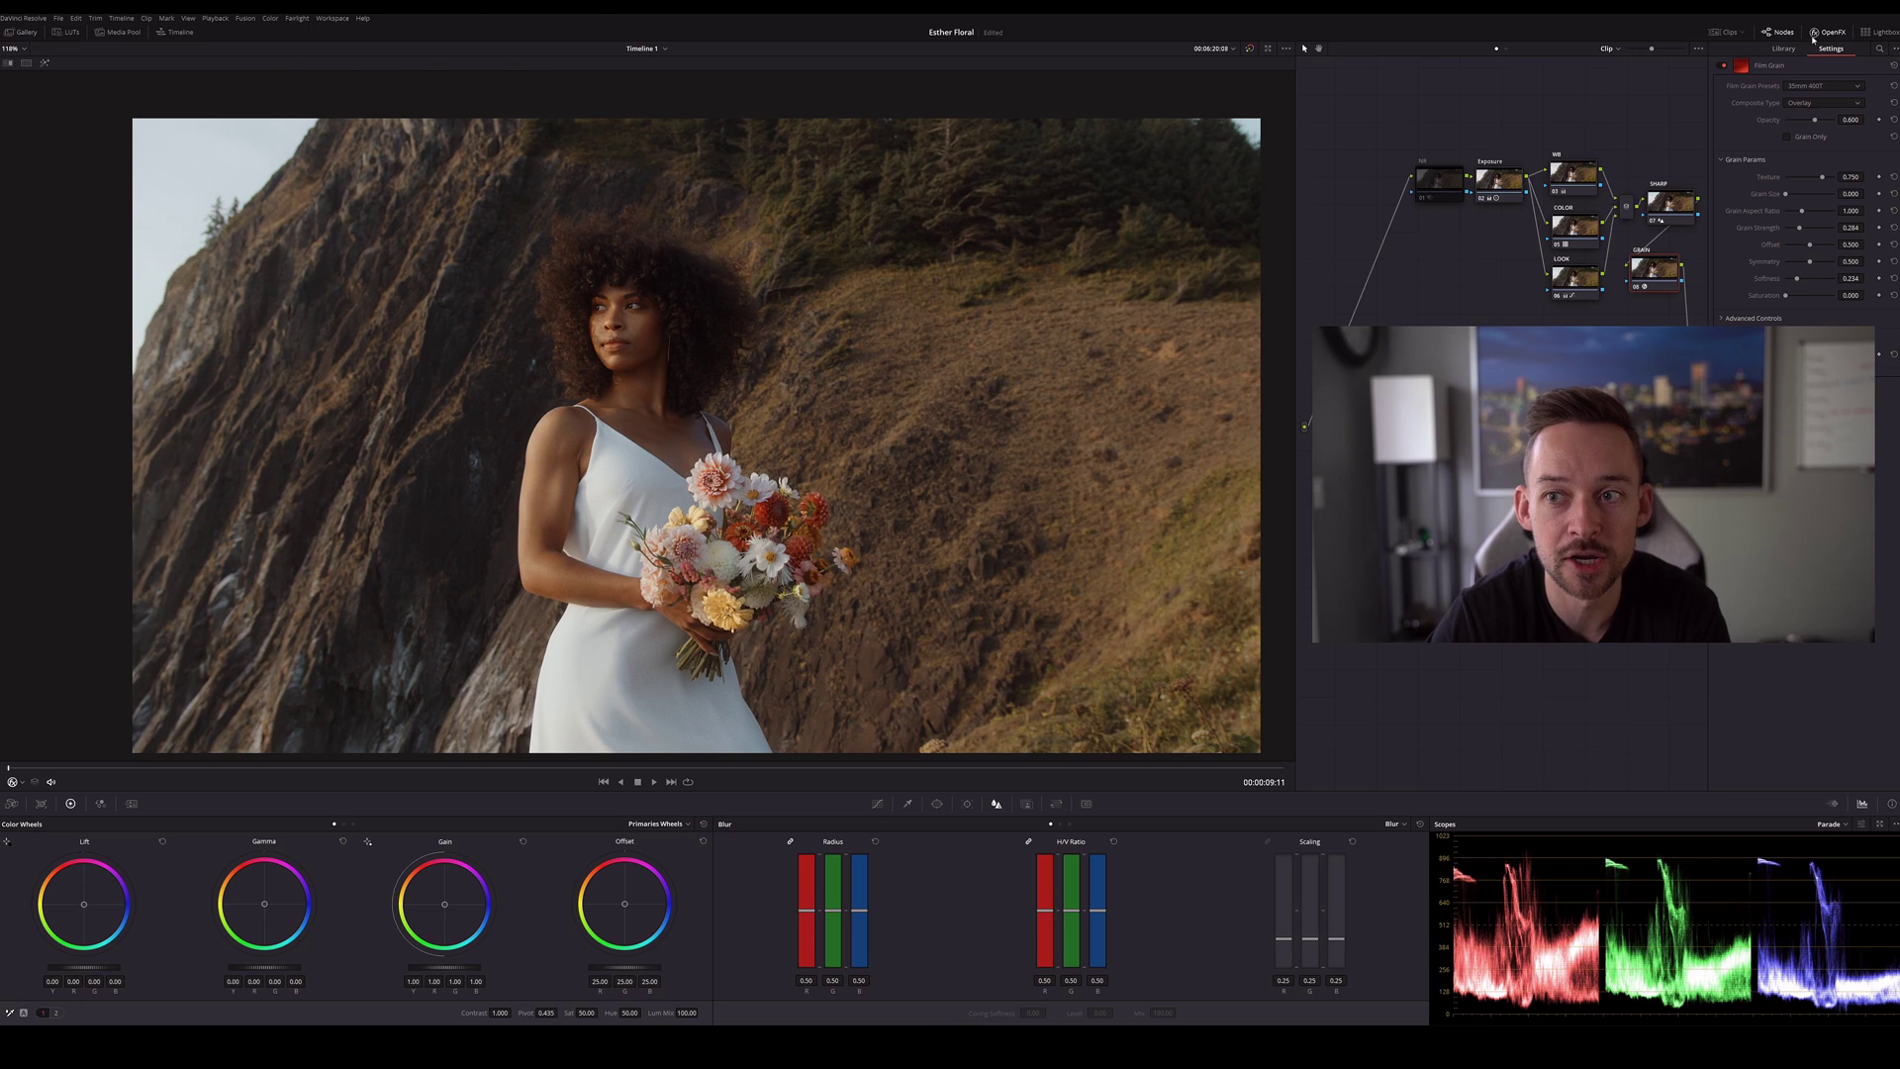
left_click(1827, 32)
left_click(1438, 180)
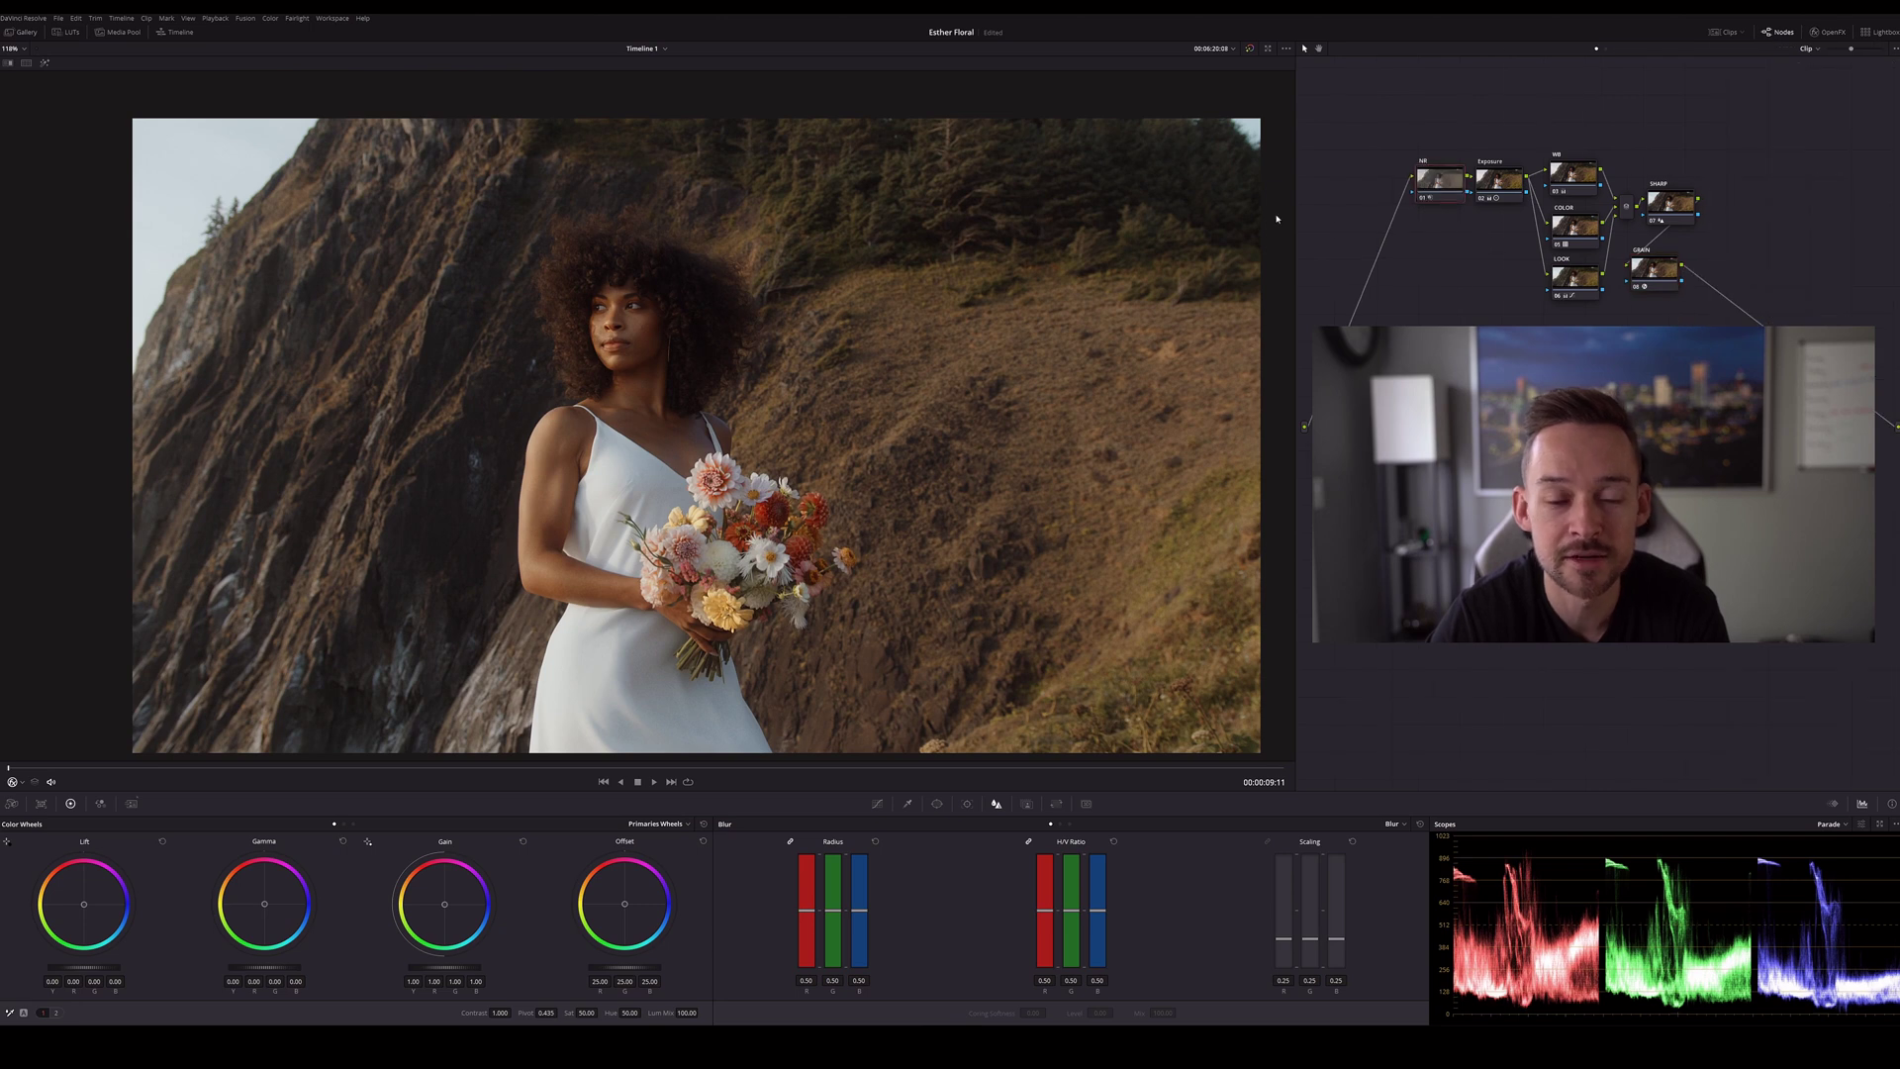
Drag the GRAIN node to the right of SHARP as the final node before the output
scroll(668, 349, "down", 2)
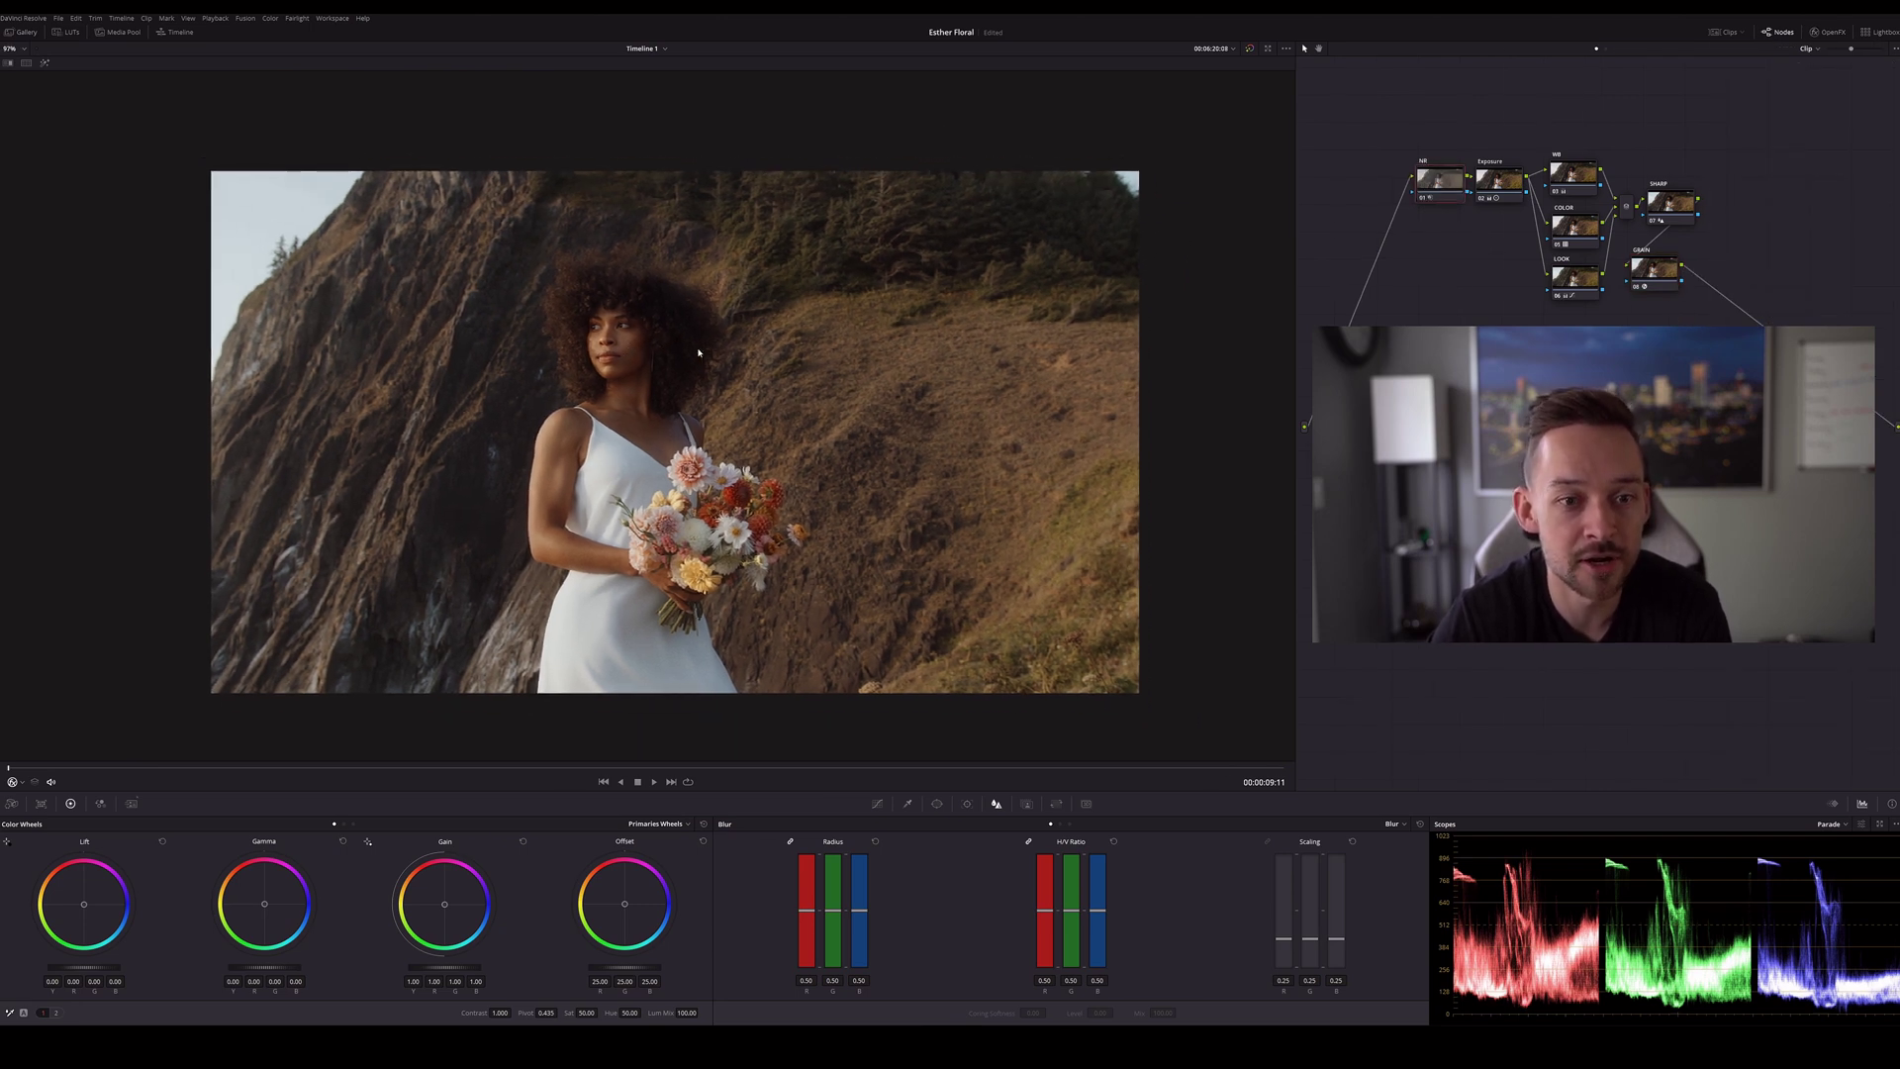
scroll(680, 357, "up", 2)
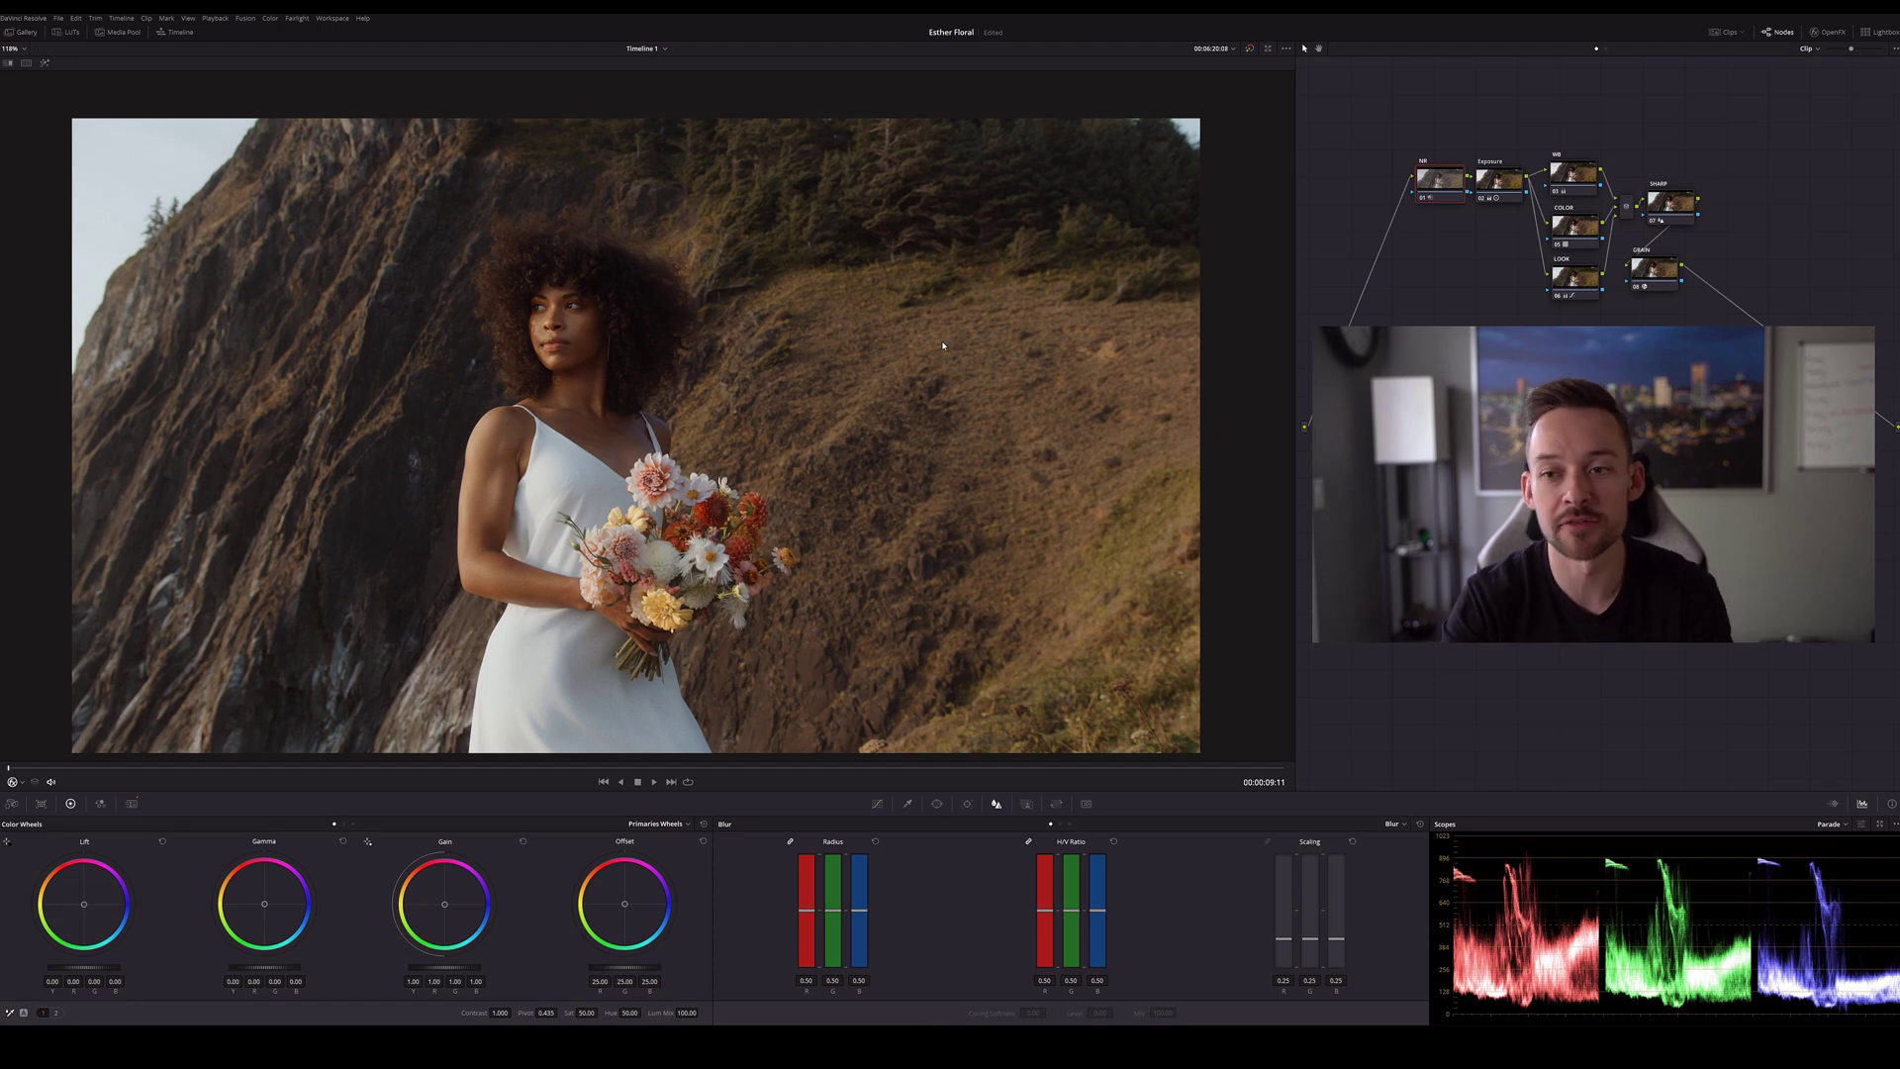
left_click_drag(1651, 270, 1740, 198)
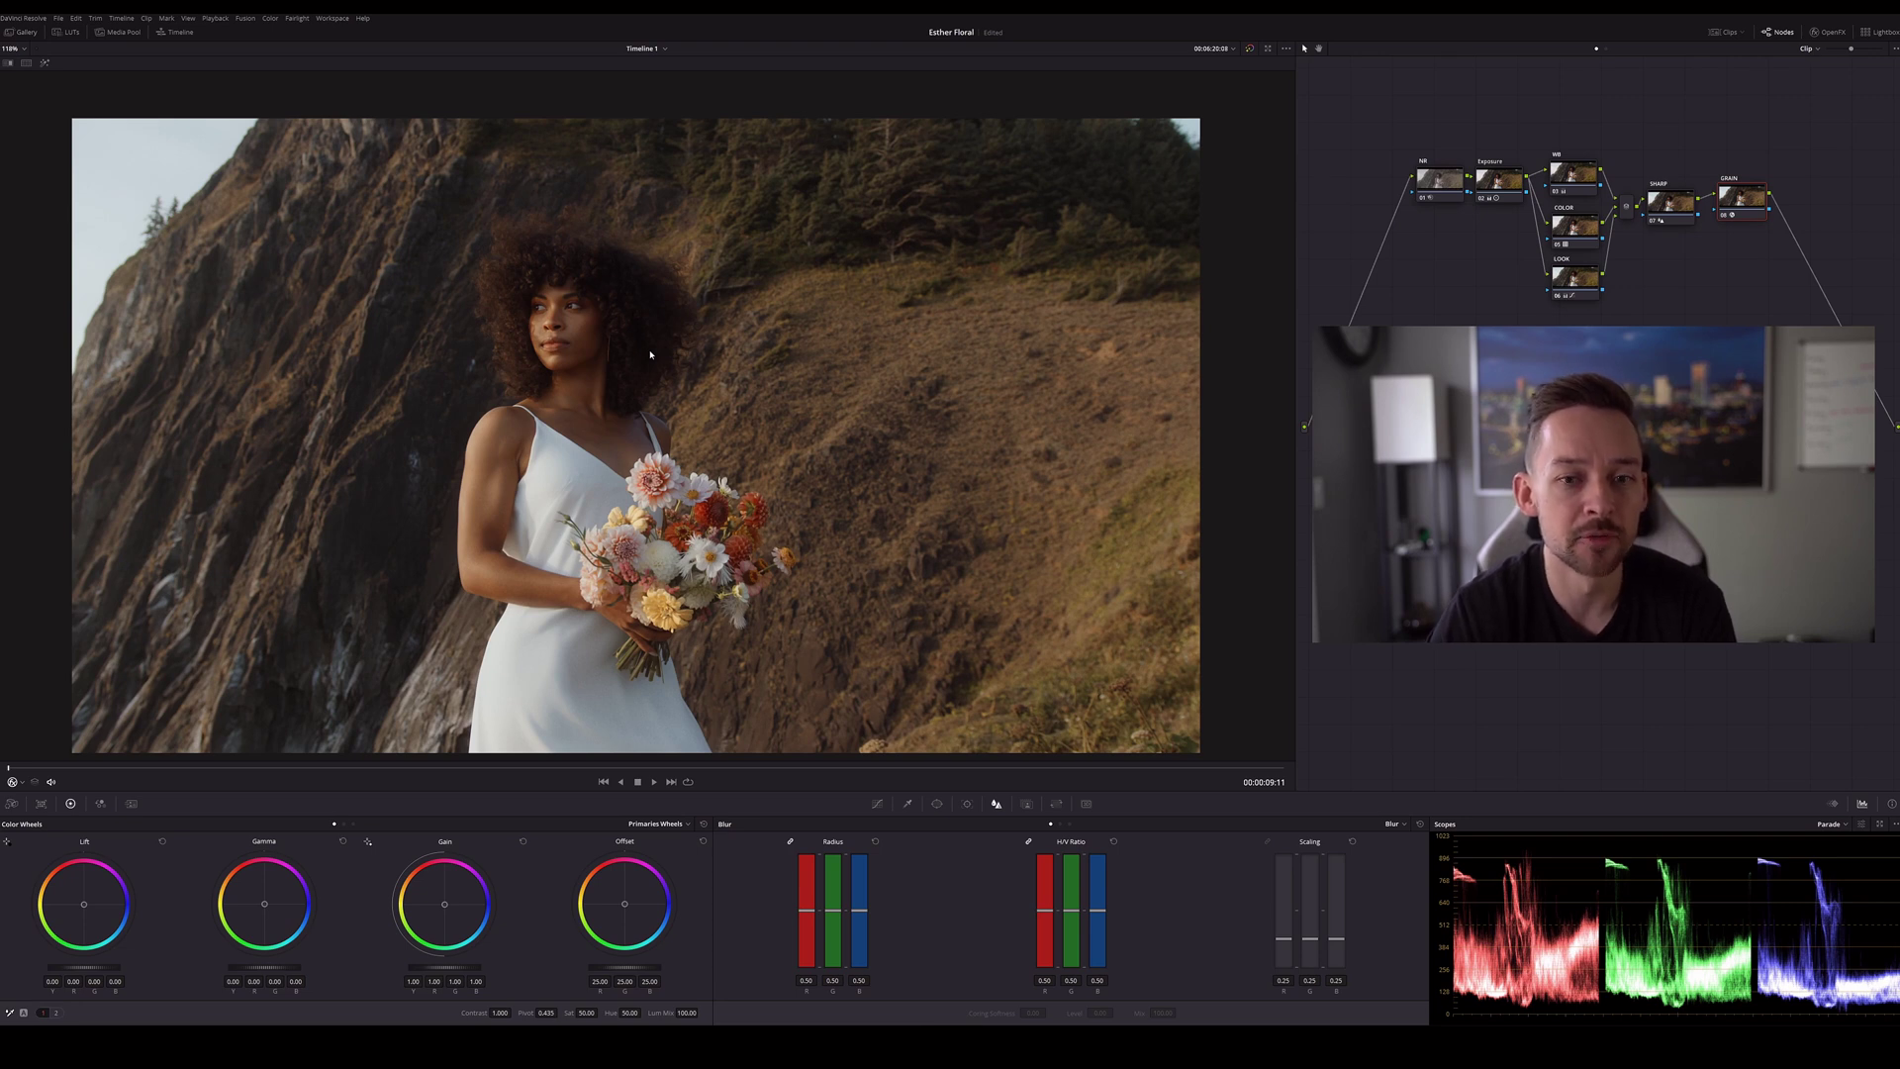
scroll(554, 327, "down", 2)
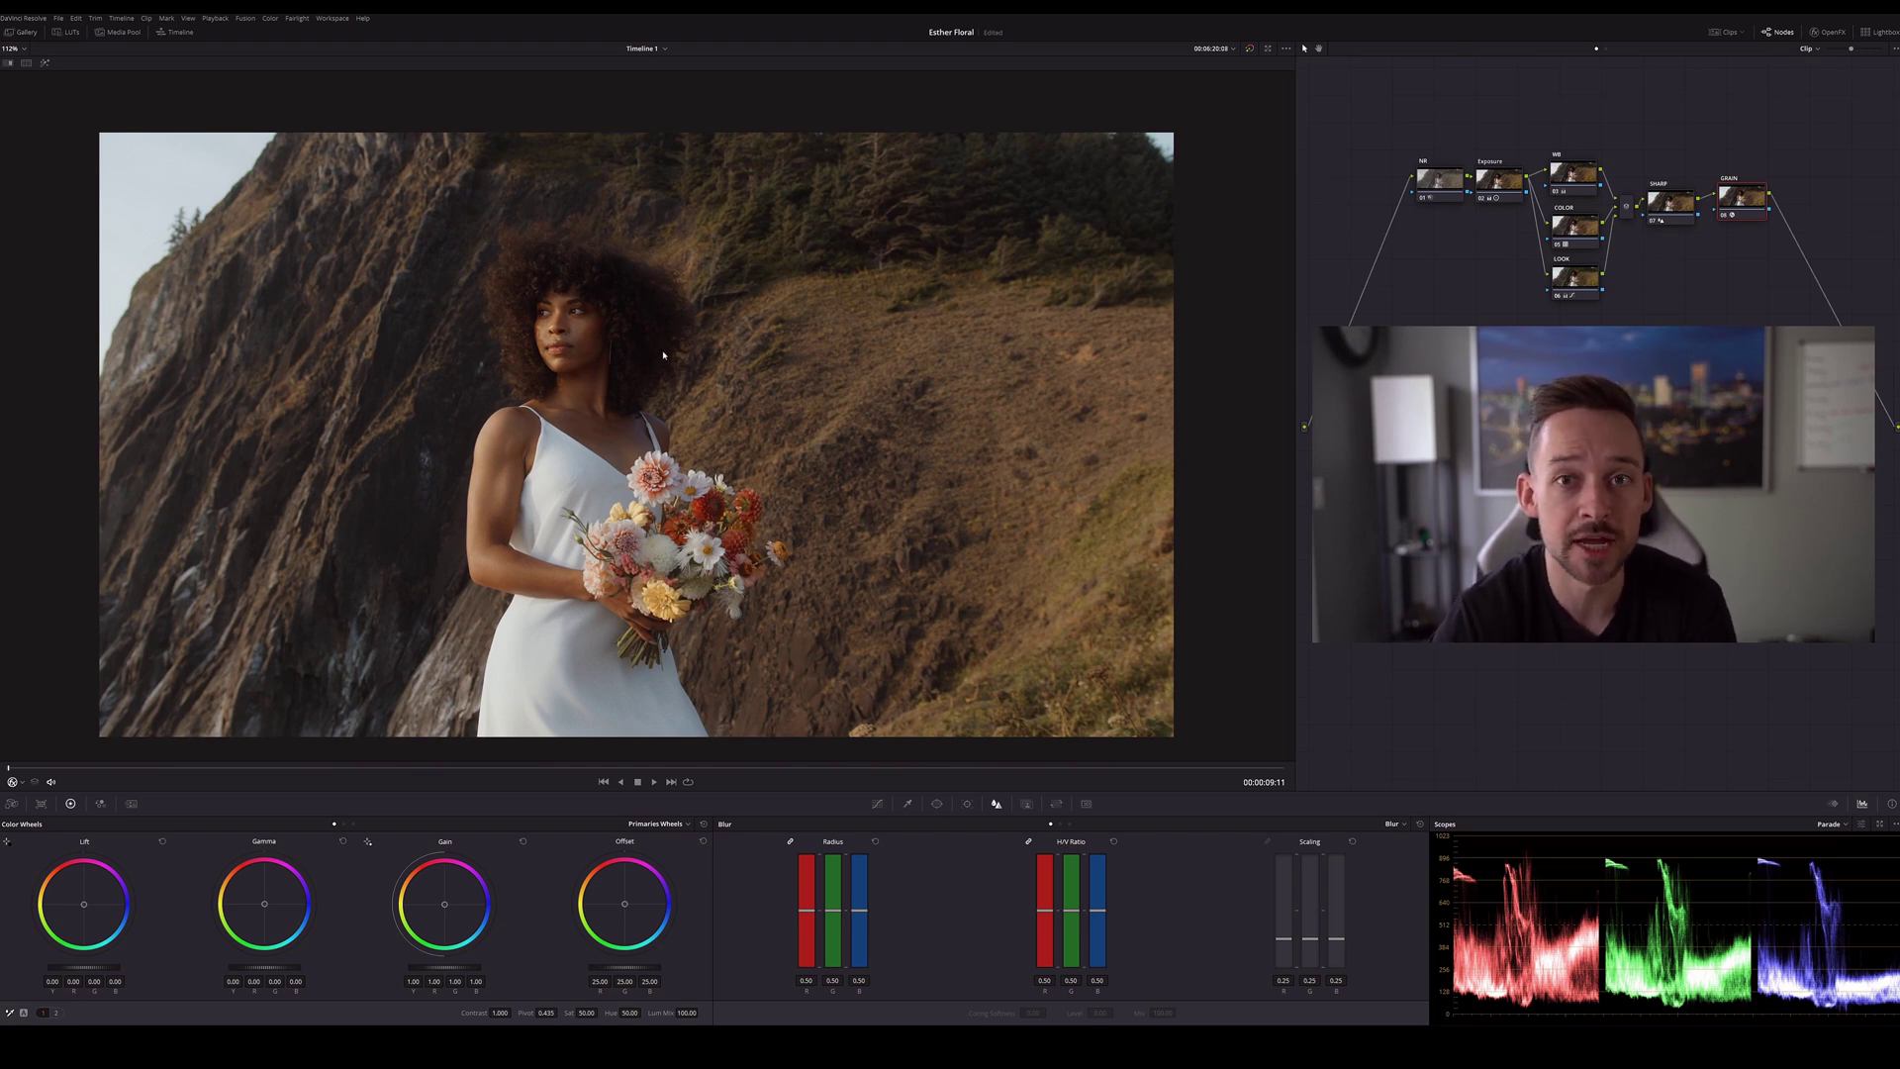
scroll(663, 355, "up", 2)
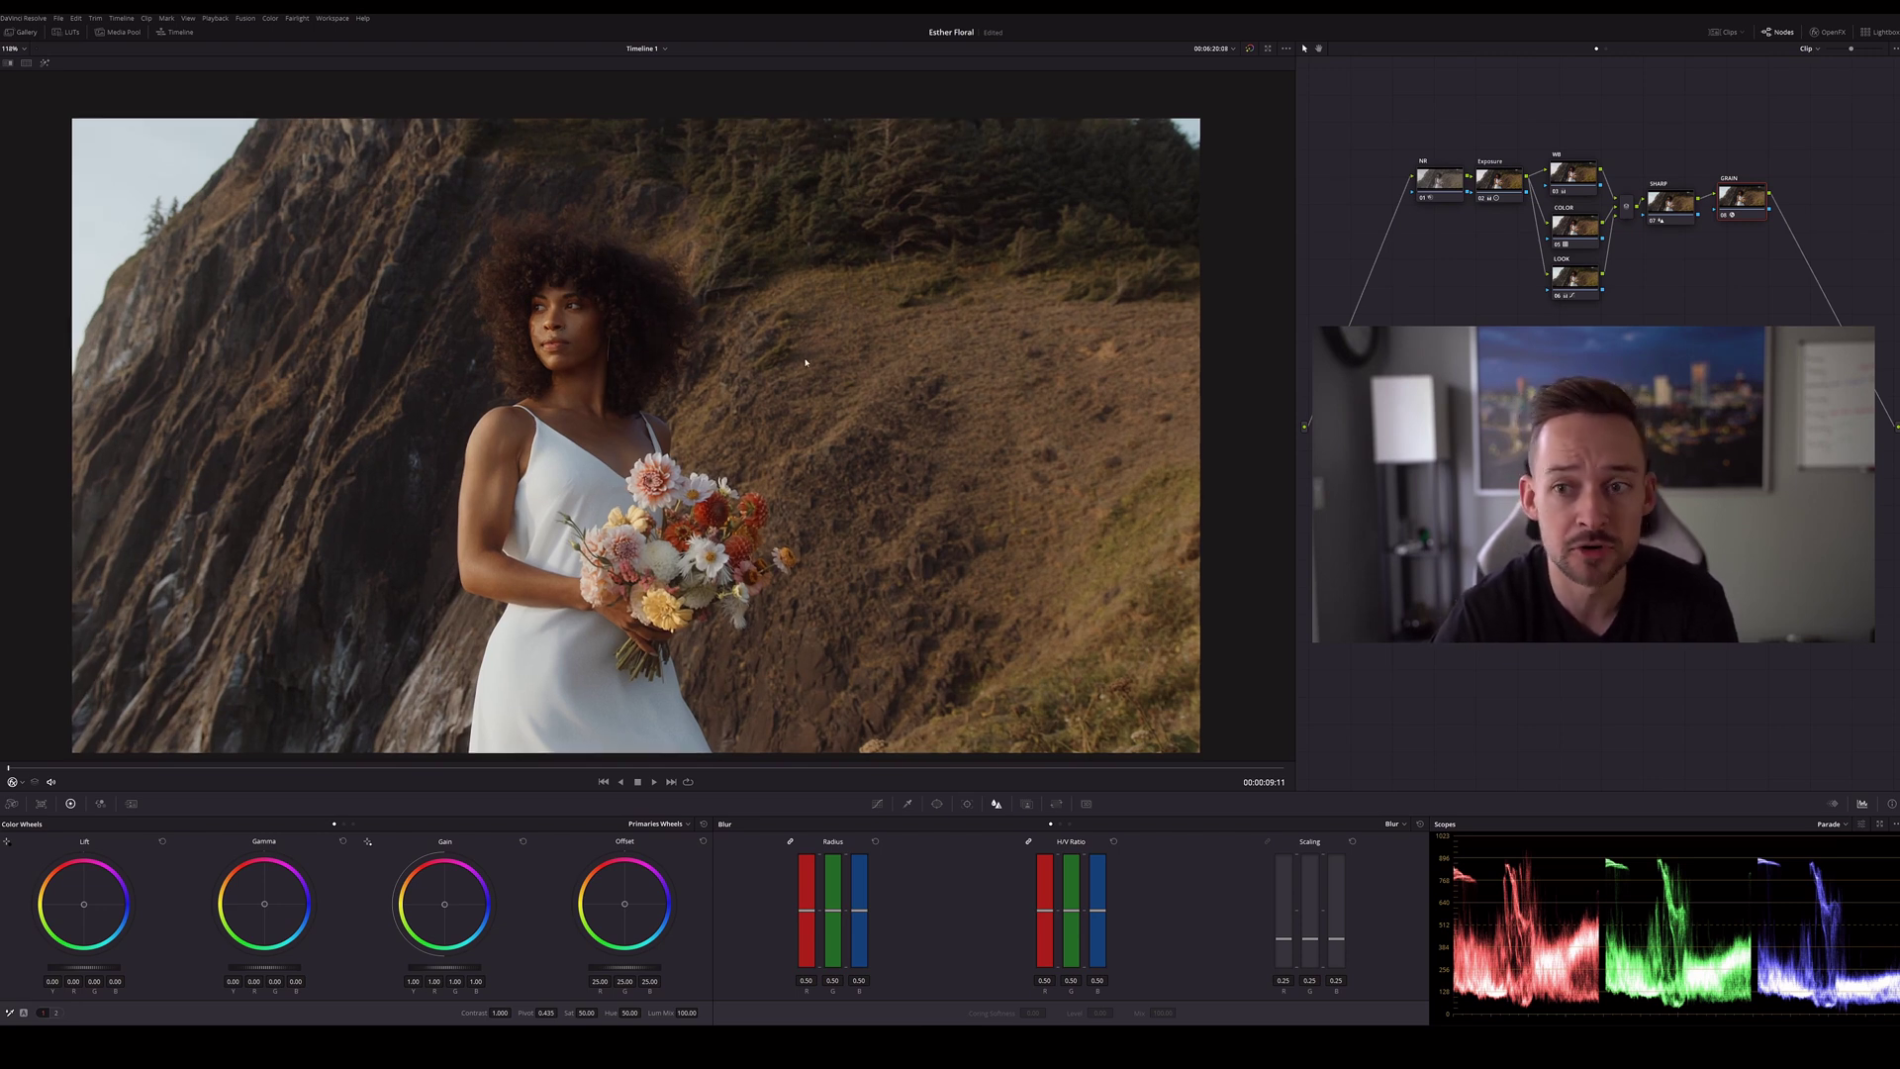